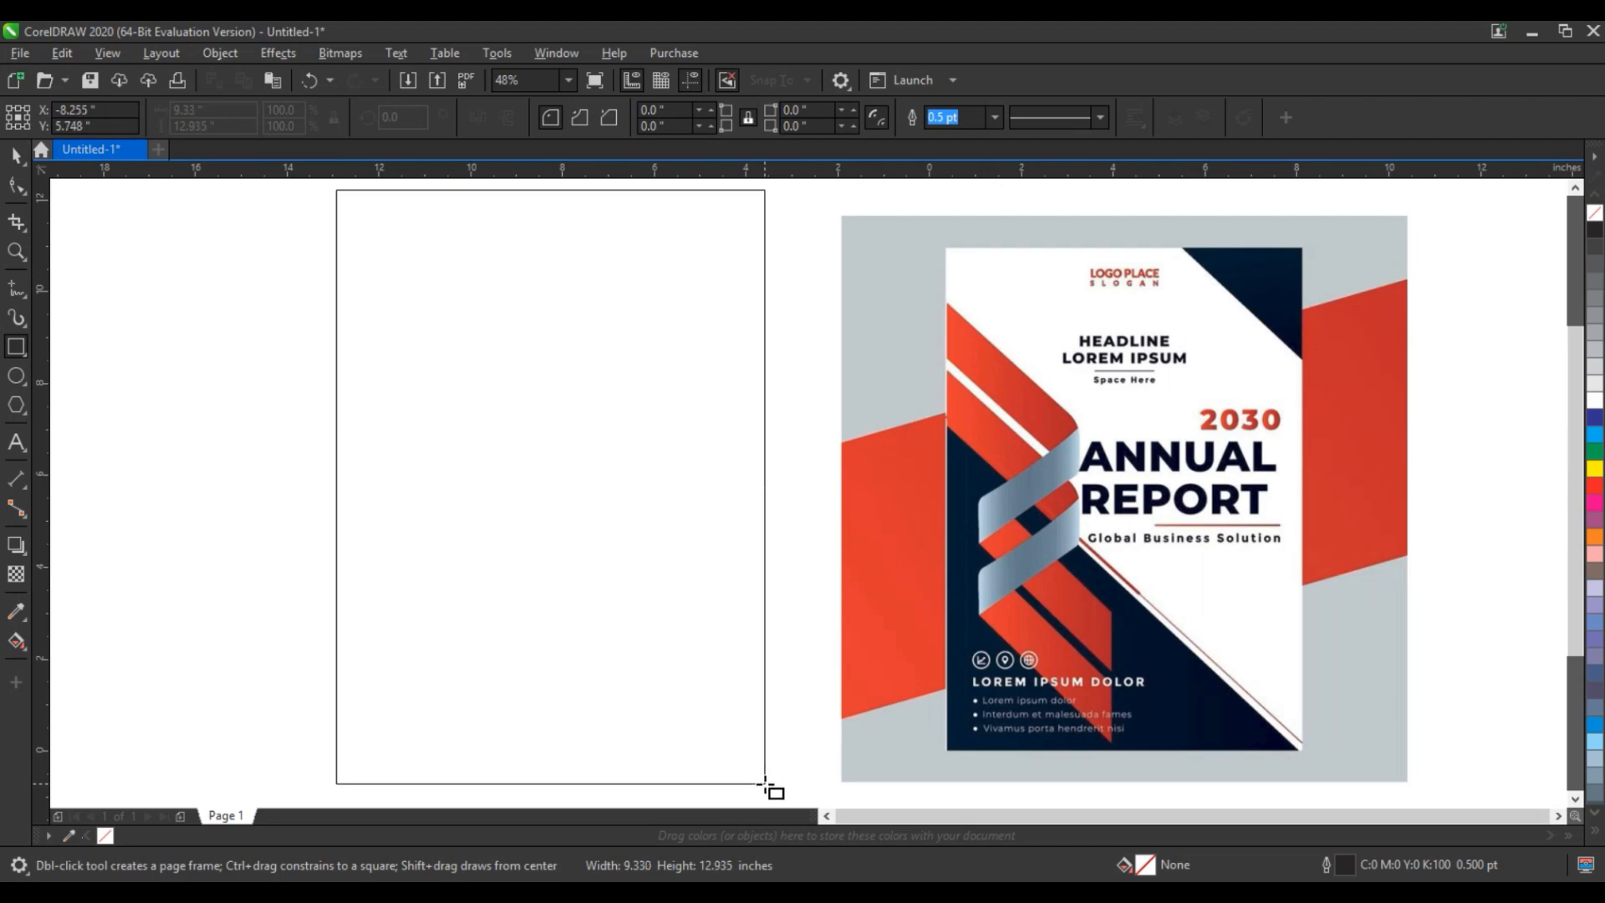
- Enlarge the blank cover rectangle to about 10.7 × 15.2 inches beside the reference design
scroll(685, 623, "down", 2)
key("space")
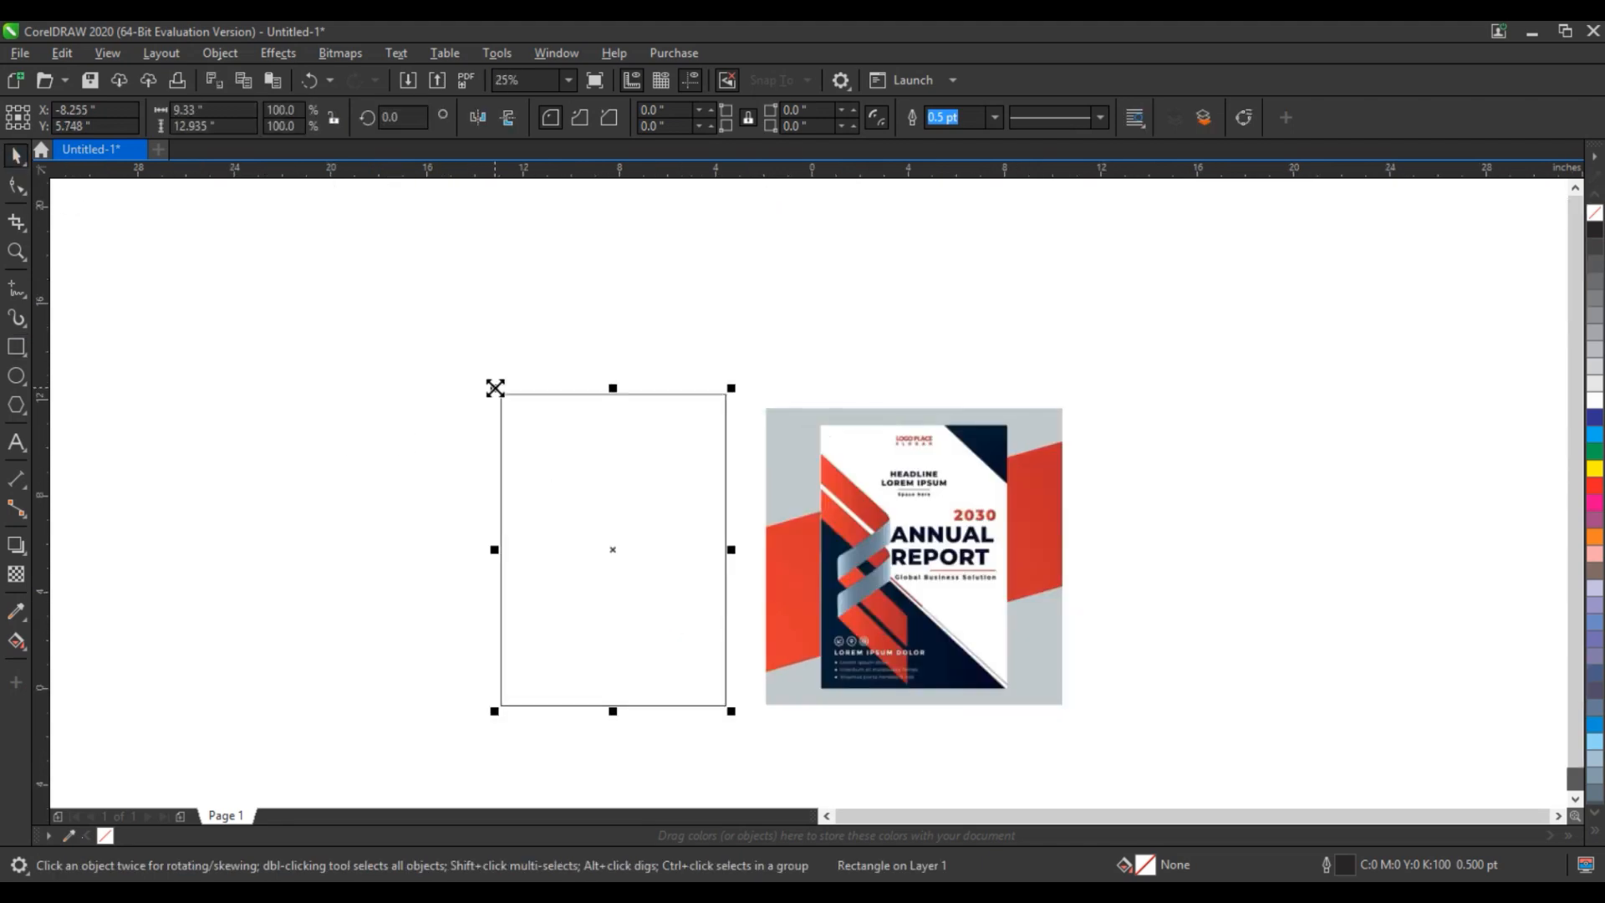
left_click_drag(495, 387, 478, 367)
left_click_drag(477, 712, 452, 745)
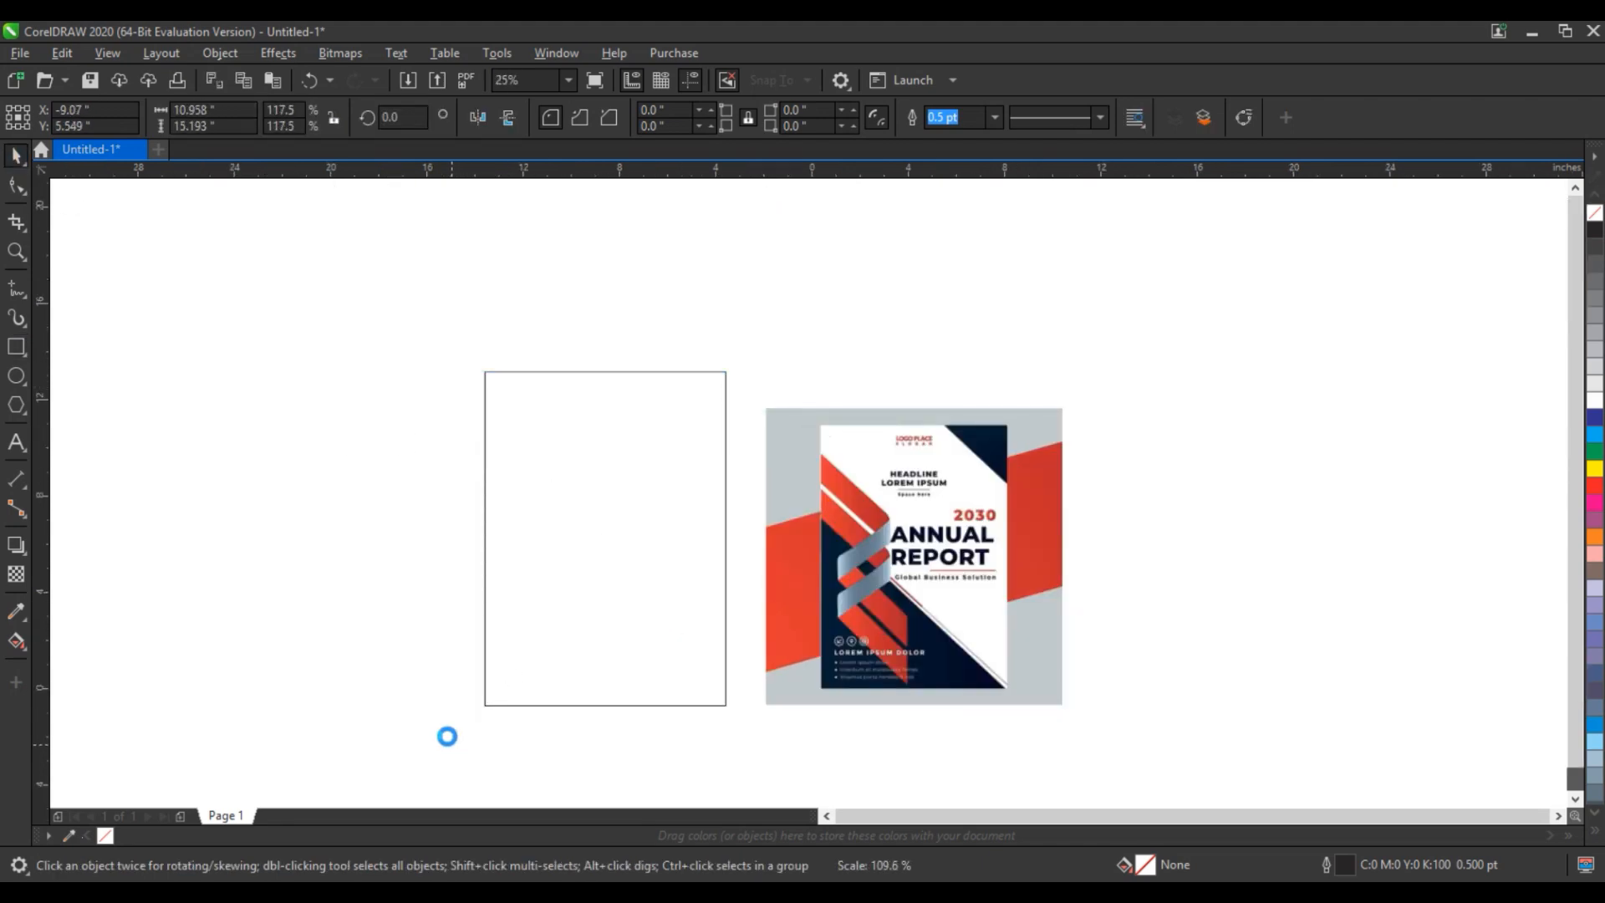
key("z")
left_click_drag(332, 300, 1130, 753)
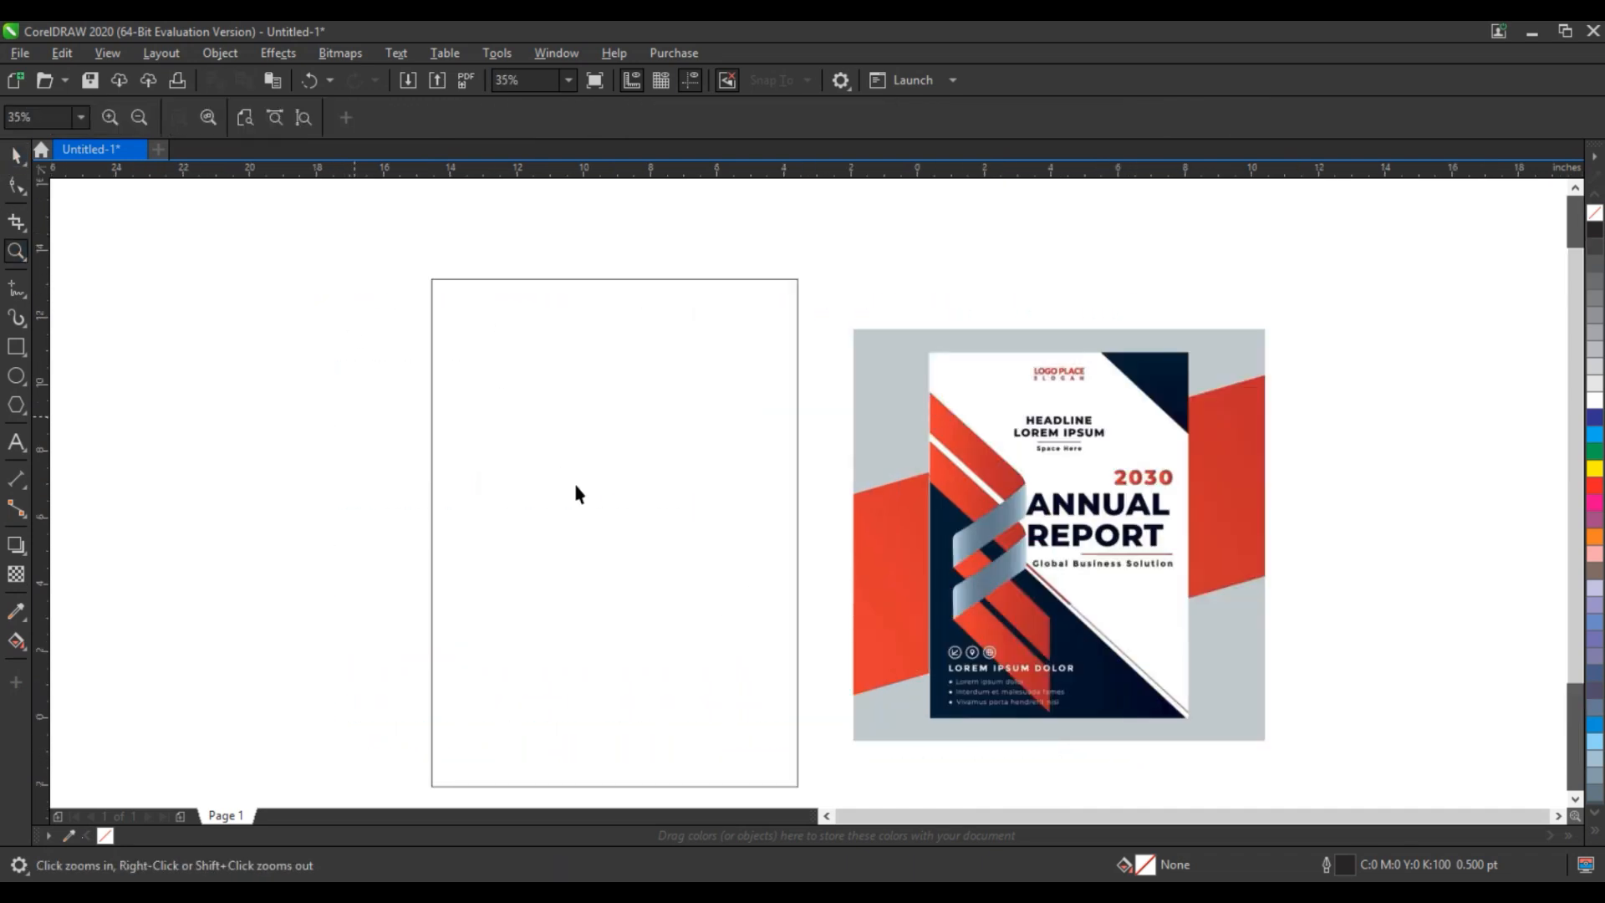
key("space")
left_click_drag(426, 532, 435, 532)
left_click(355, 493)
- Draw a 45° line about 13.6 × 13.6 inches across the rectangle's upper-right corner and place a parallel copy across its lower-left half
key("F5")
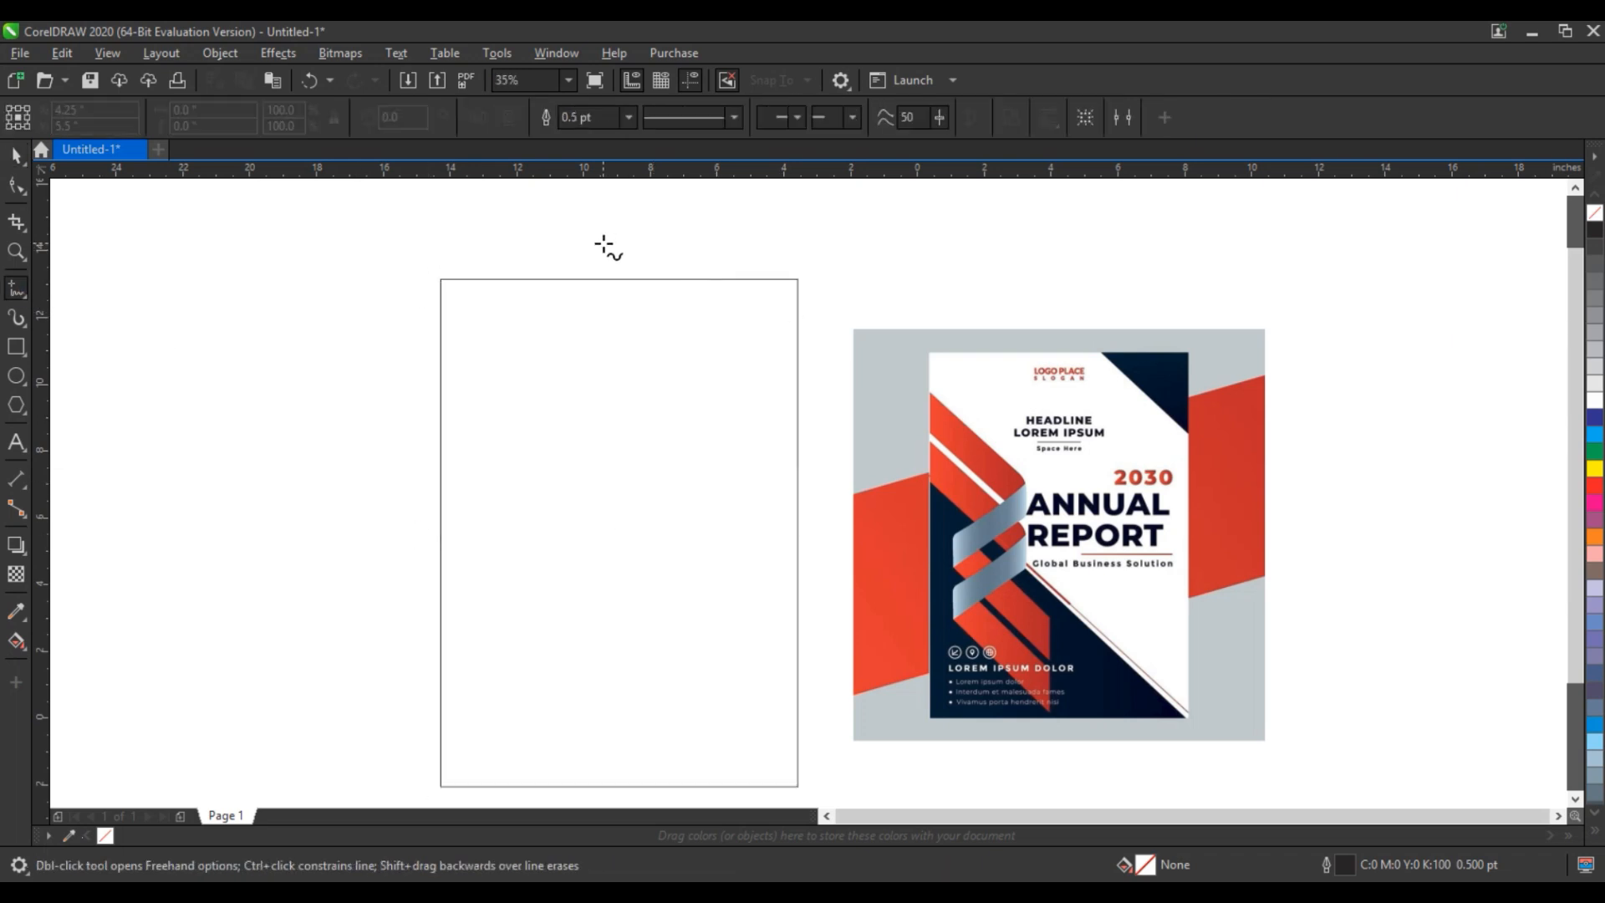
left_click(603, 243)
left_click(828, 469)
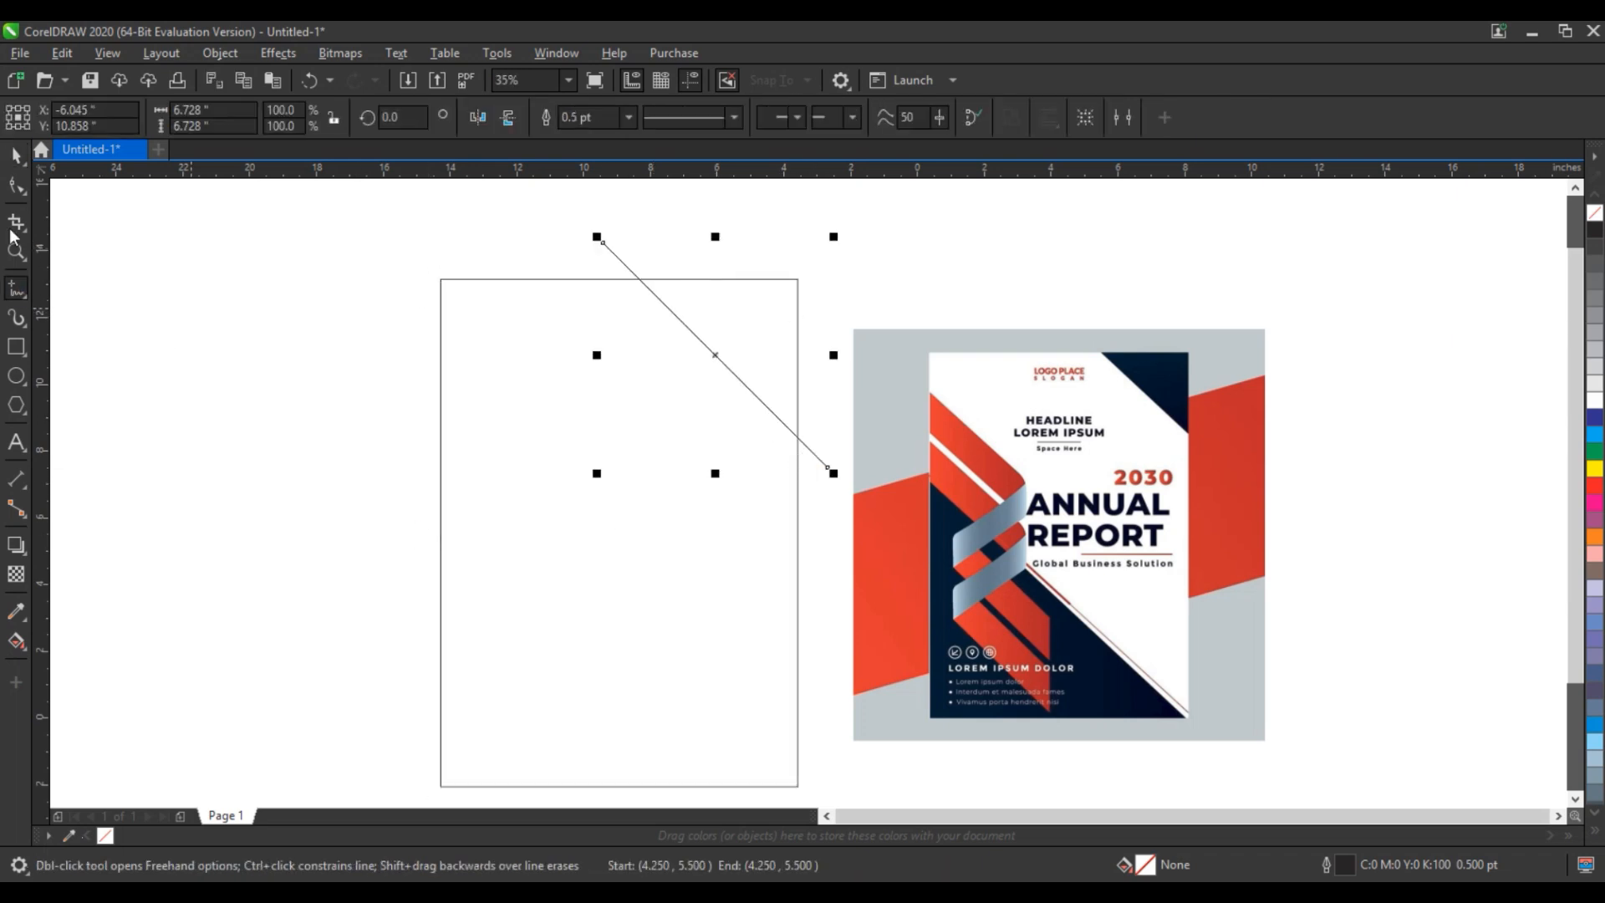
left_click(16, 154)
left_click_drag(721, 351, 746, 337)
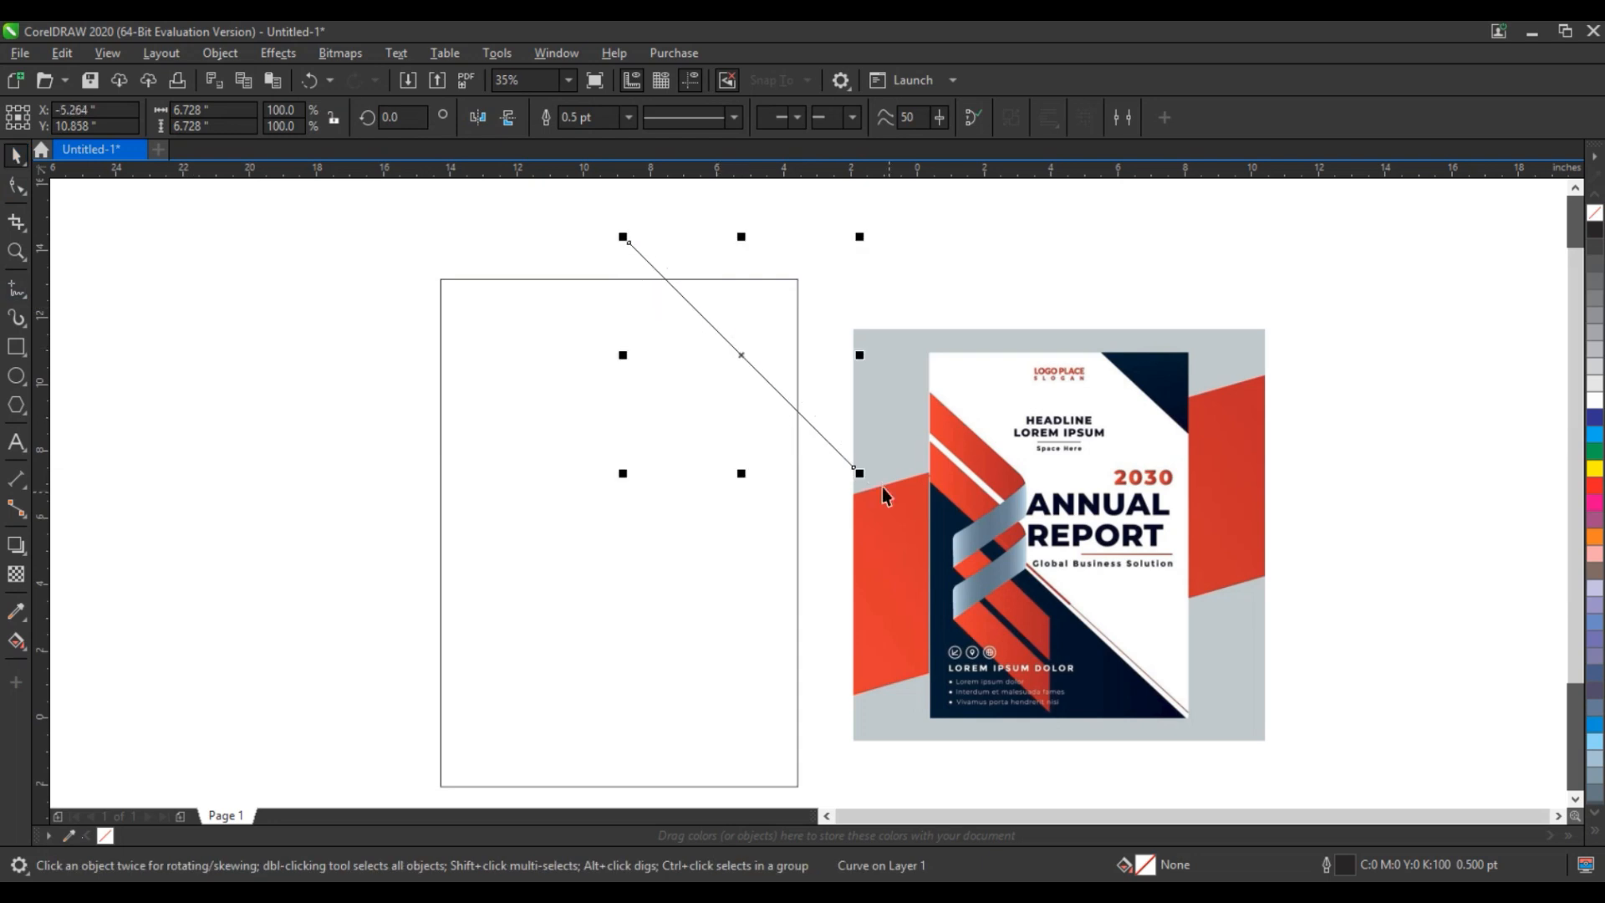
left_click_drag(859, 475, 974, 587)
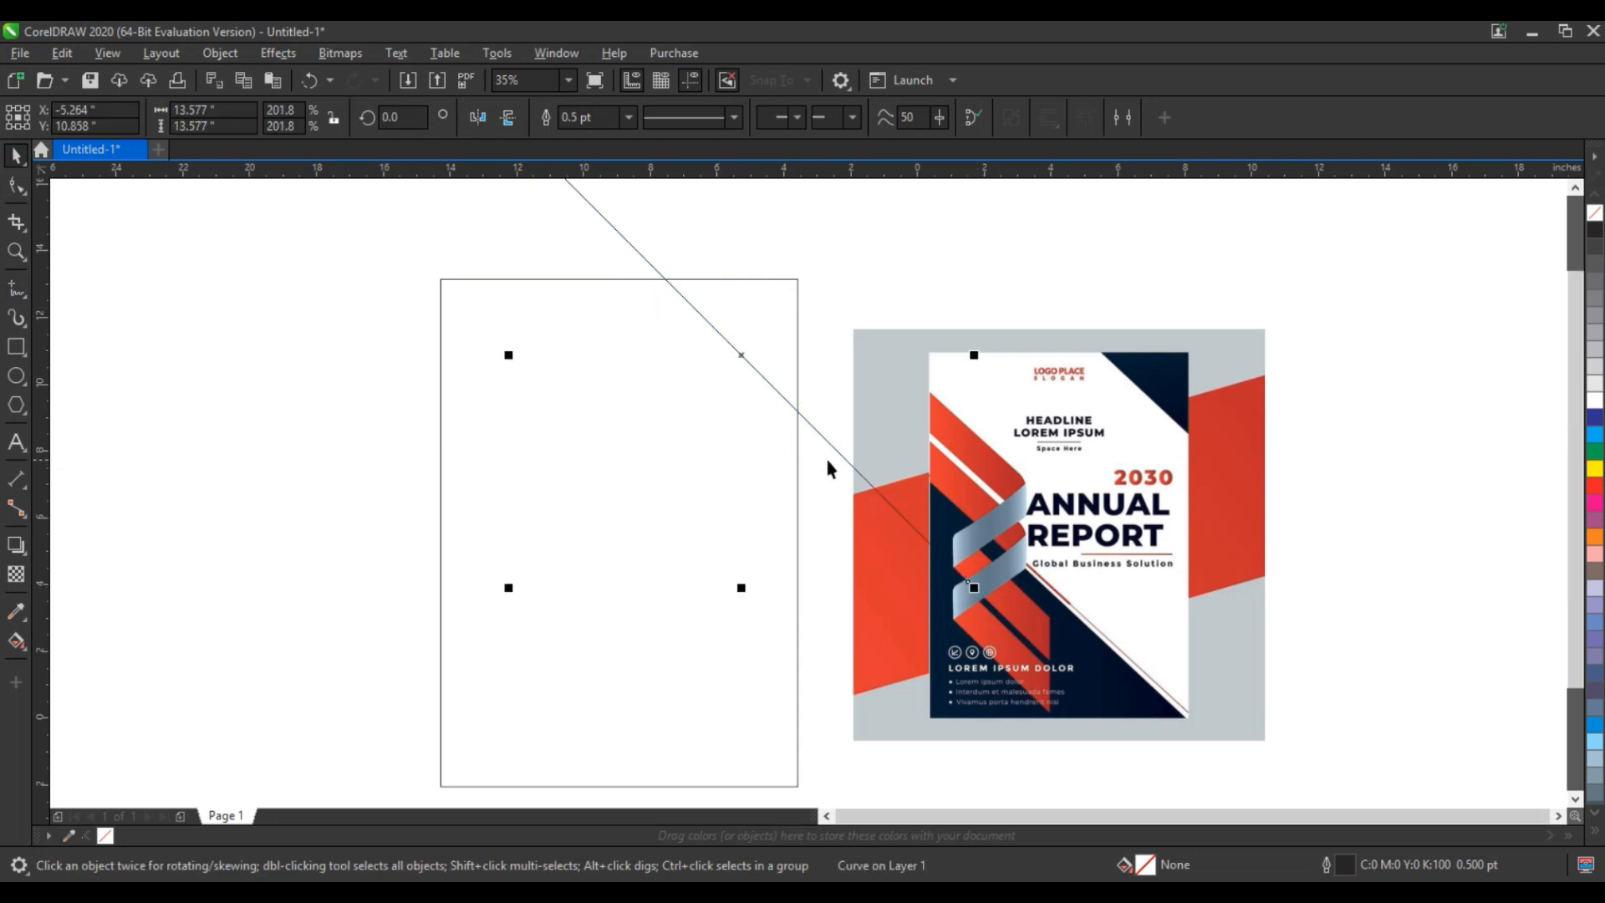
left_click_drag(831, 449, 665, 663)
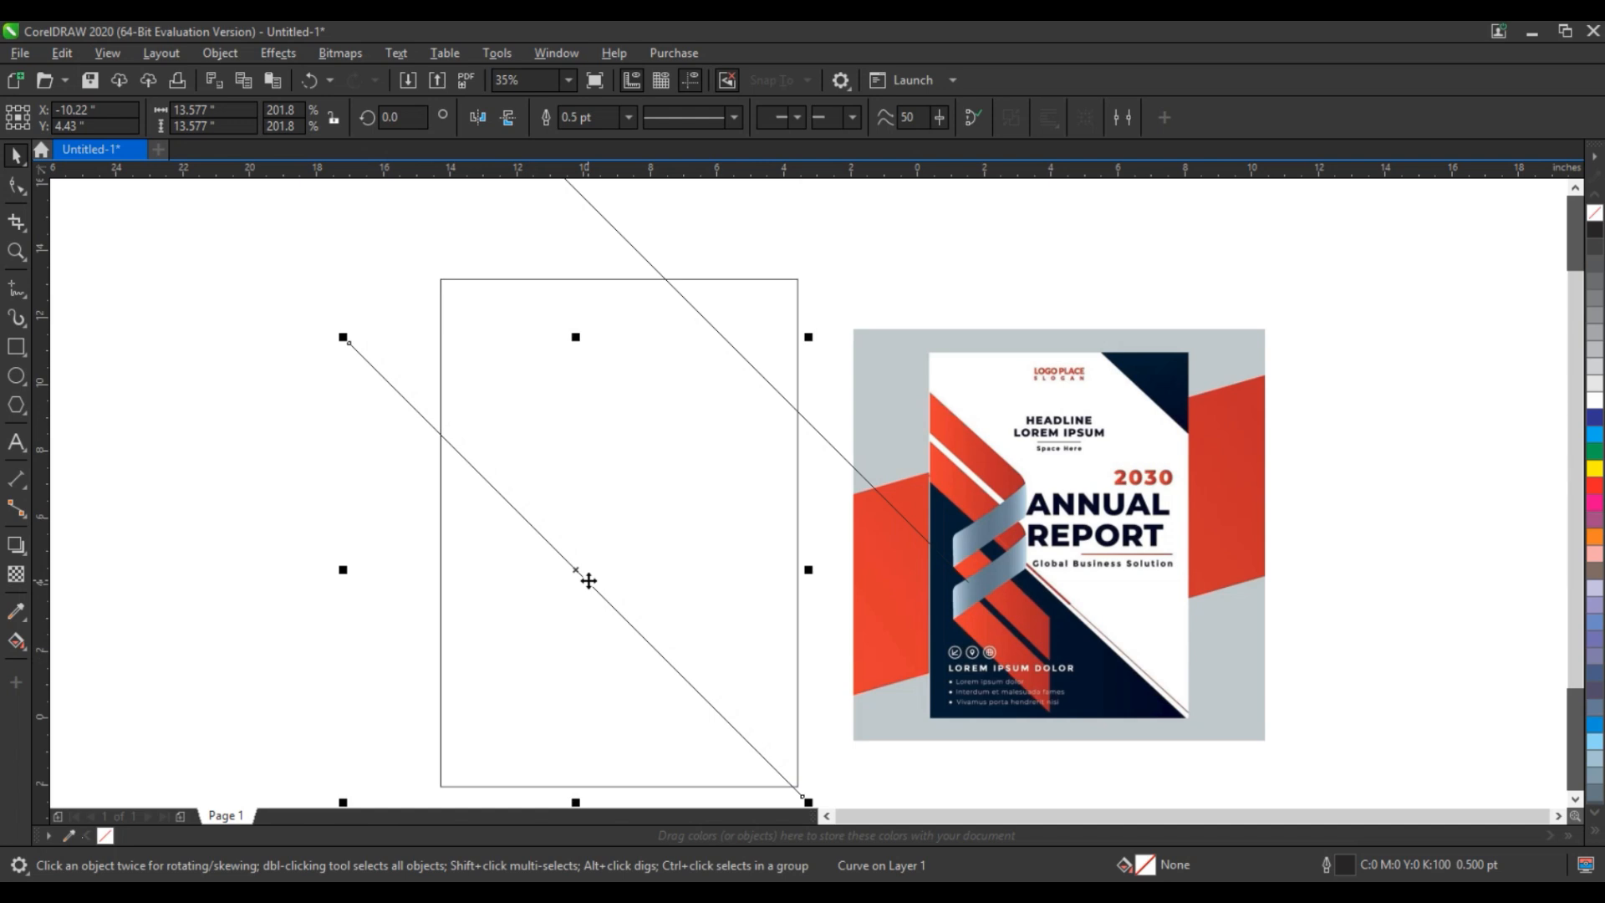
- Smart Fill the lower-left and upper-right triangles cut off by the diagonals and weld them into one object
left_click(25, 649)
left_click(28, 651)
left_click(28, 651)
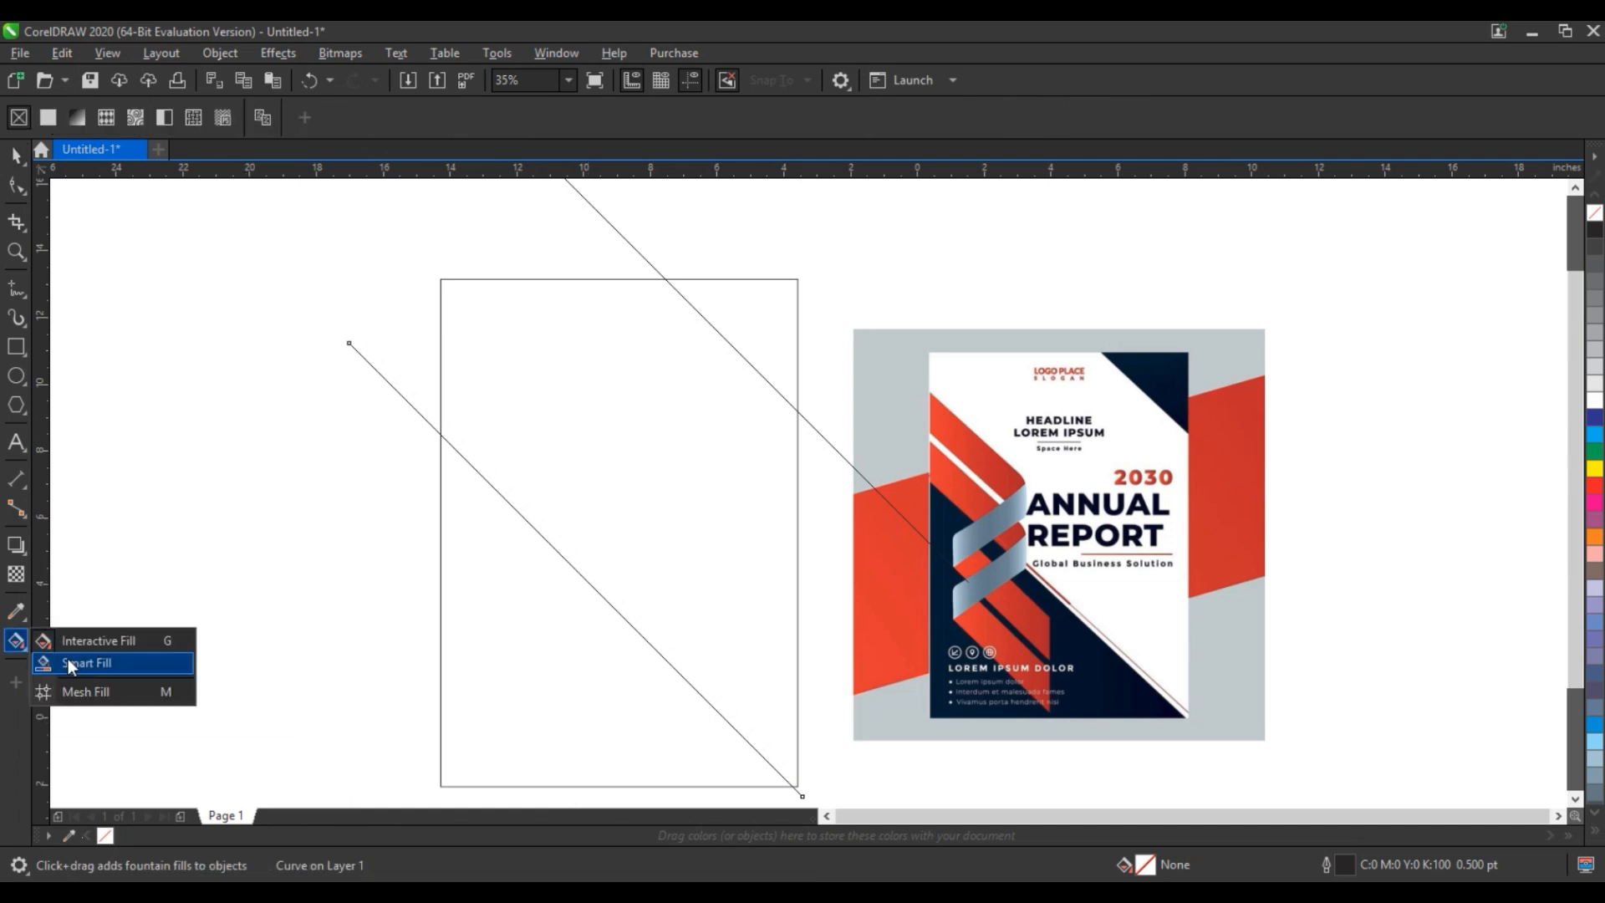
left_click(68, 658)
left_click(501, 669)
left_click(779, 310)
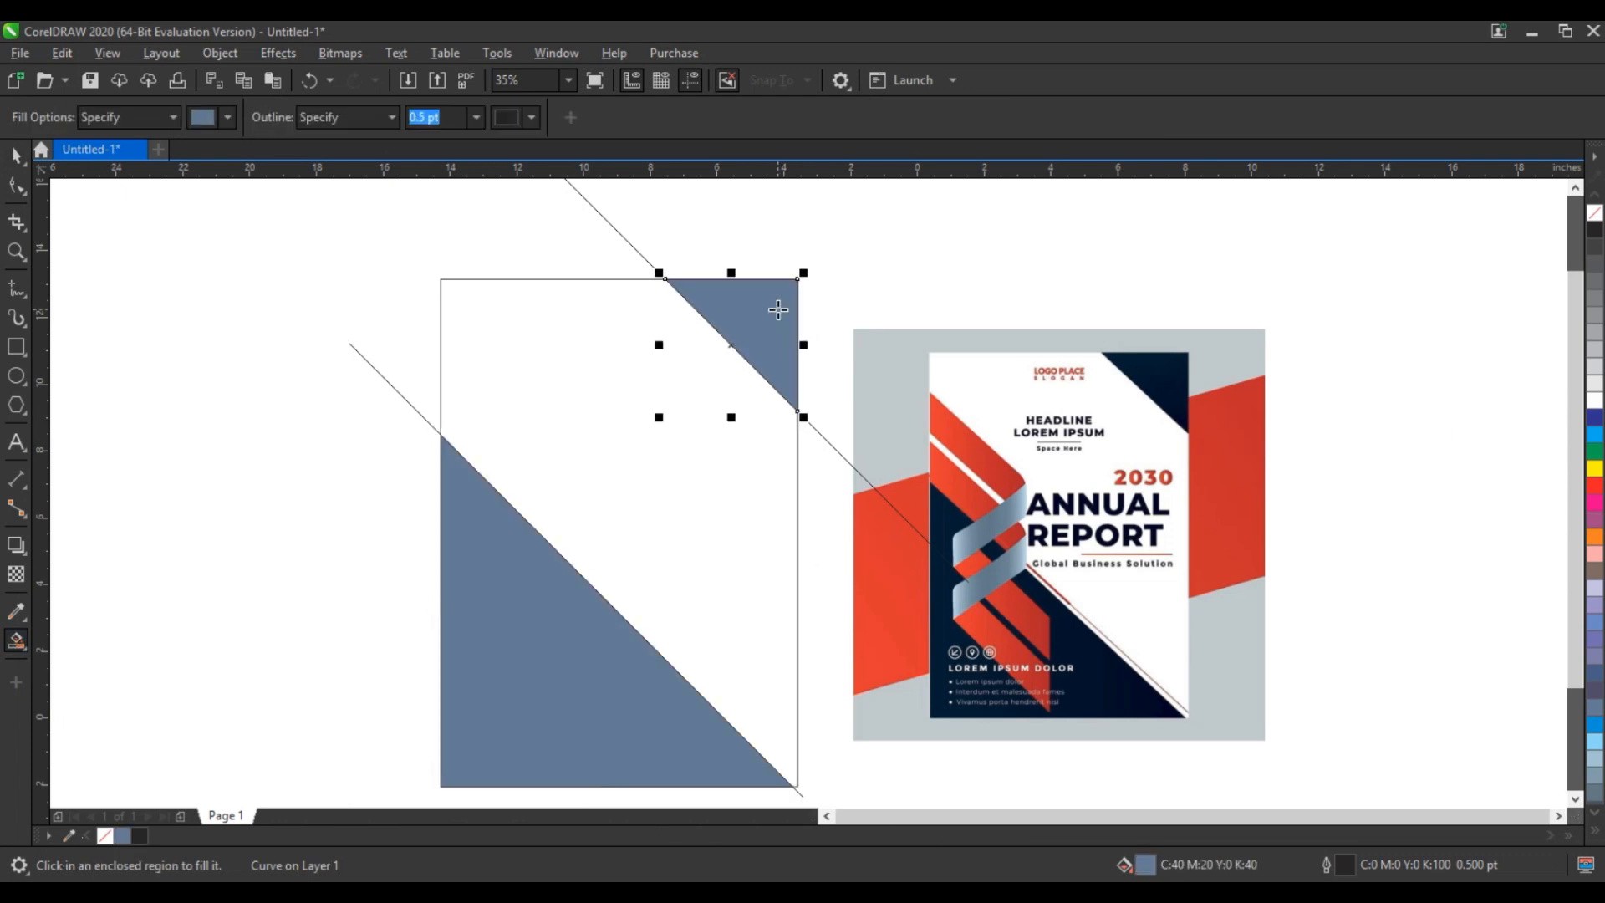
left_click(15, 157)
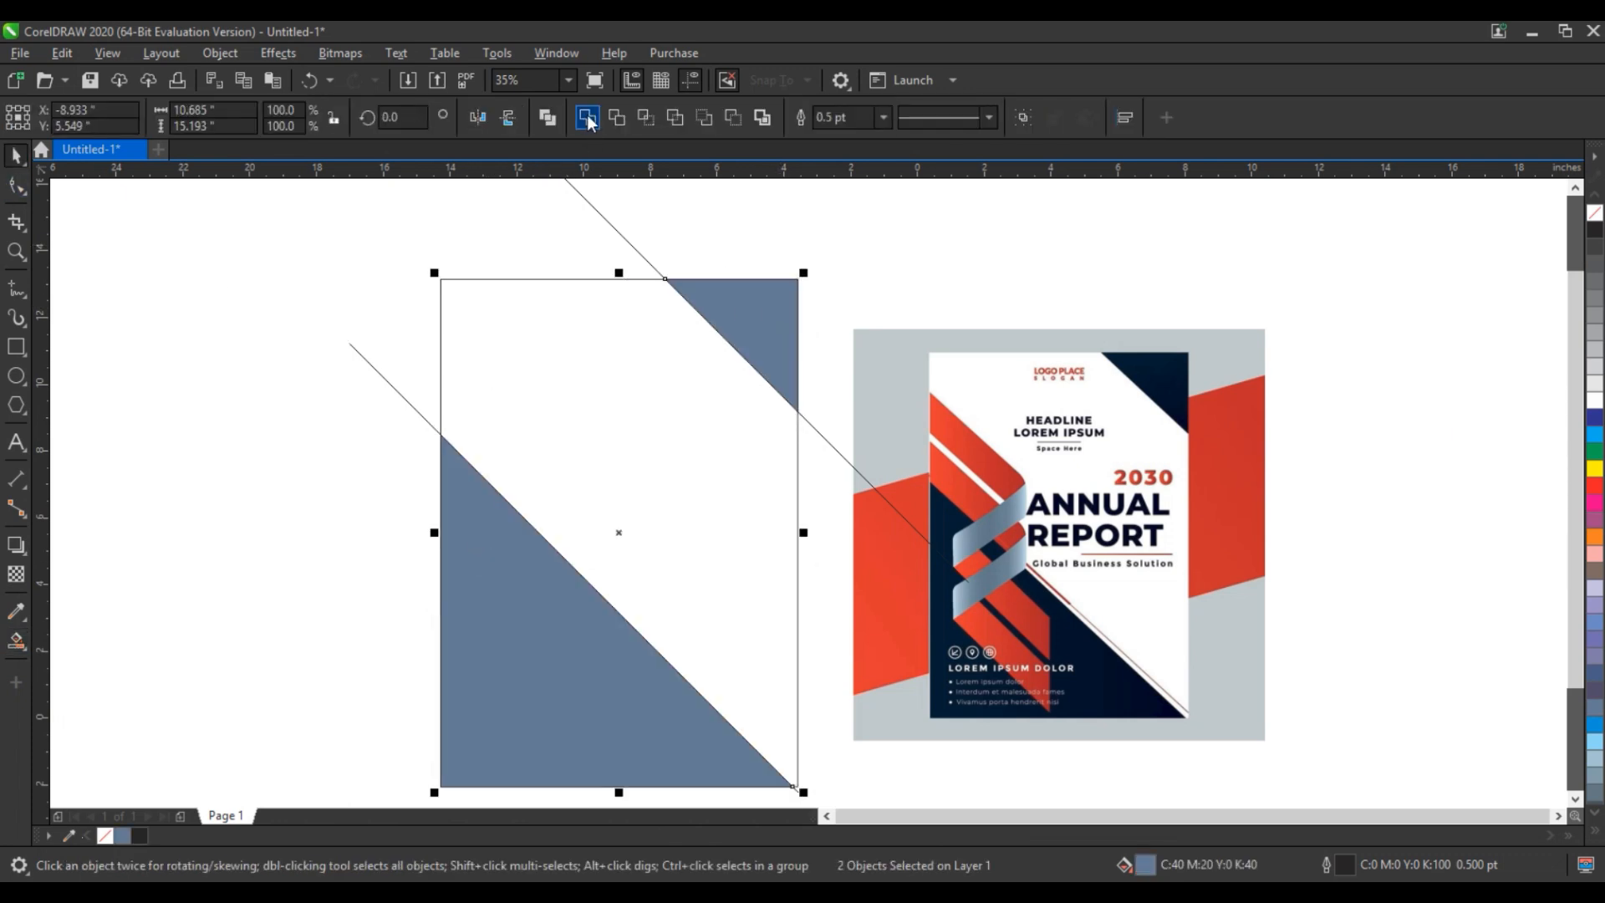
left_click(275, 360)
- Sample the dark navy #00162E from the reference cover and apply it to the welded triangles
left_click(16, 611)
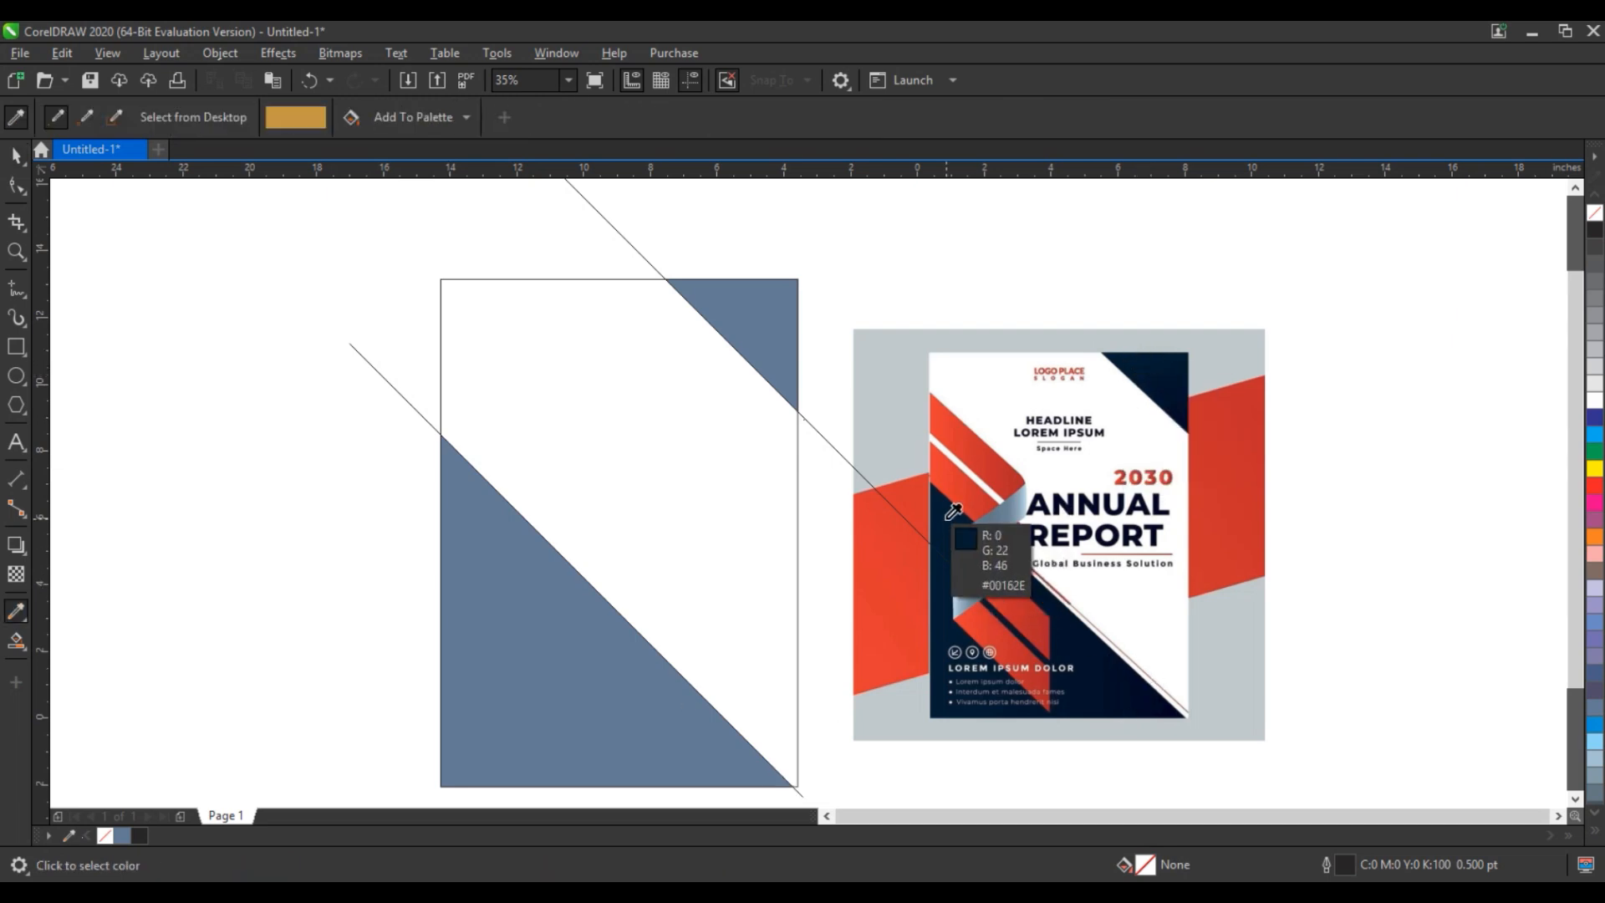
left_click(953, 512)
left_click(785, 320)
- PowerClip the navy triangles inside the cover rectangle
left_click(17, 156)
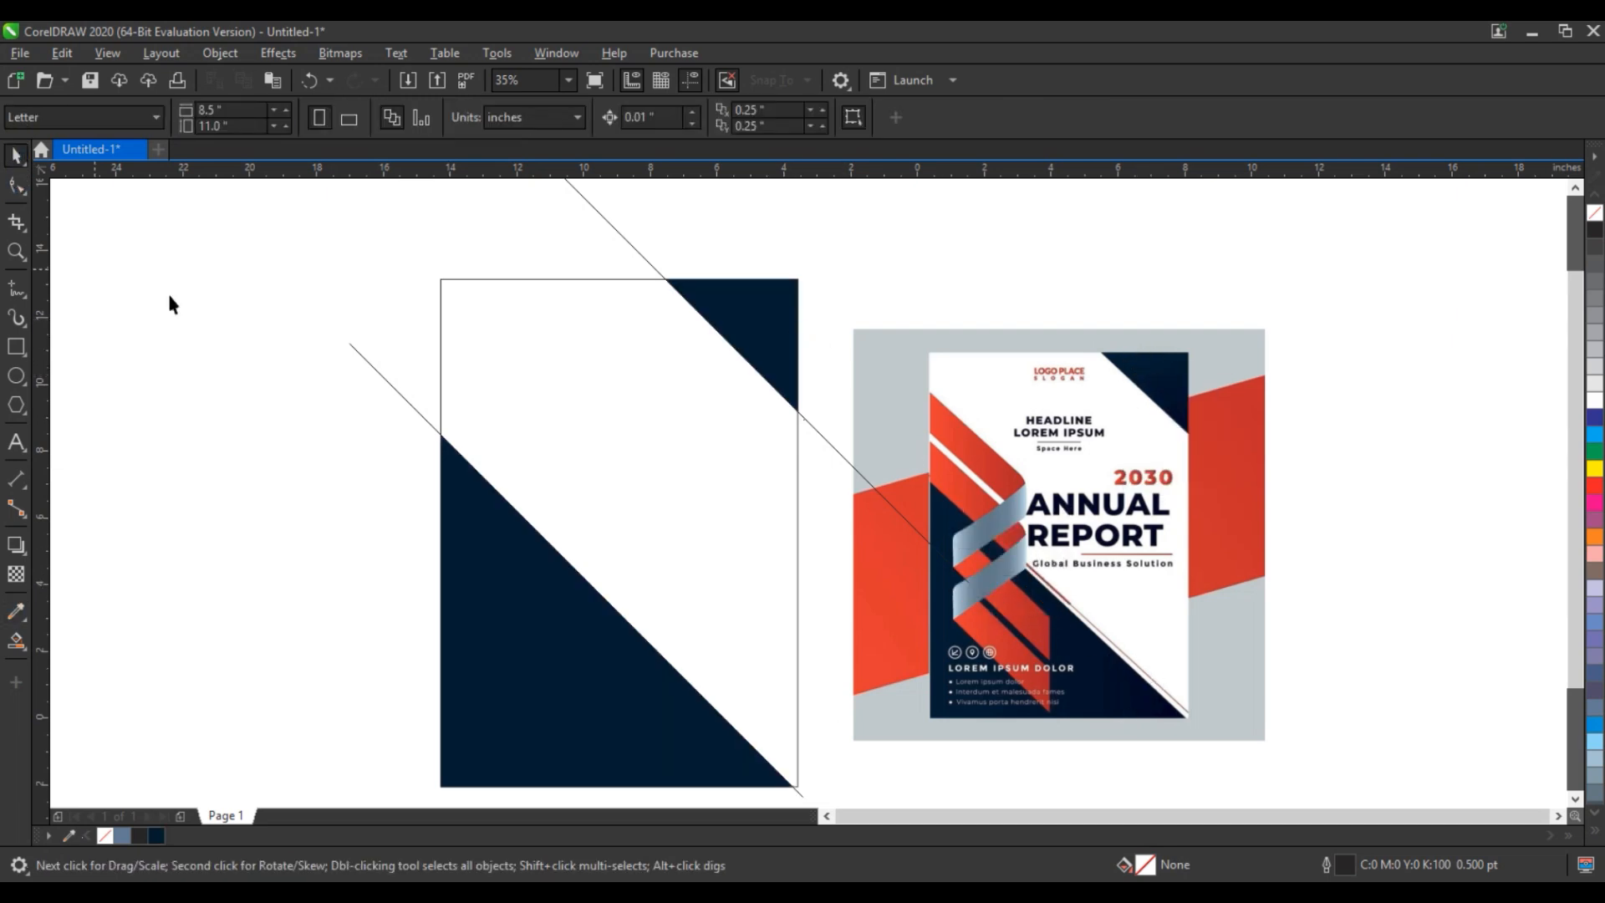
left_click(464, 544)
right_click(464, 544)
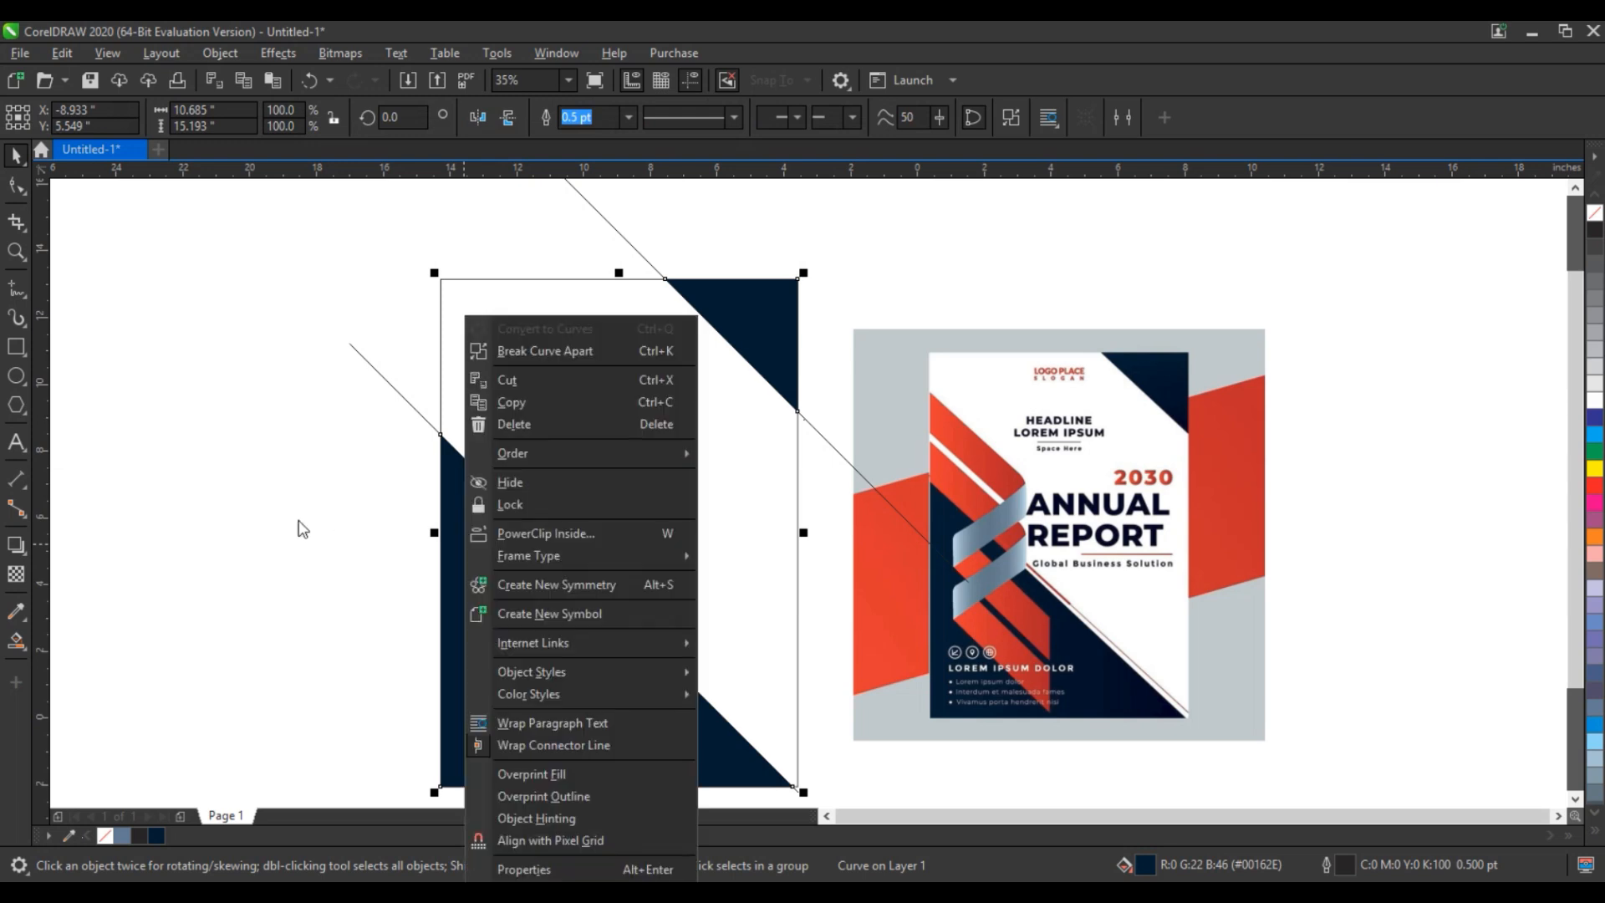
left_click(580, 532)
left_click(489, 361)
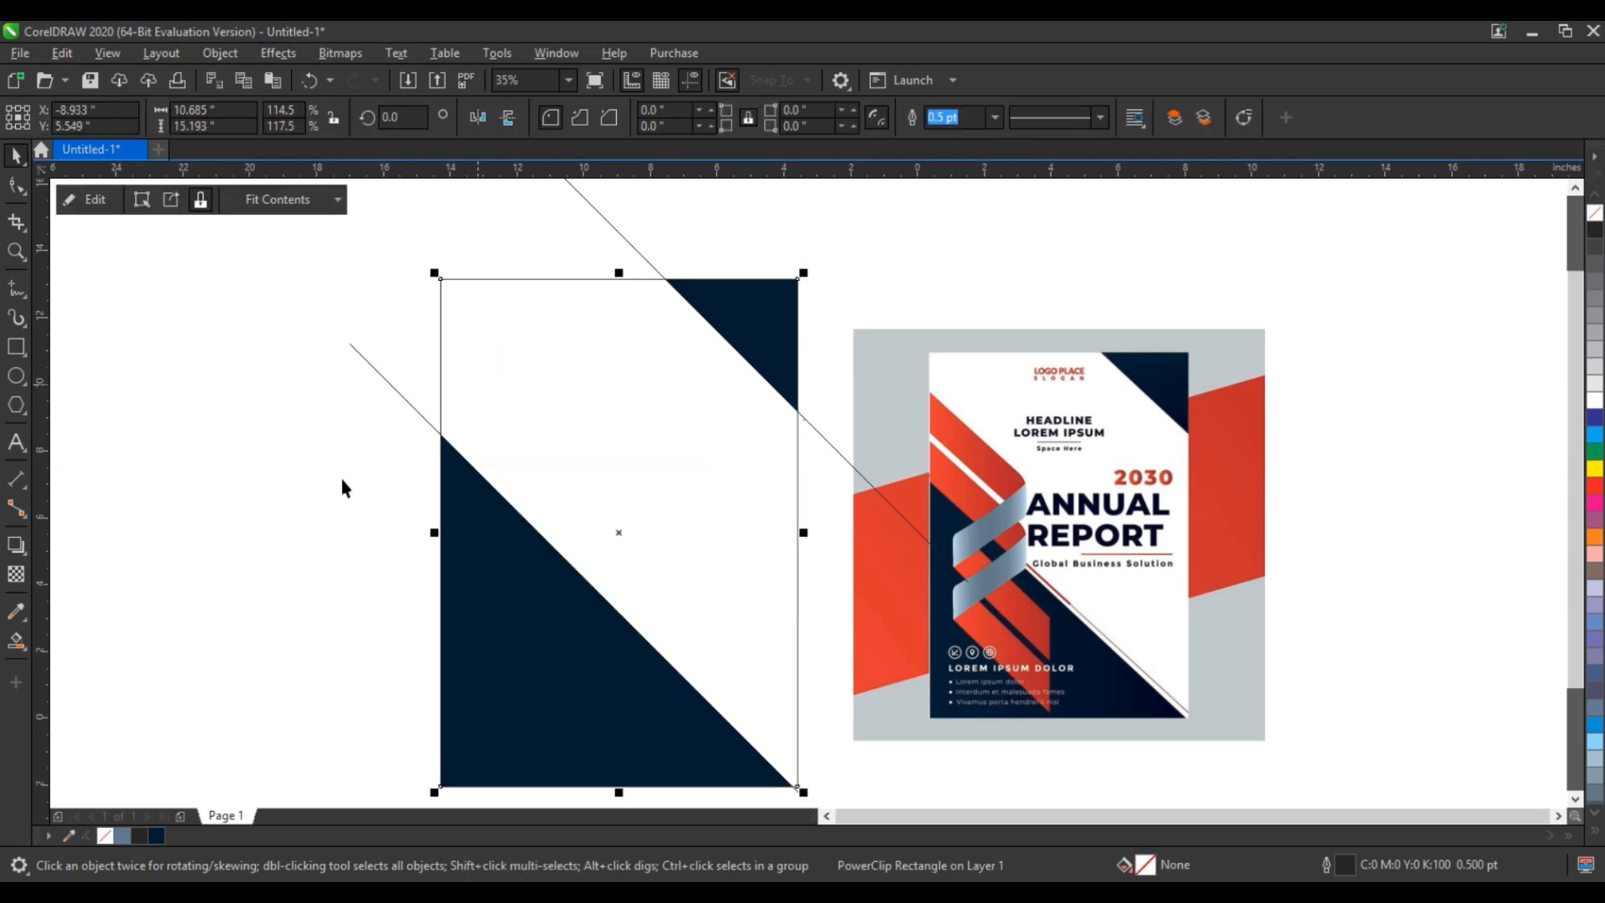
- Delete the diagonal construction line at the cover's upper-right corner
left_click(398, 393)
left_click(645, 259)
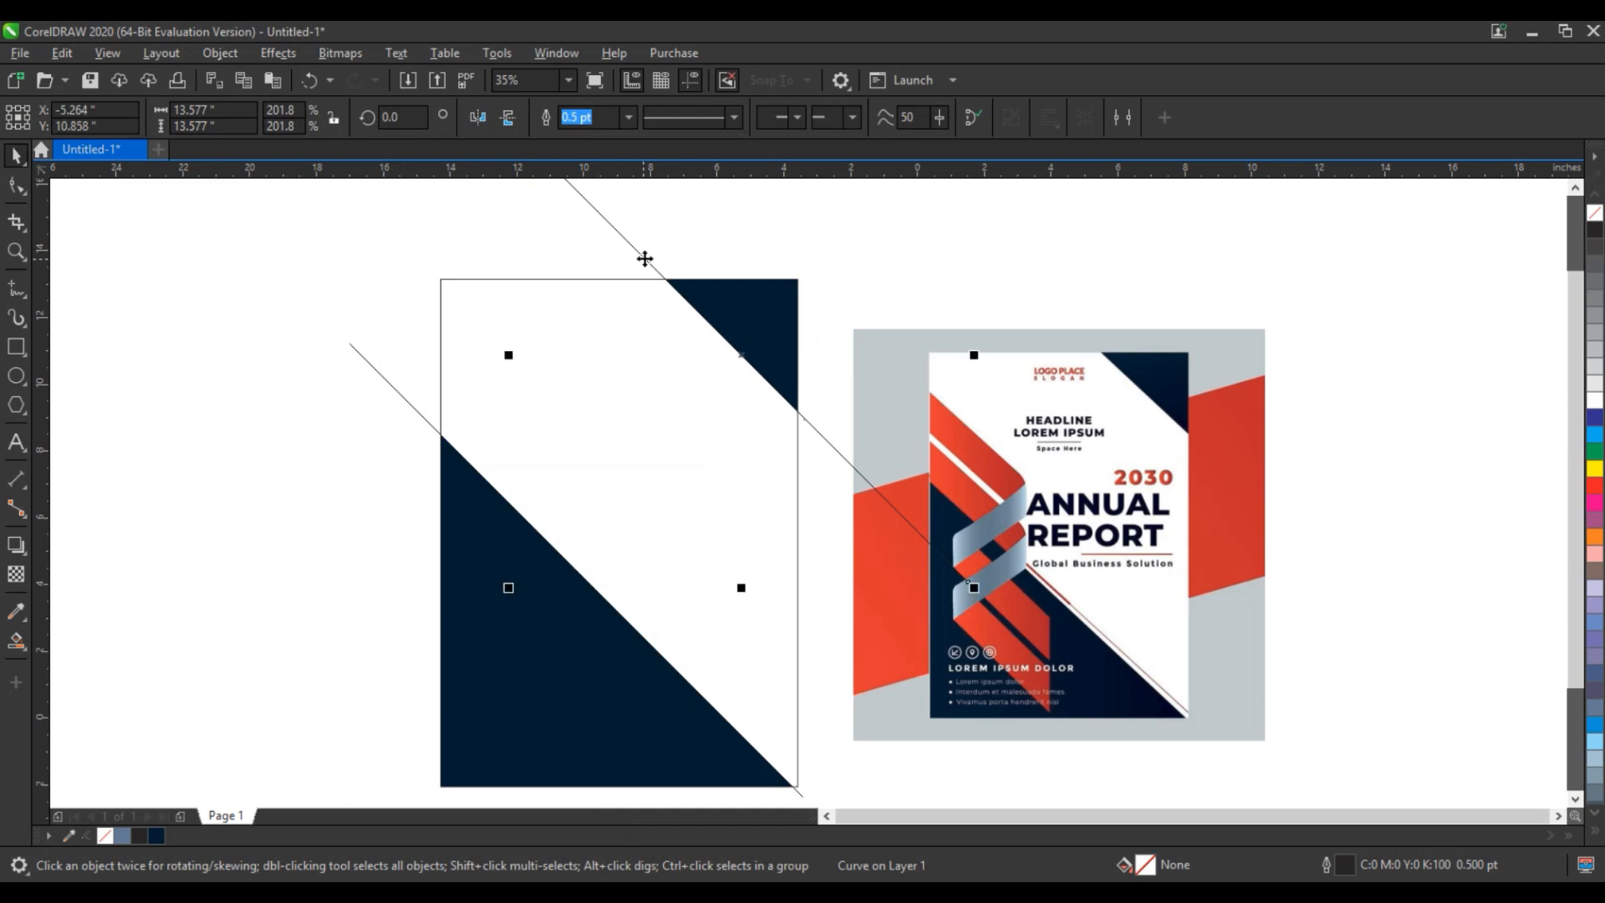
key("Delete")
- Give the remaining diagonal line a 4.0 pt red outline
left_click(374, 370)
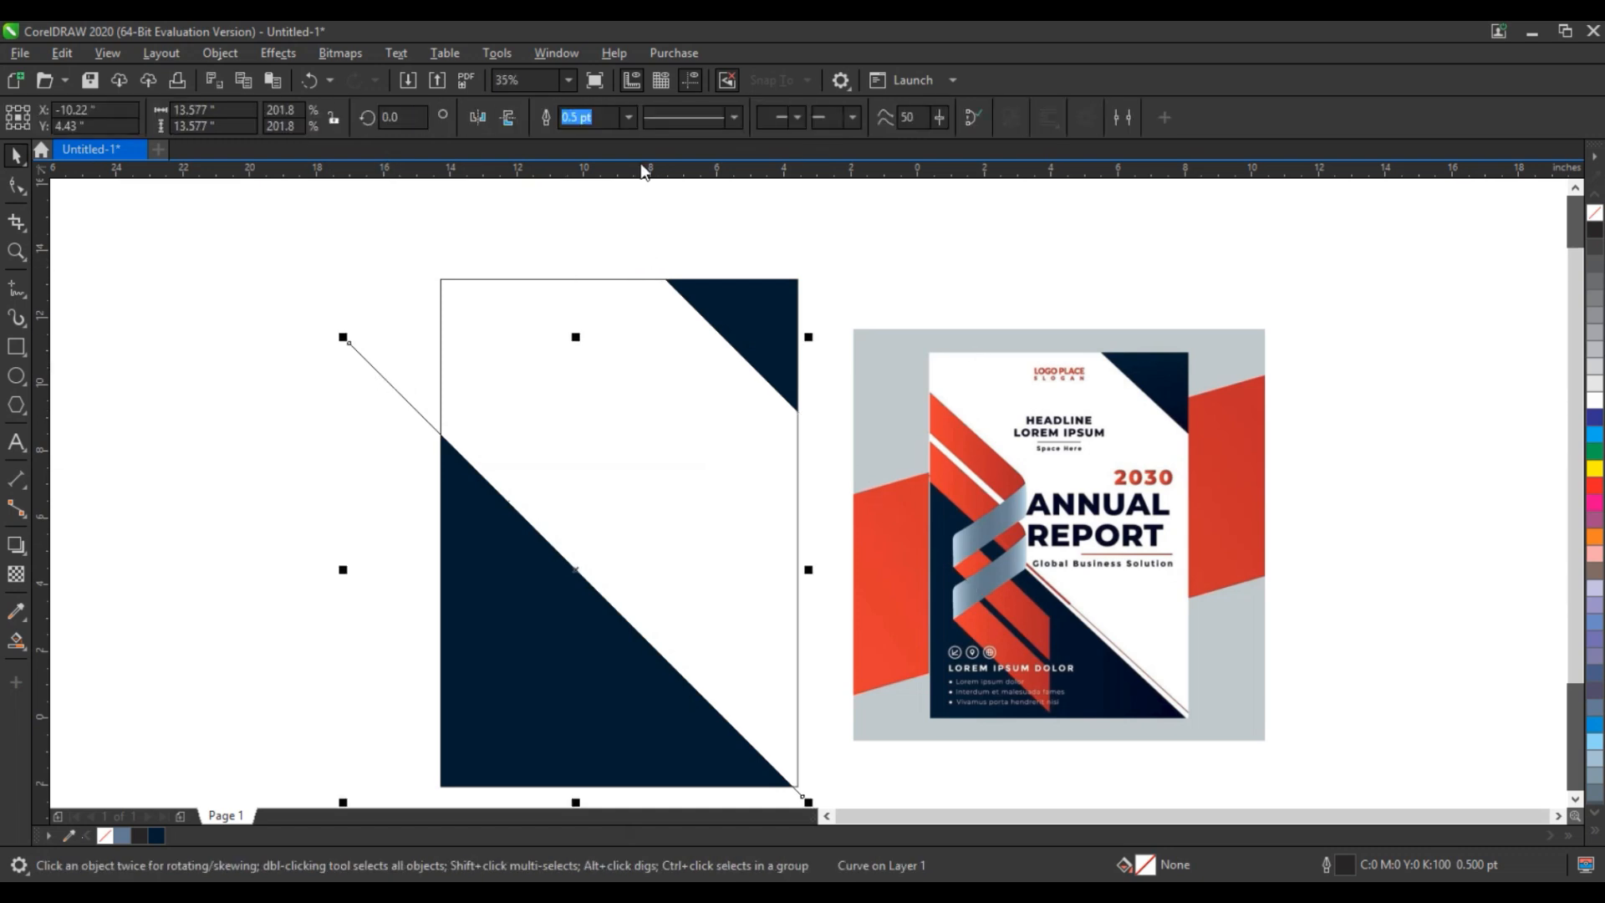
left_click(628, 117)
left_click(607, 260)
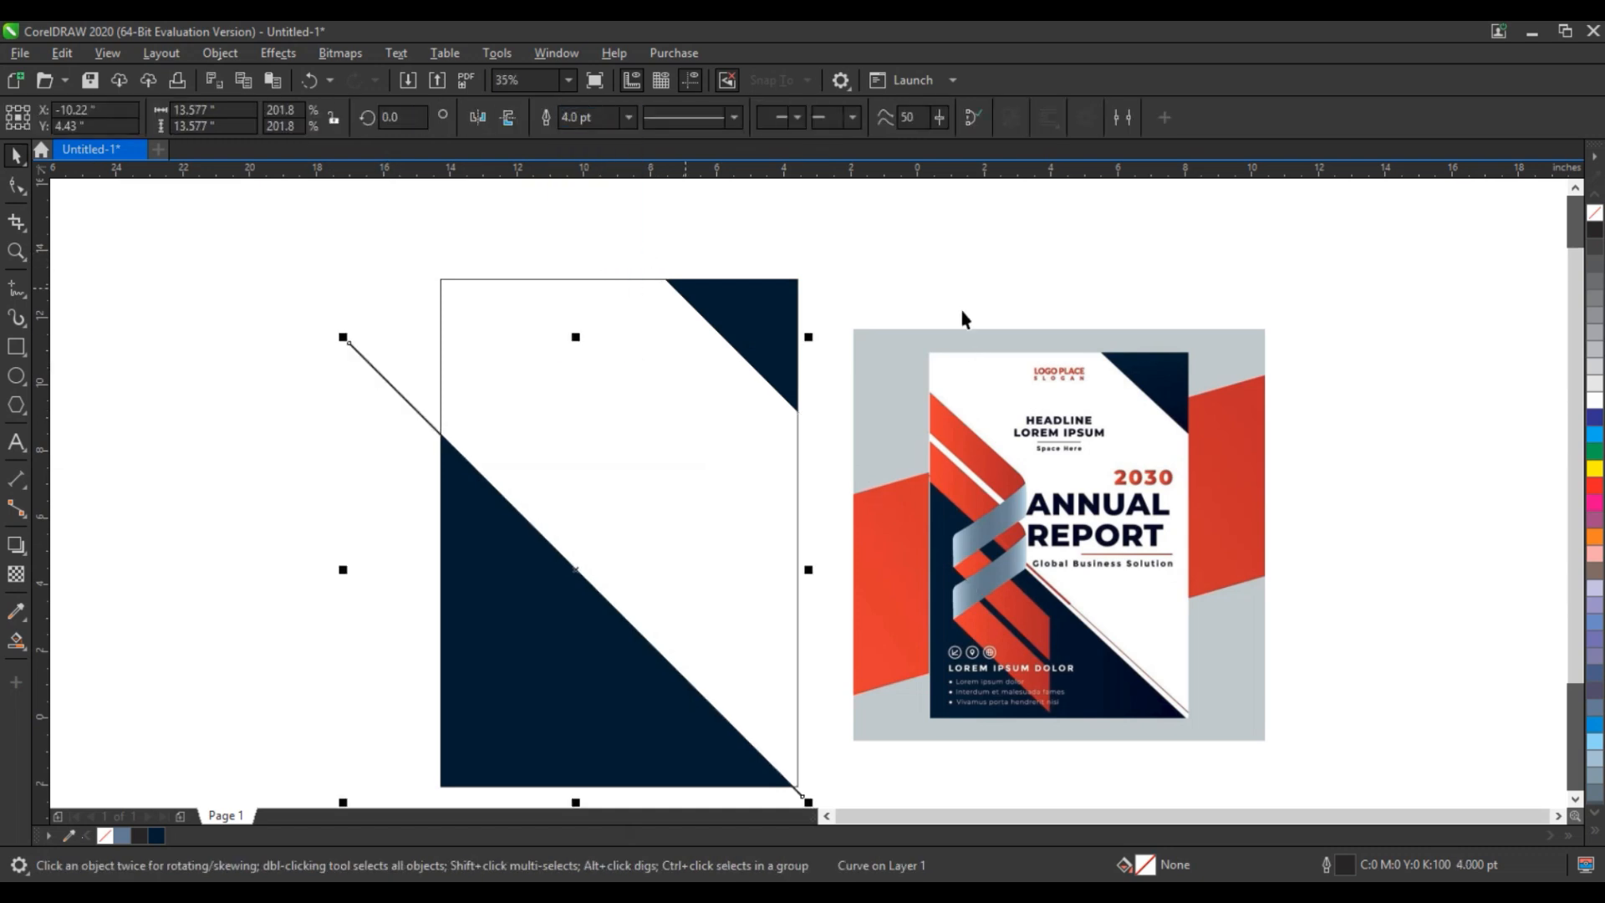
right_click(1594, 487)
- Move the red diagonal above the lower-left triangle with a parallel duplicate, and combine the two lines
left_click_drag(573, 570, 584, 523)
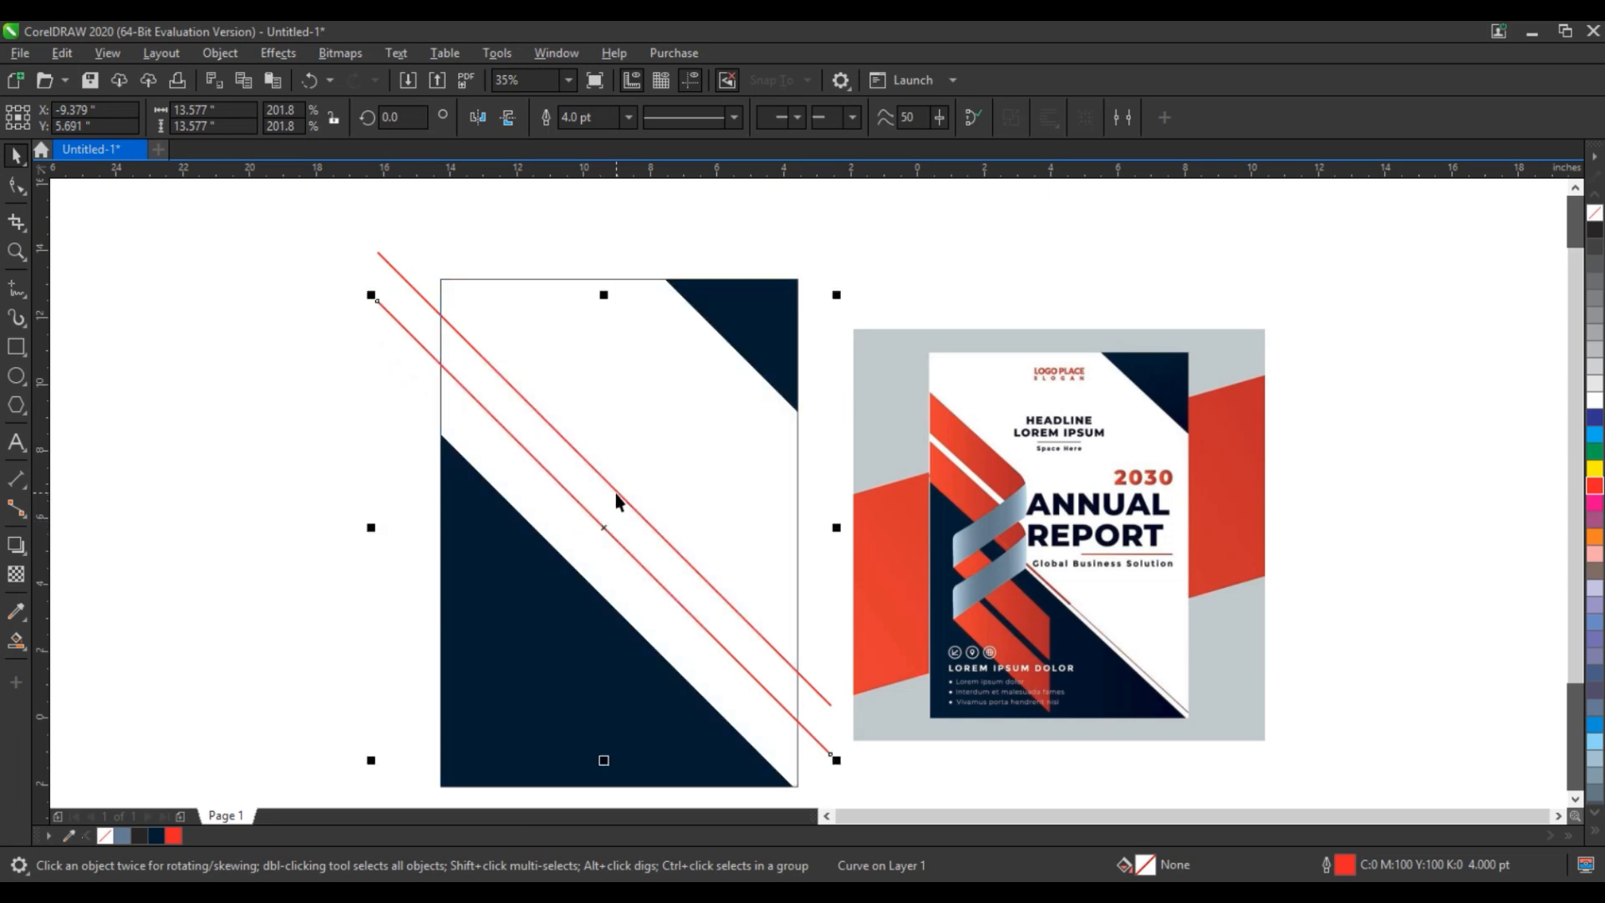
left_click(616, 493, "shift")
key("ctrl+l")
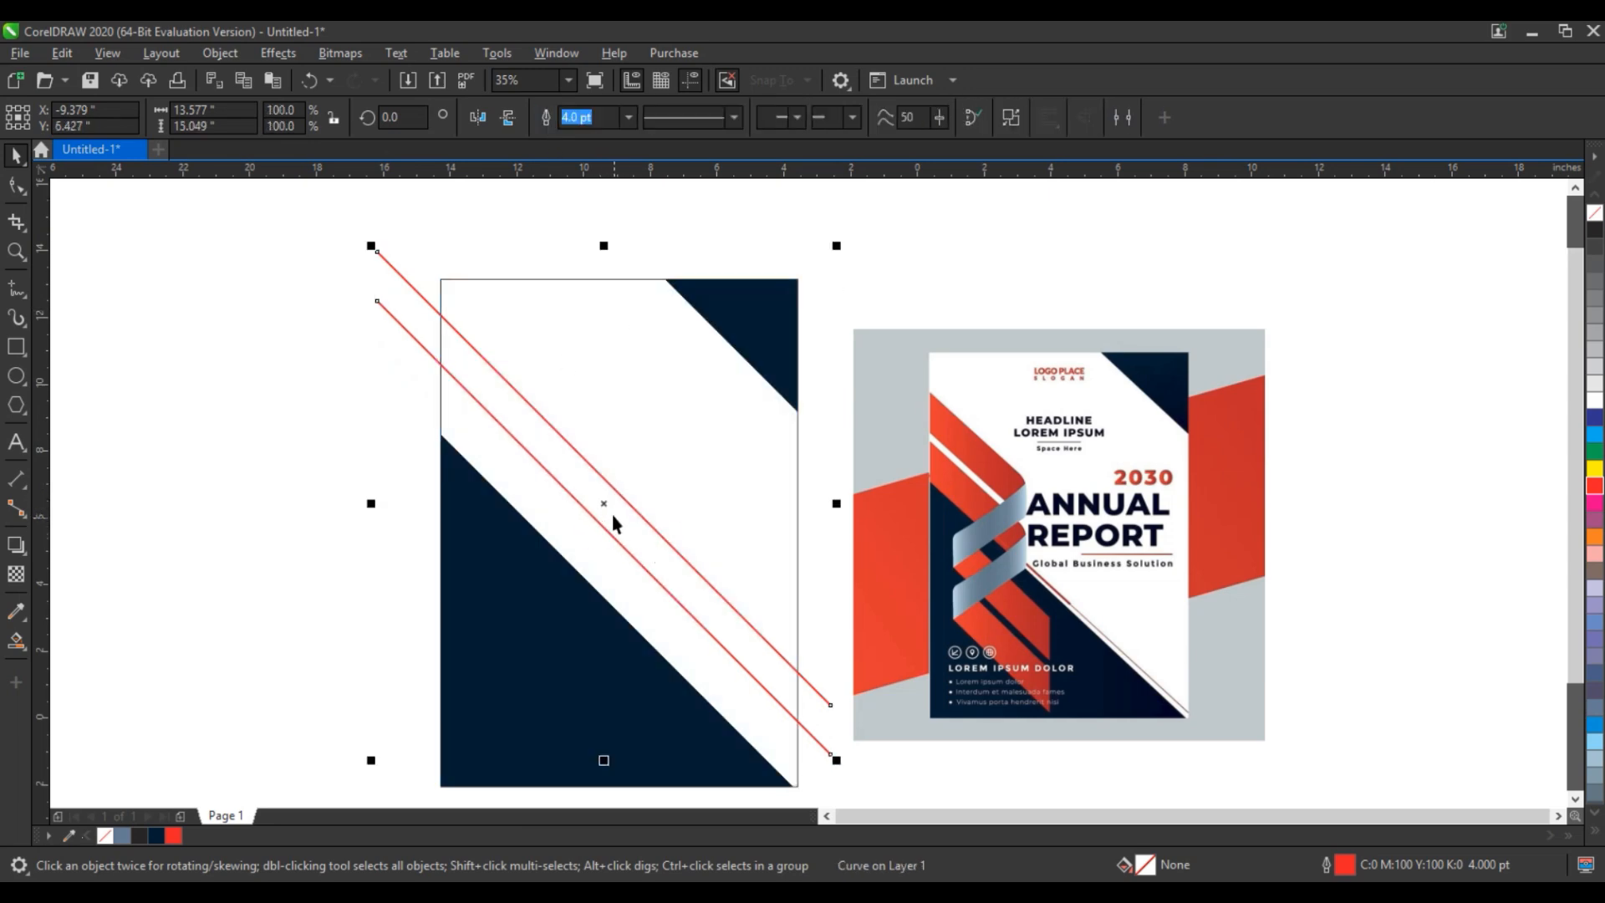
- Duplicate the line pair just below itself, combine all four lines, and copy that set down across the lower-left triangle
left_click_drag(609, 507, 591, 570)
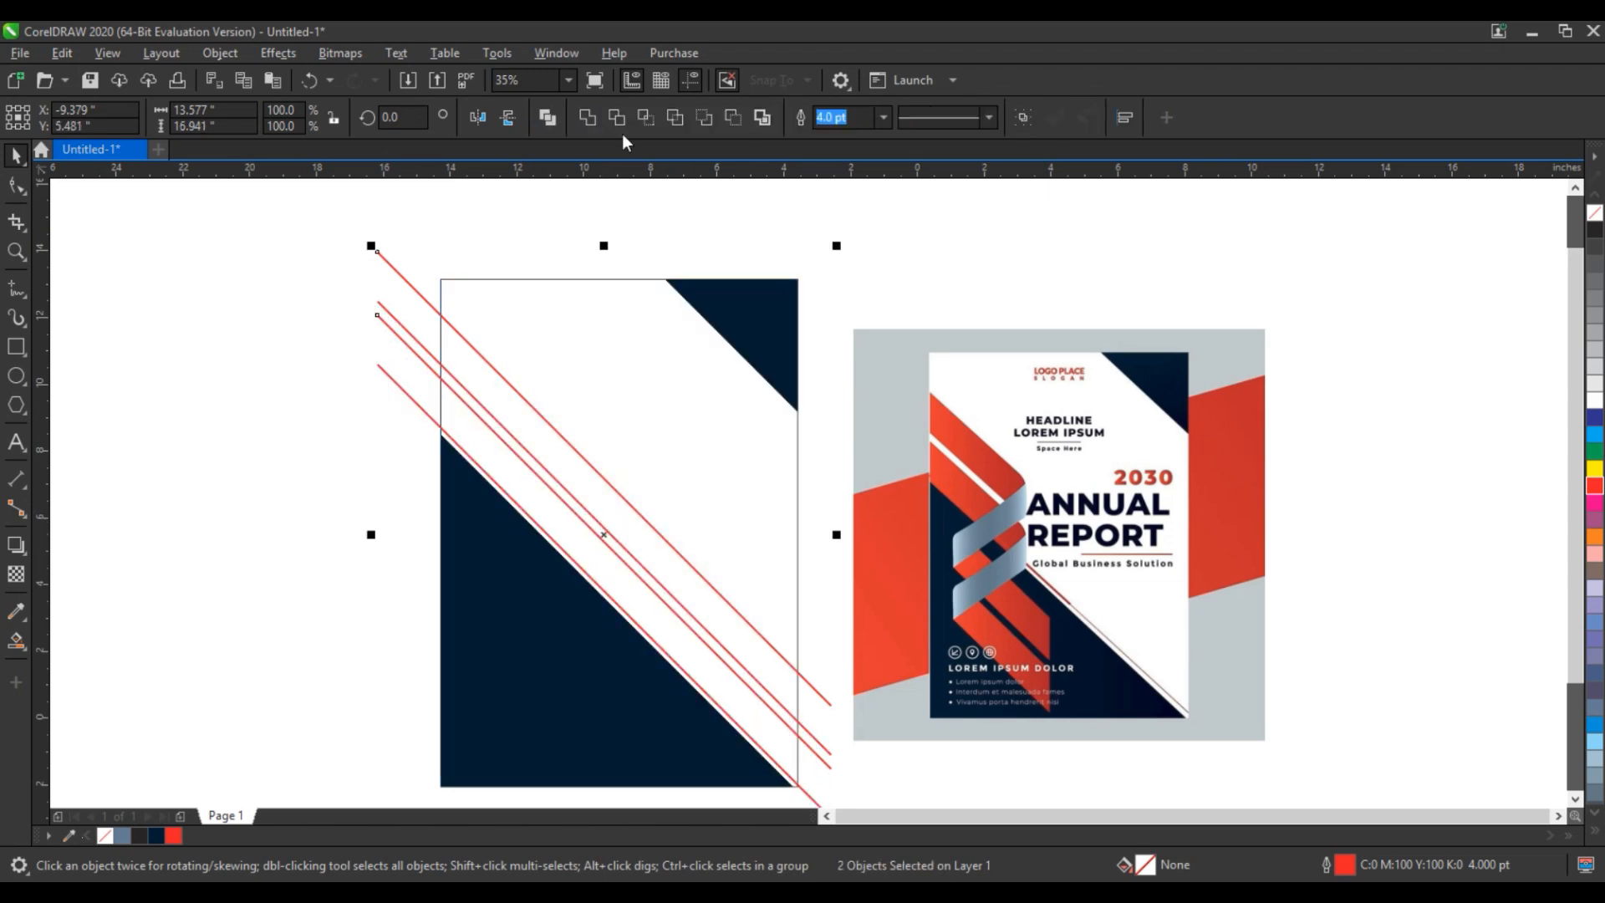
left_click(548, 117)
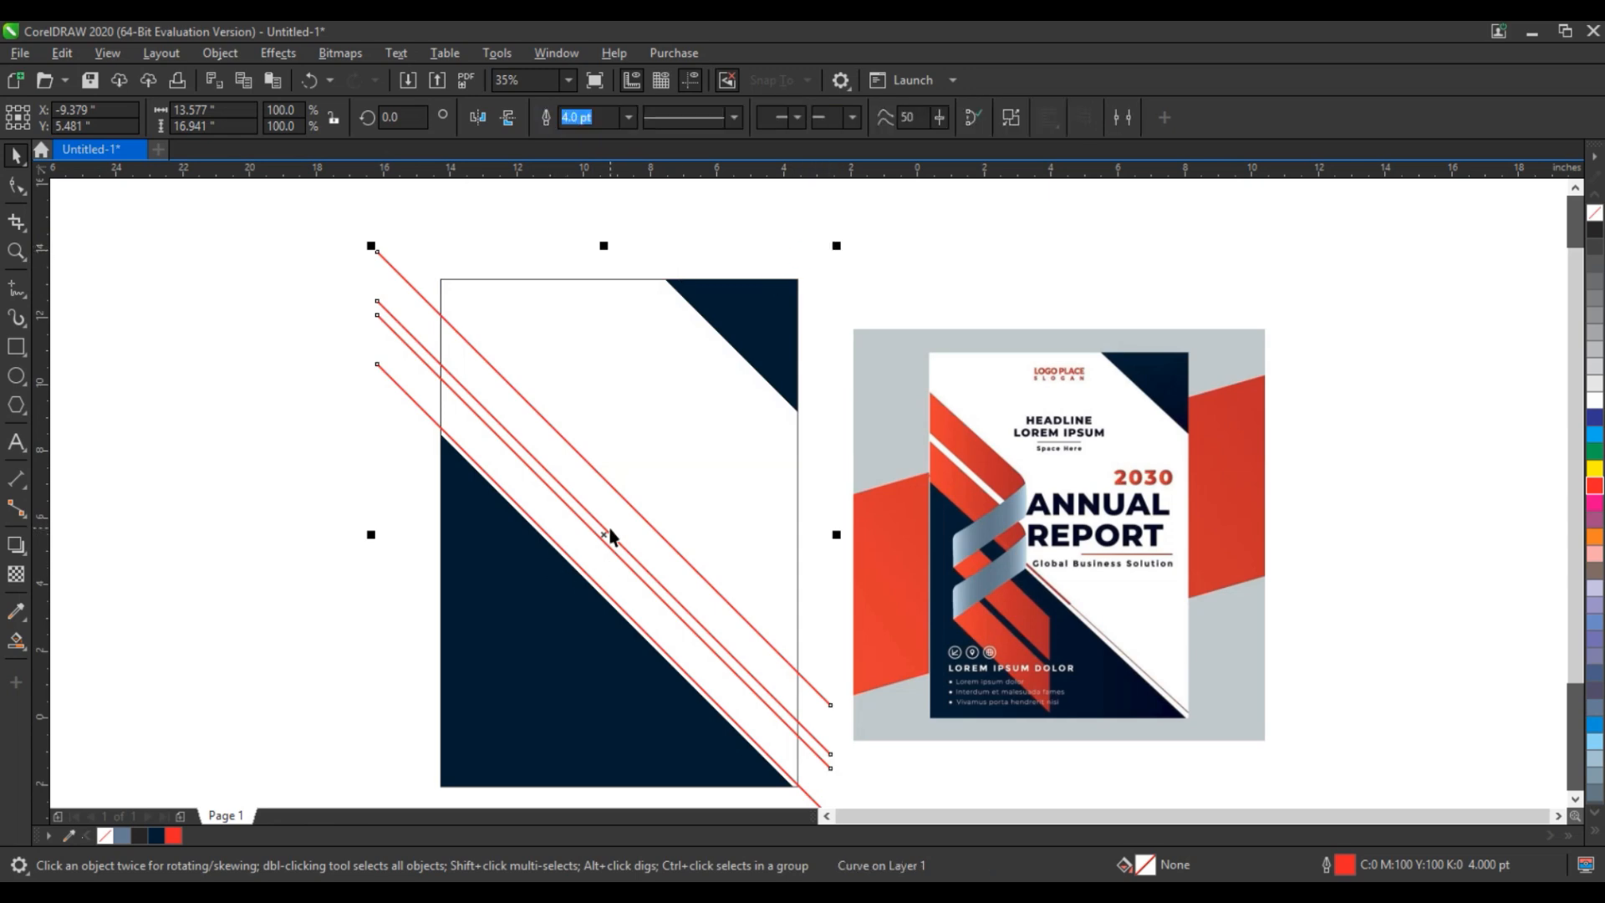
left_click_drag(607, 531, 559, 651)
left_click(306, 516)
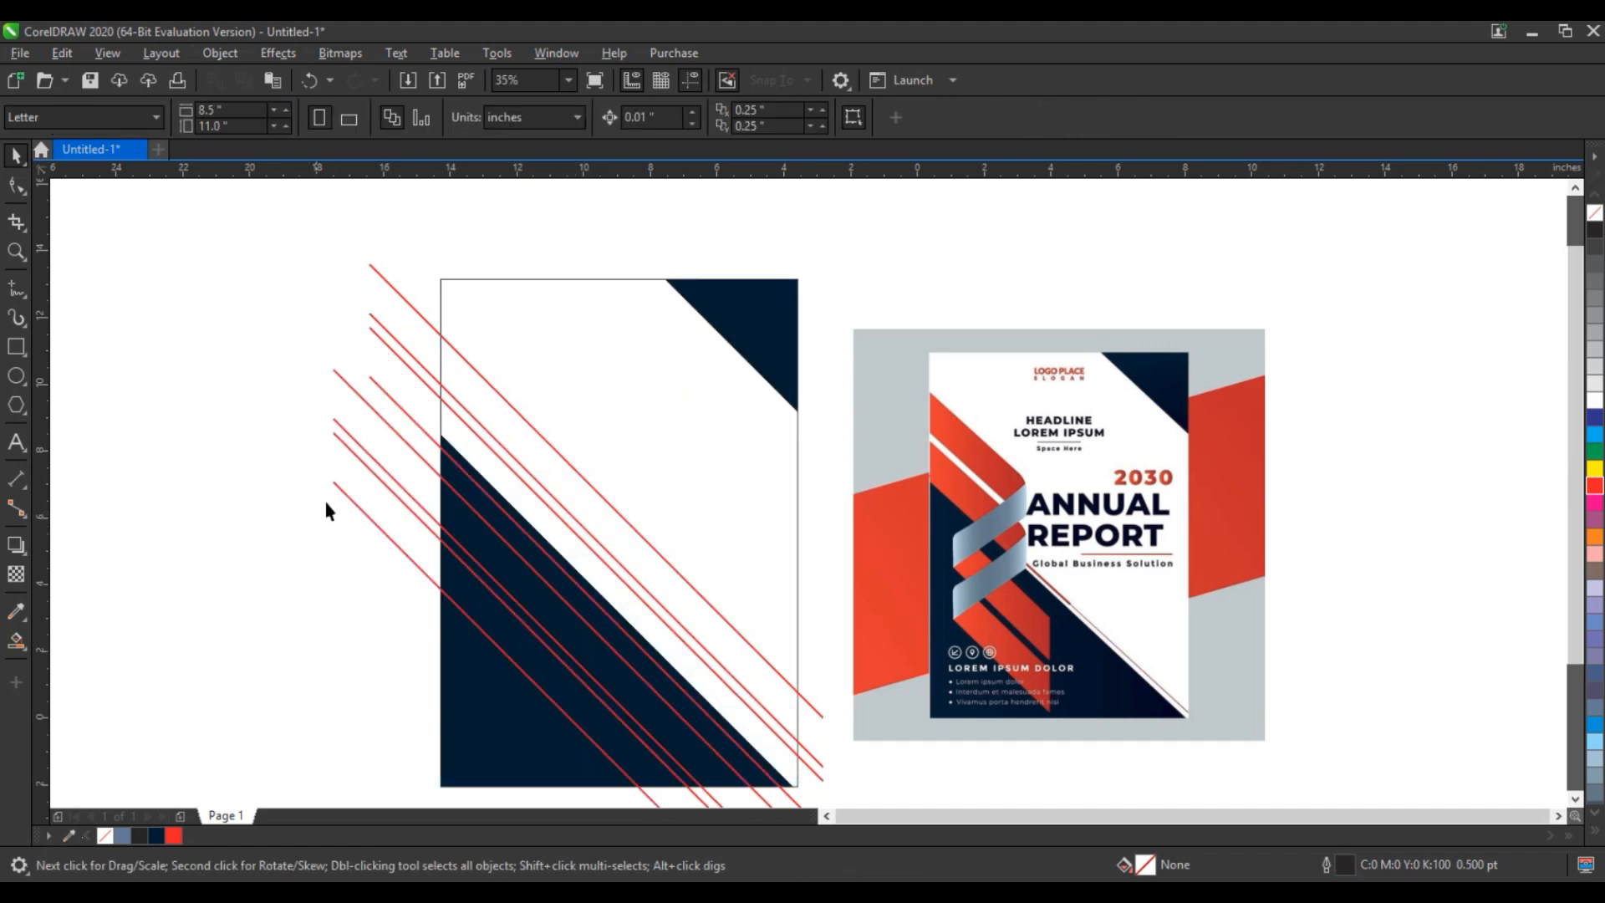
- Draw a vertical 4.0 pt red line about 13.7 inches long across the diagonals and place a parallel copy to its right
left_click(16, 289)
left_click(526, 310)
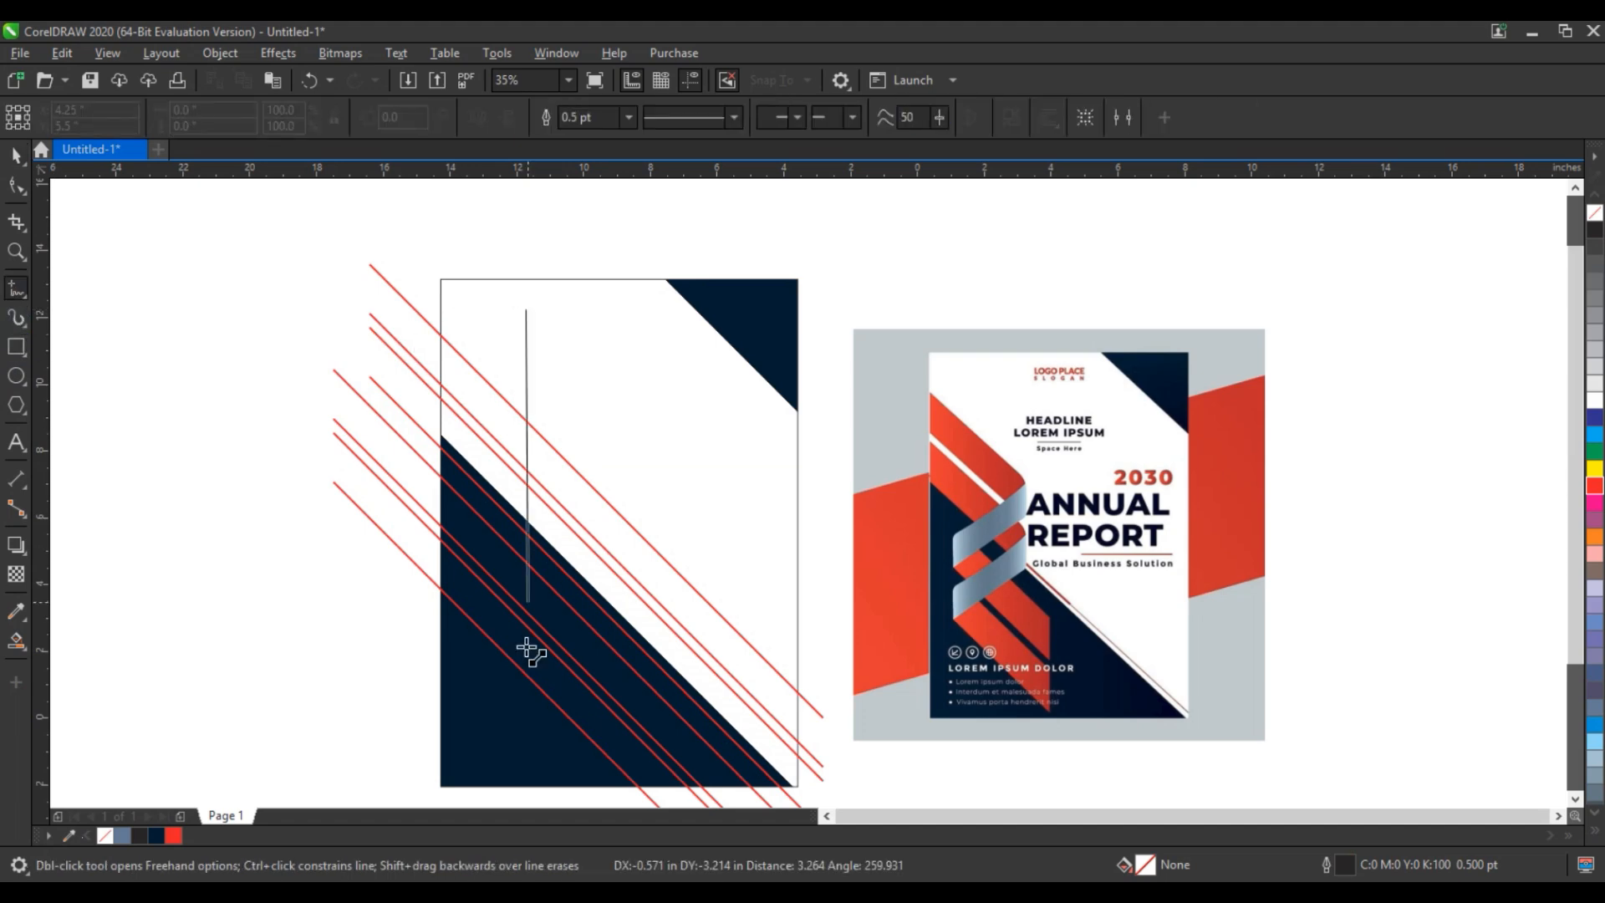
left_click(525, 772)
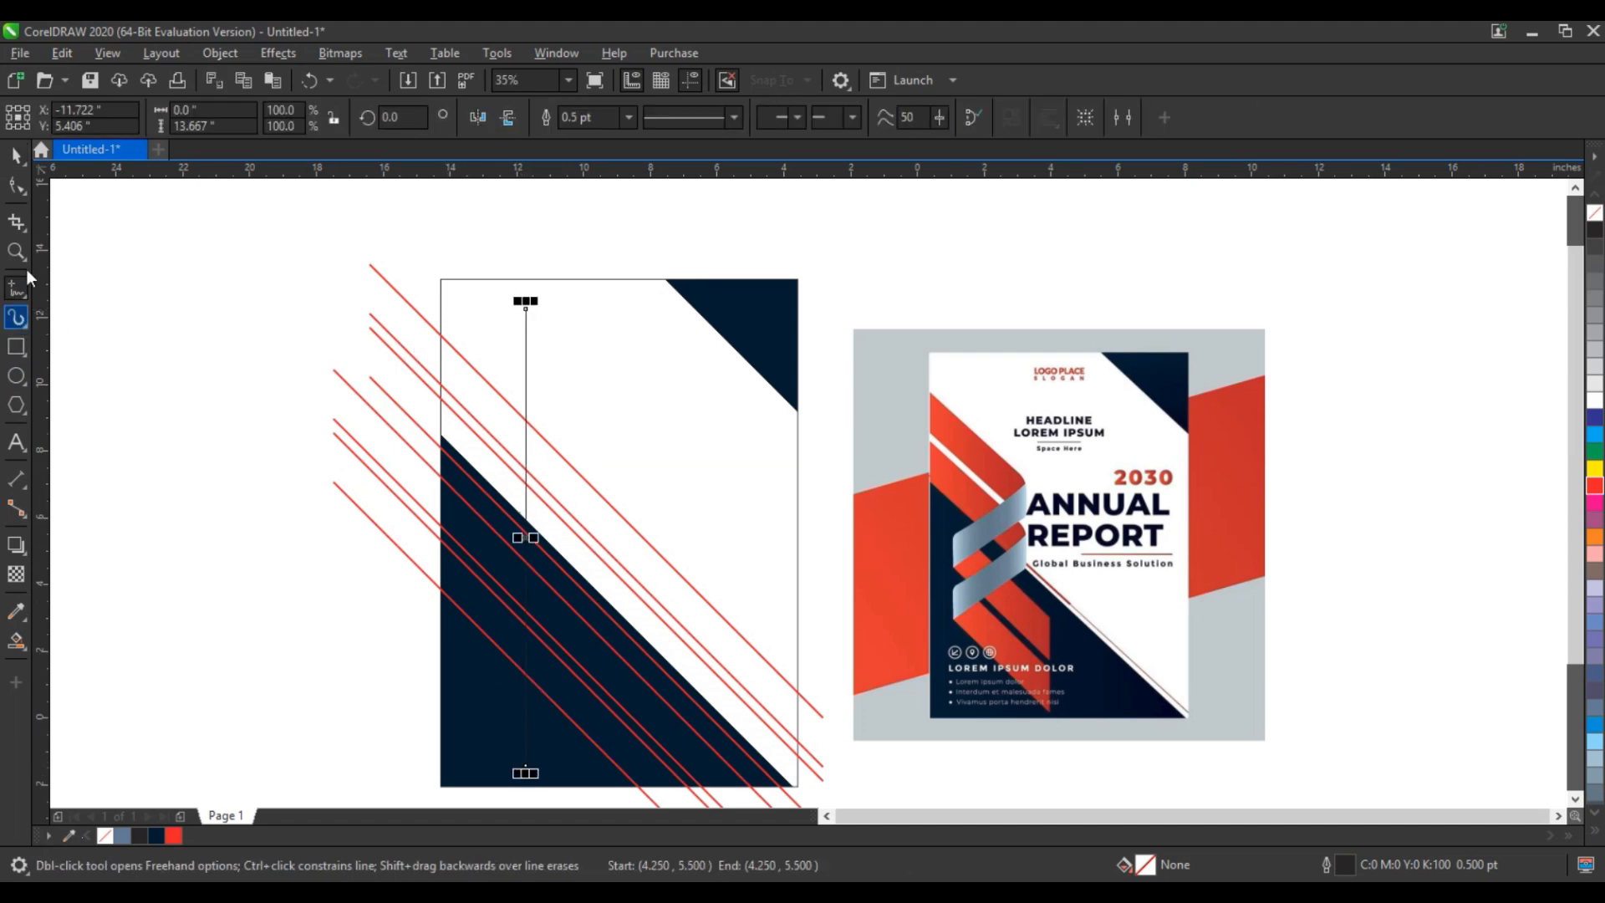
left_click(14, 159)
left_click(628, 117)
left_click(604, 260)
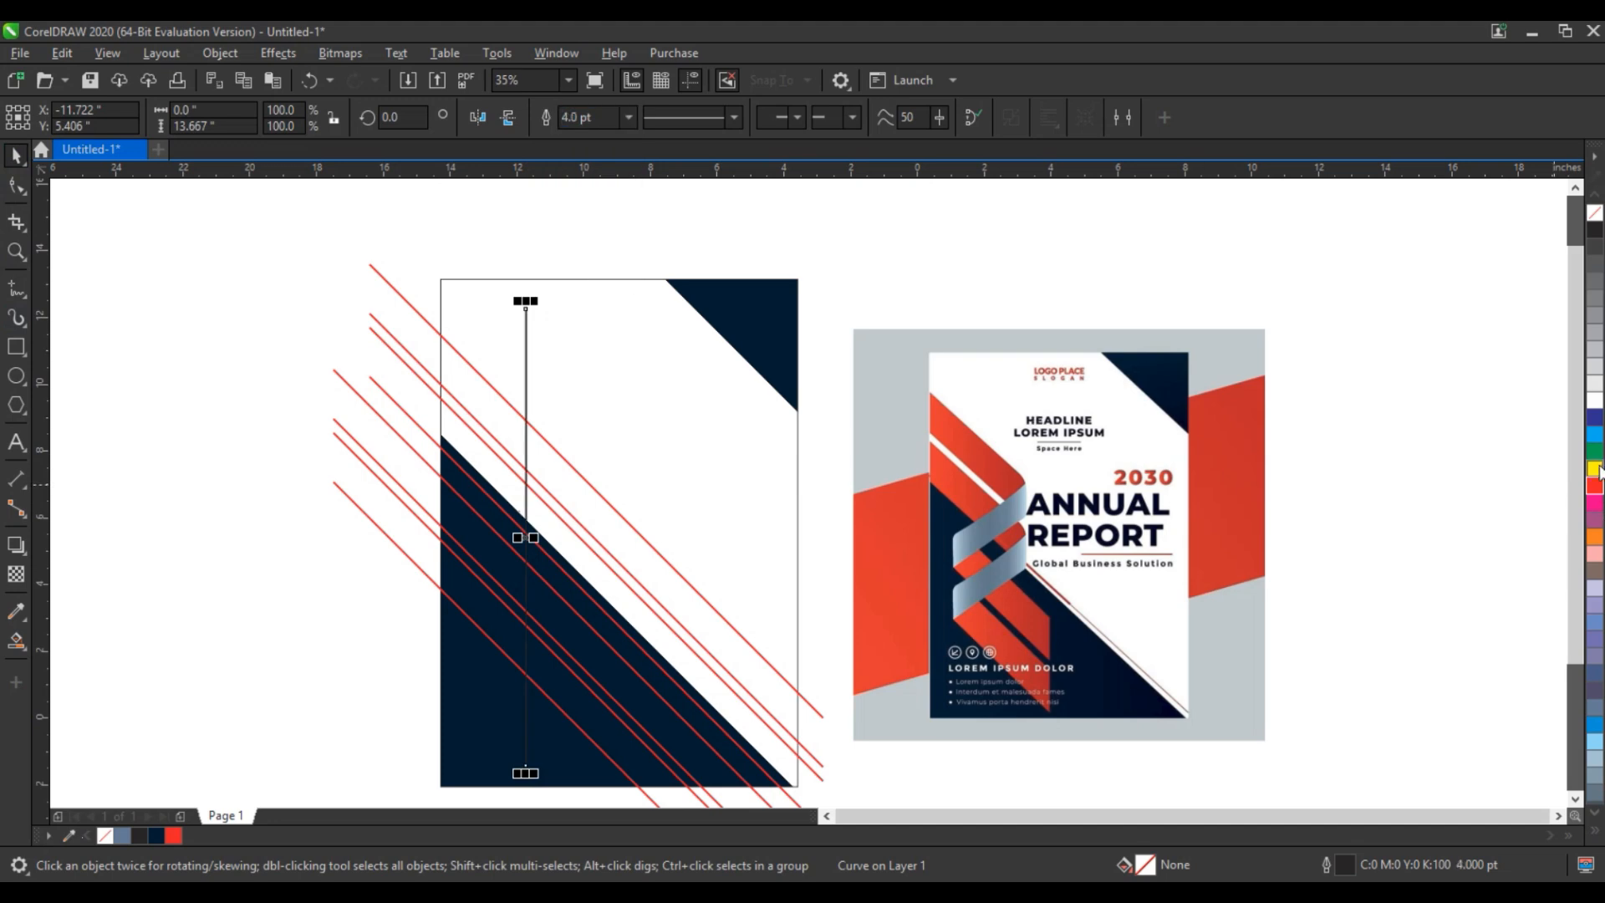
right_click(1595, 486)
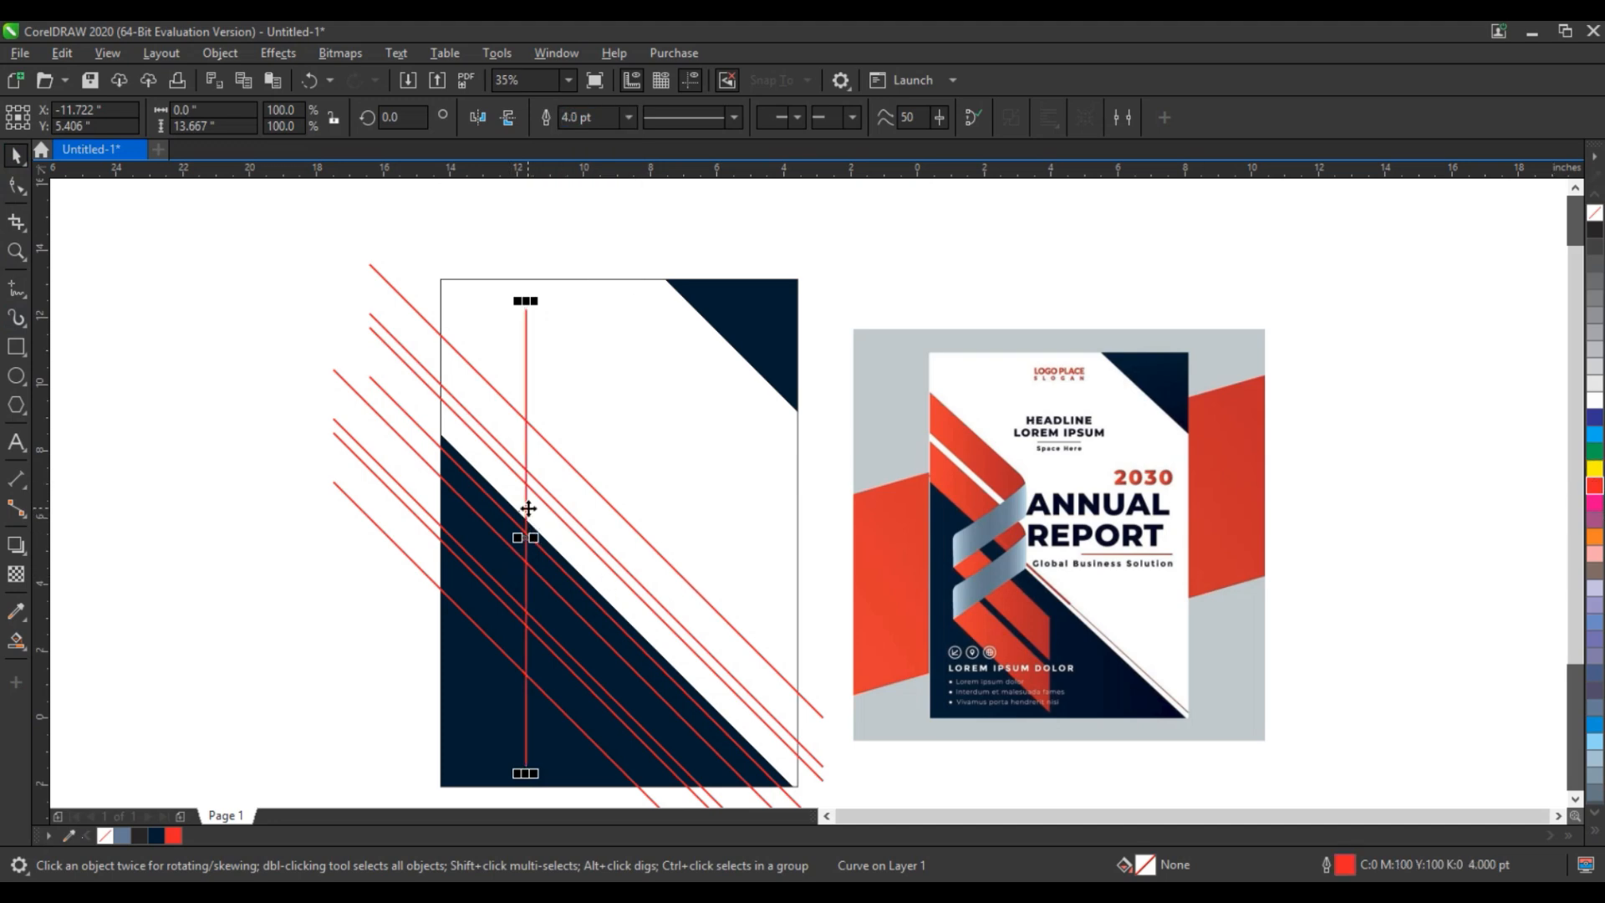
left_click_drag(528, 508, 634, 539)
key("Escape")
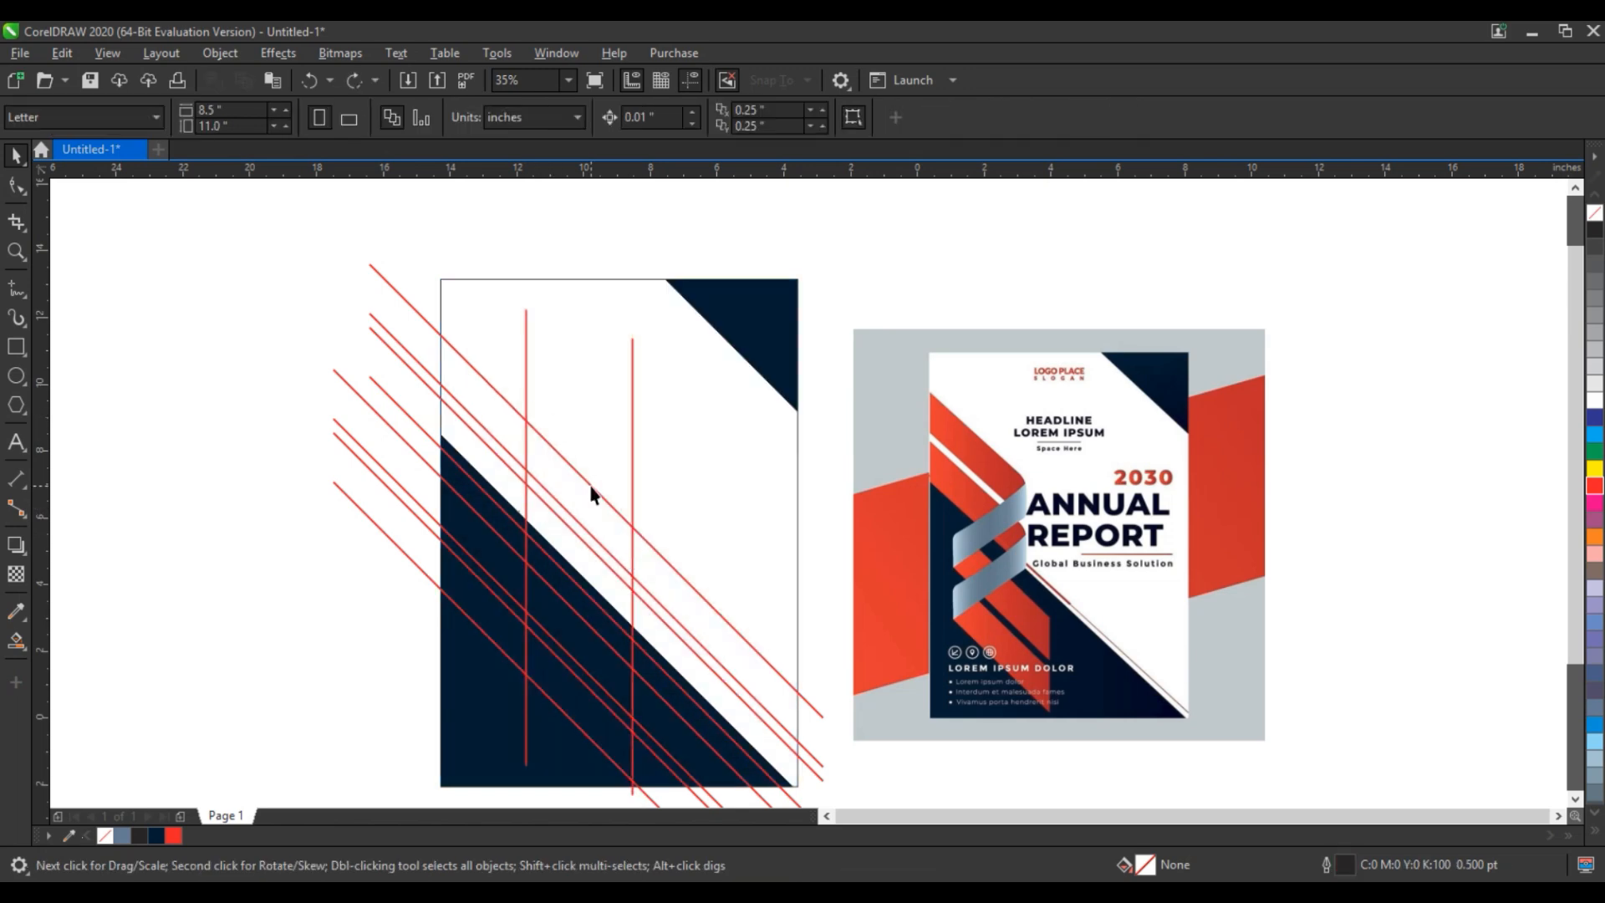
- Rotate a copy of the upper four-line set so it crosses the other diagonals, rising toward the upper right
left_click(592, 493)
left_click(592, 492)
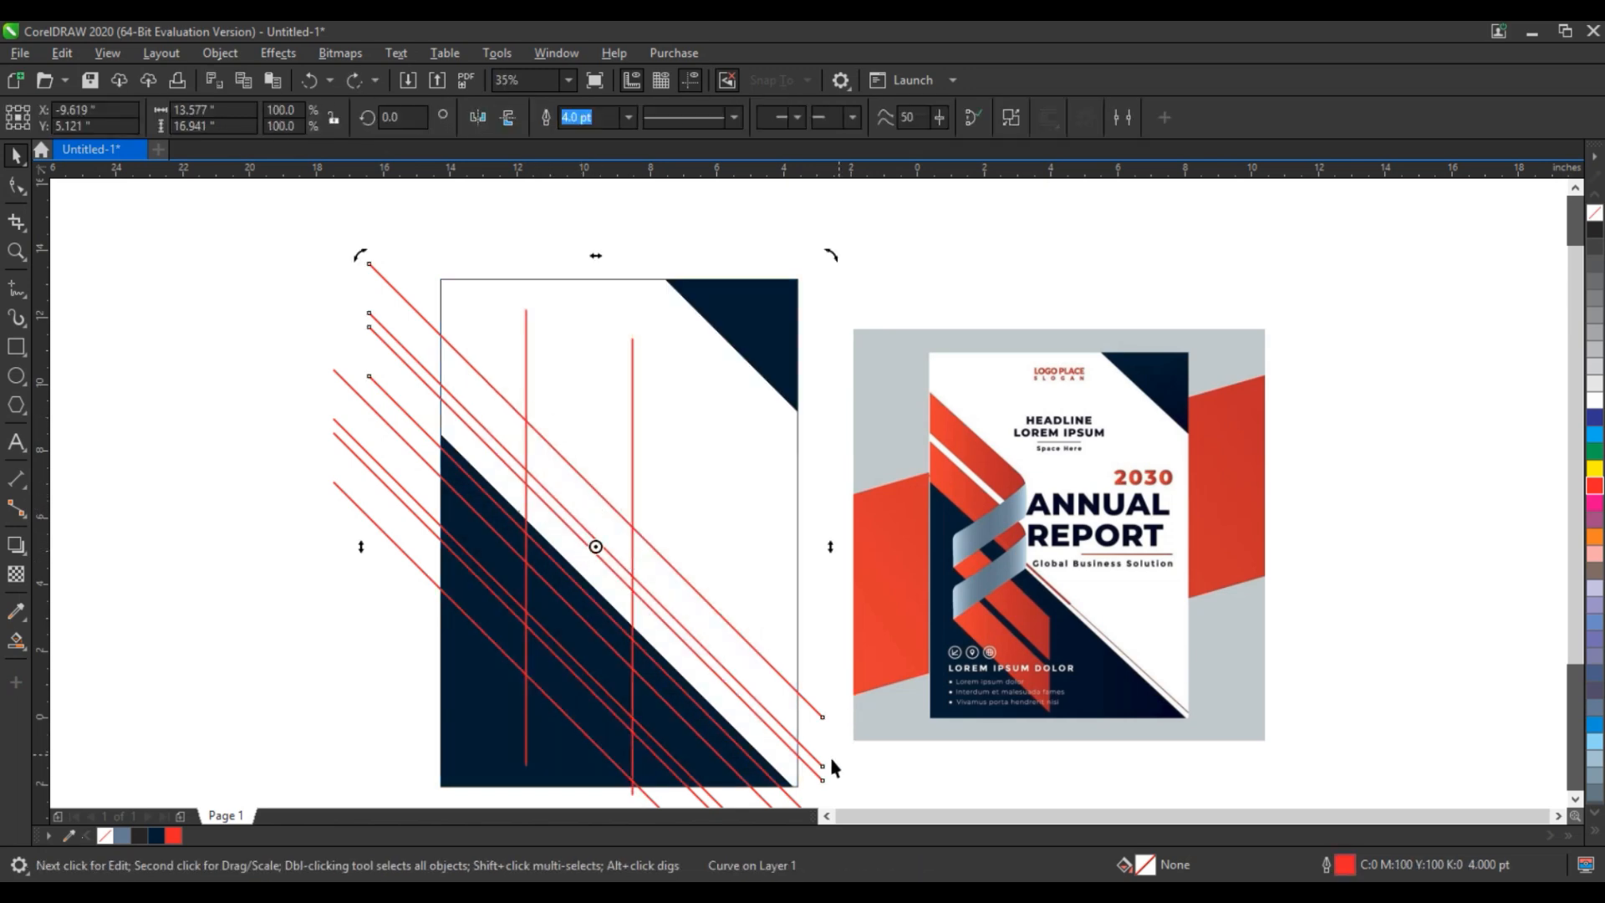
left_click_drag(833, 260, 430, 347)
left_click(229, 543)
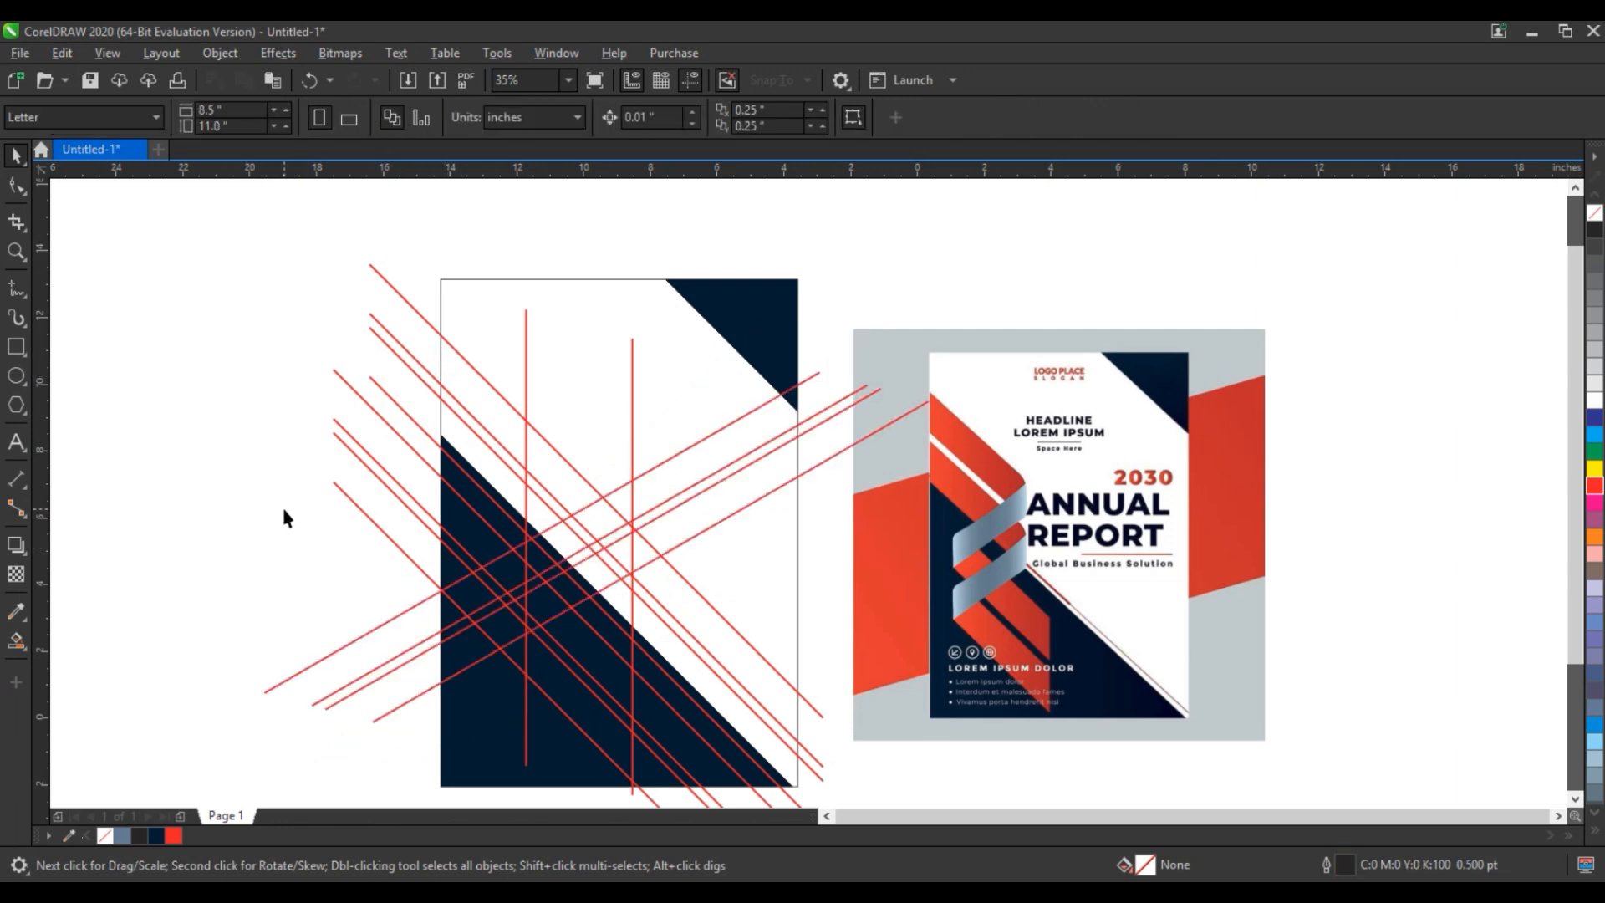
- Smart Fill the segments of the two upper diagonal bands from the cover's left edge to the first crossing line
left_click(16, 640)
left_click(476, 401)
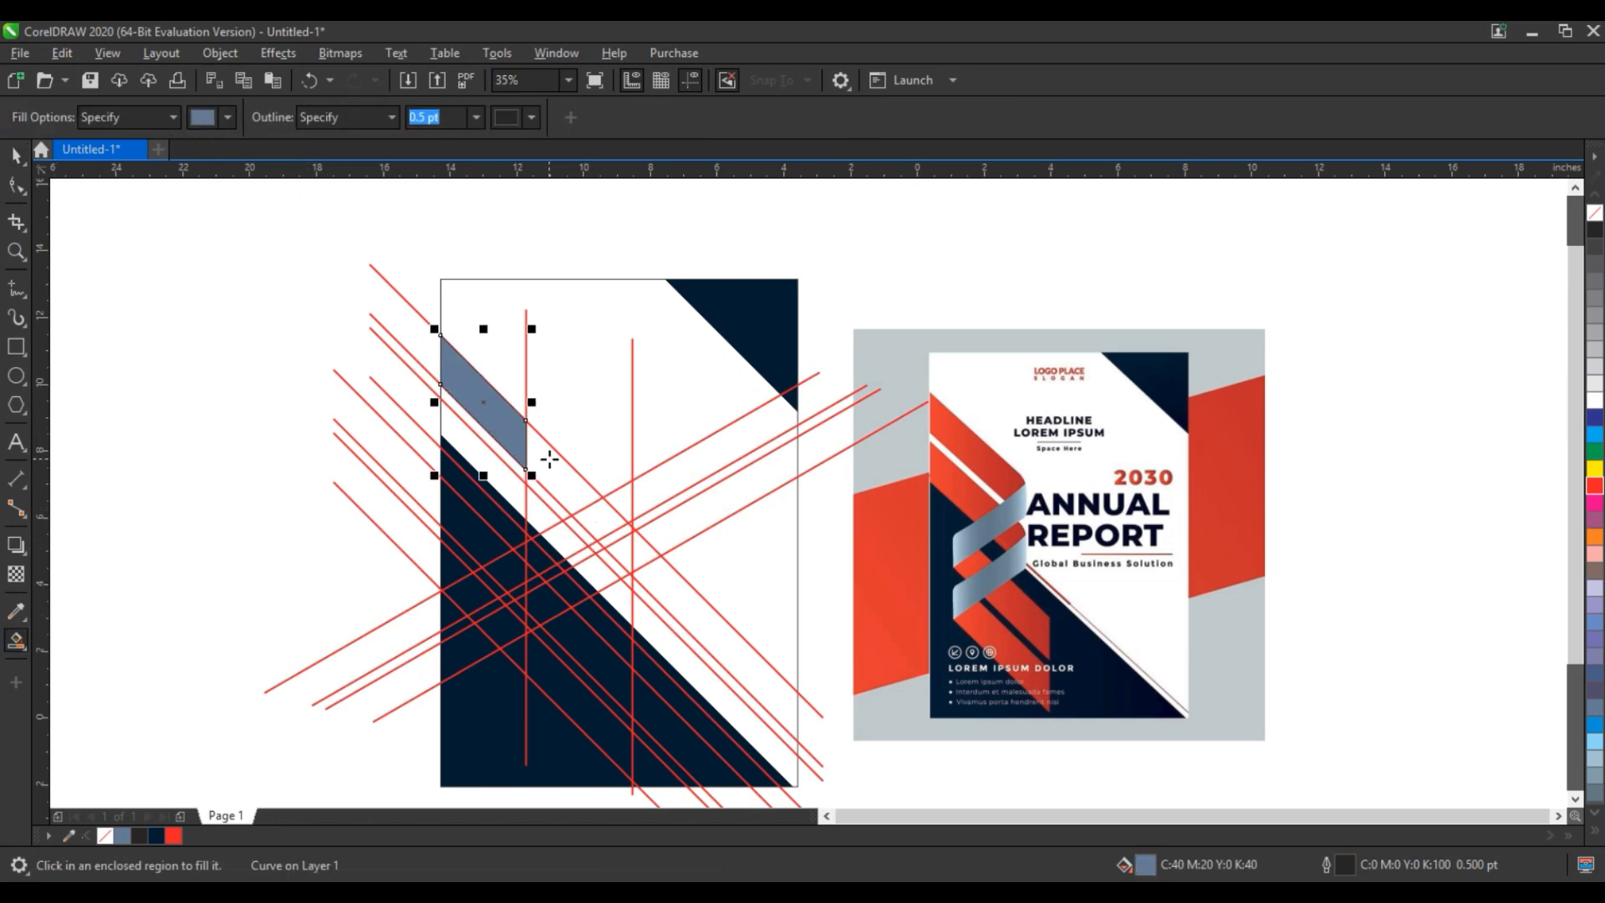
left_click(549, 459)
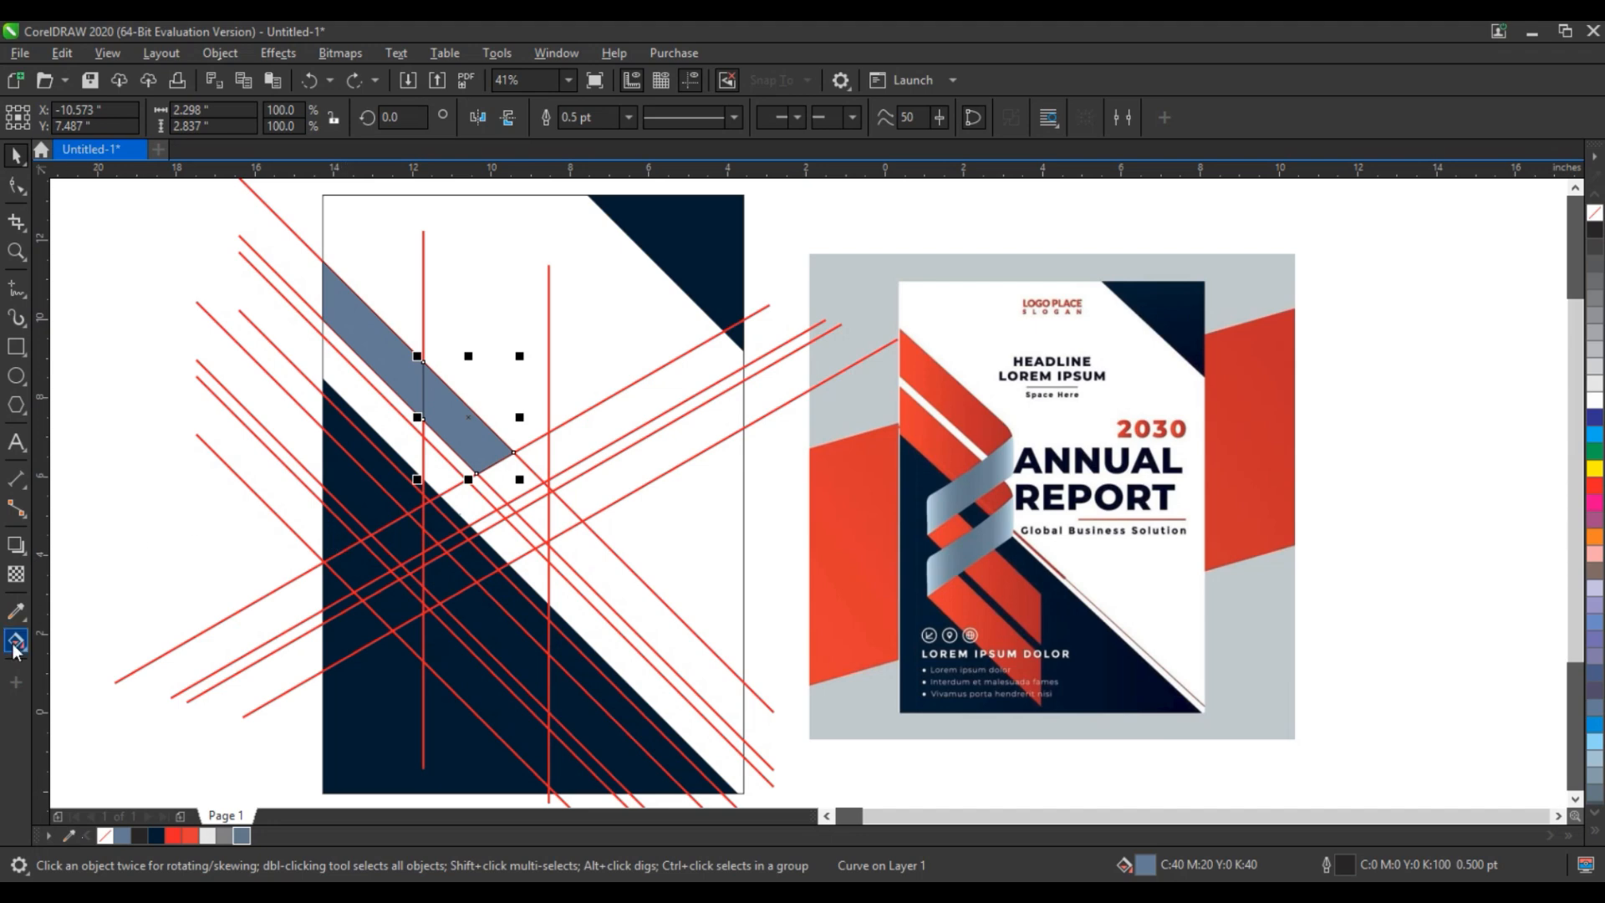
left_click(23, 648)
left_click(44, 664)
left_click(401, 450)
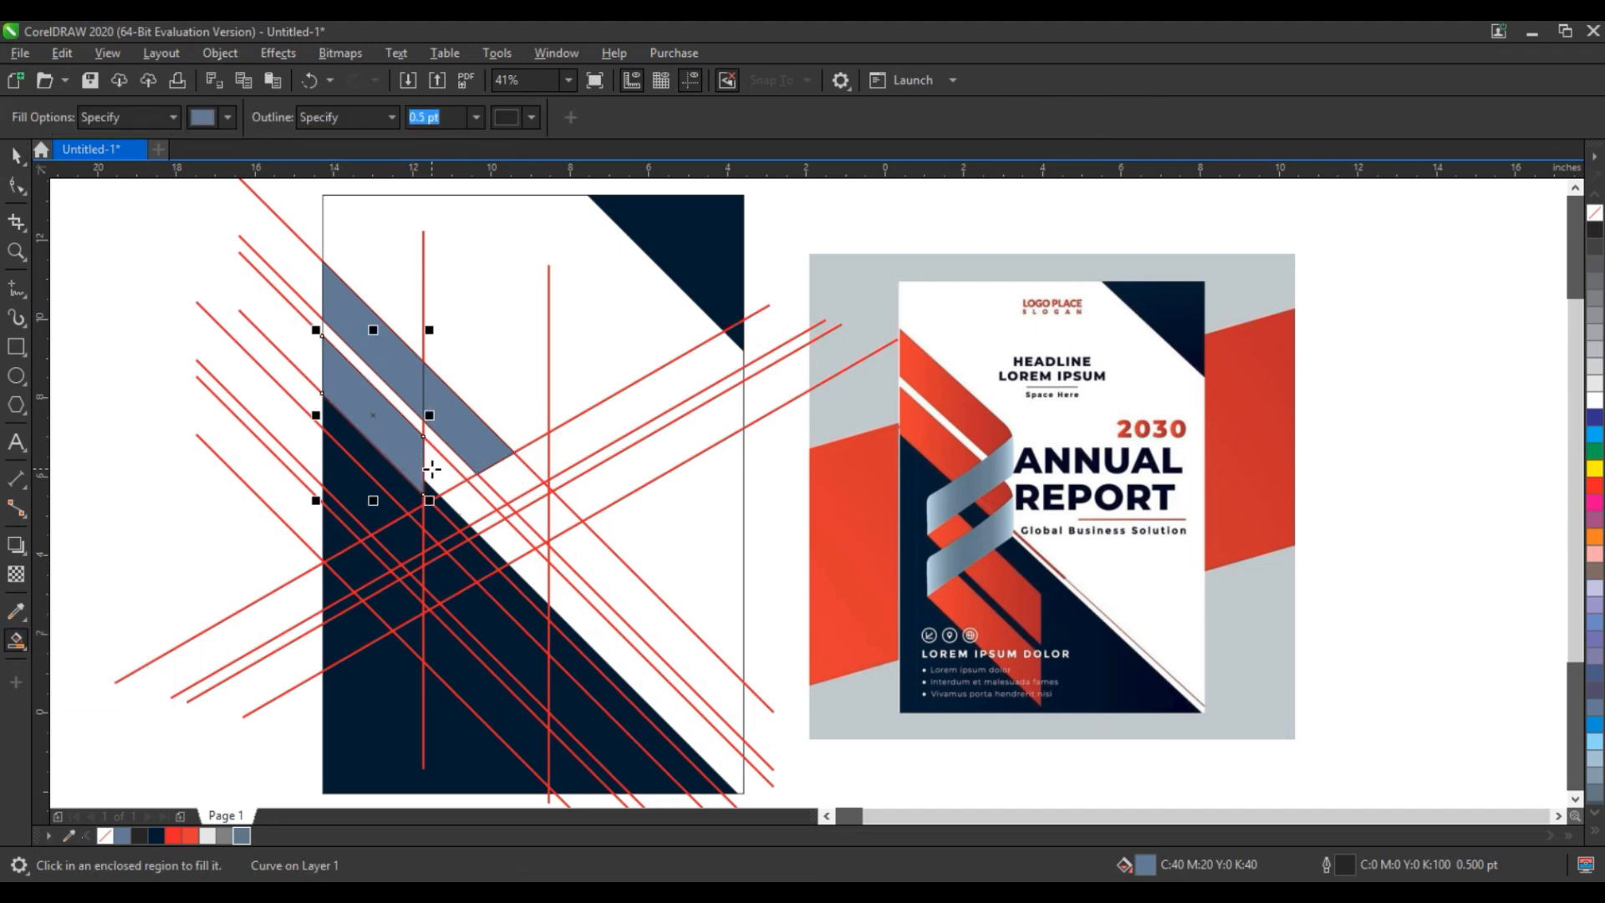
left_click(431, 470)
- Weld the filled segments of the two upper diagonal bands into one shape
left_click(16, 156)
left_click(383, 418, "shift")
left_click(391, 355, "shift")
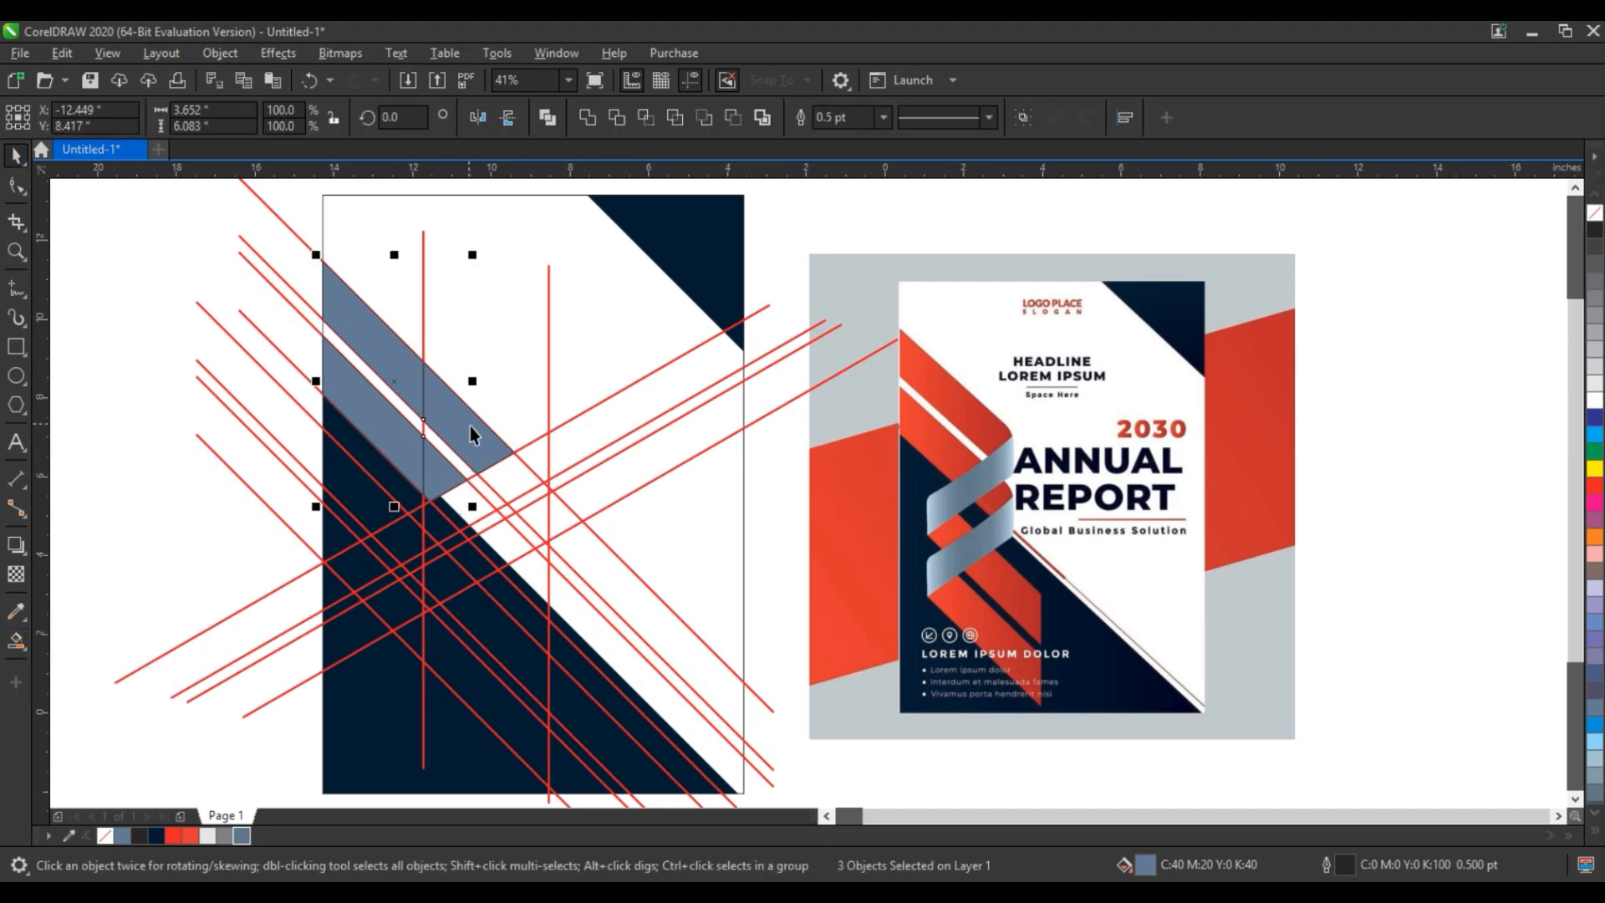
left_click(588, 117)
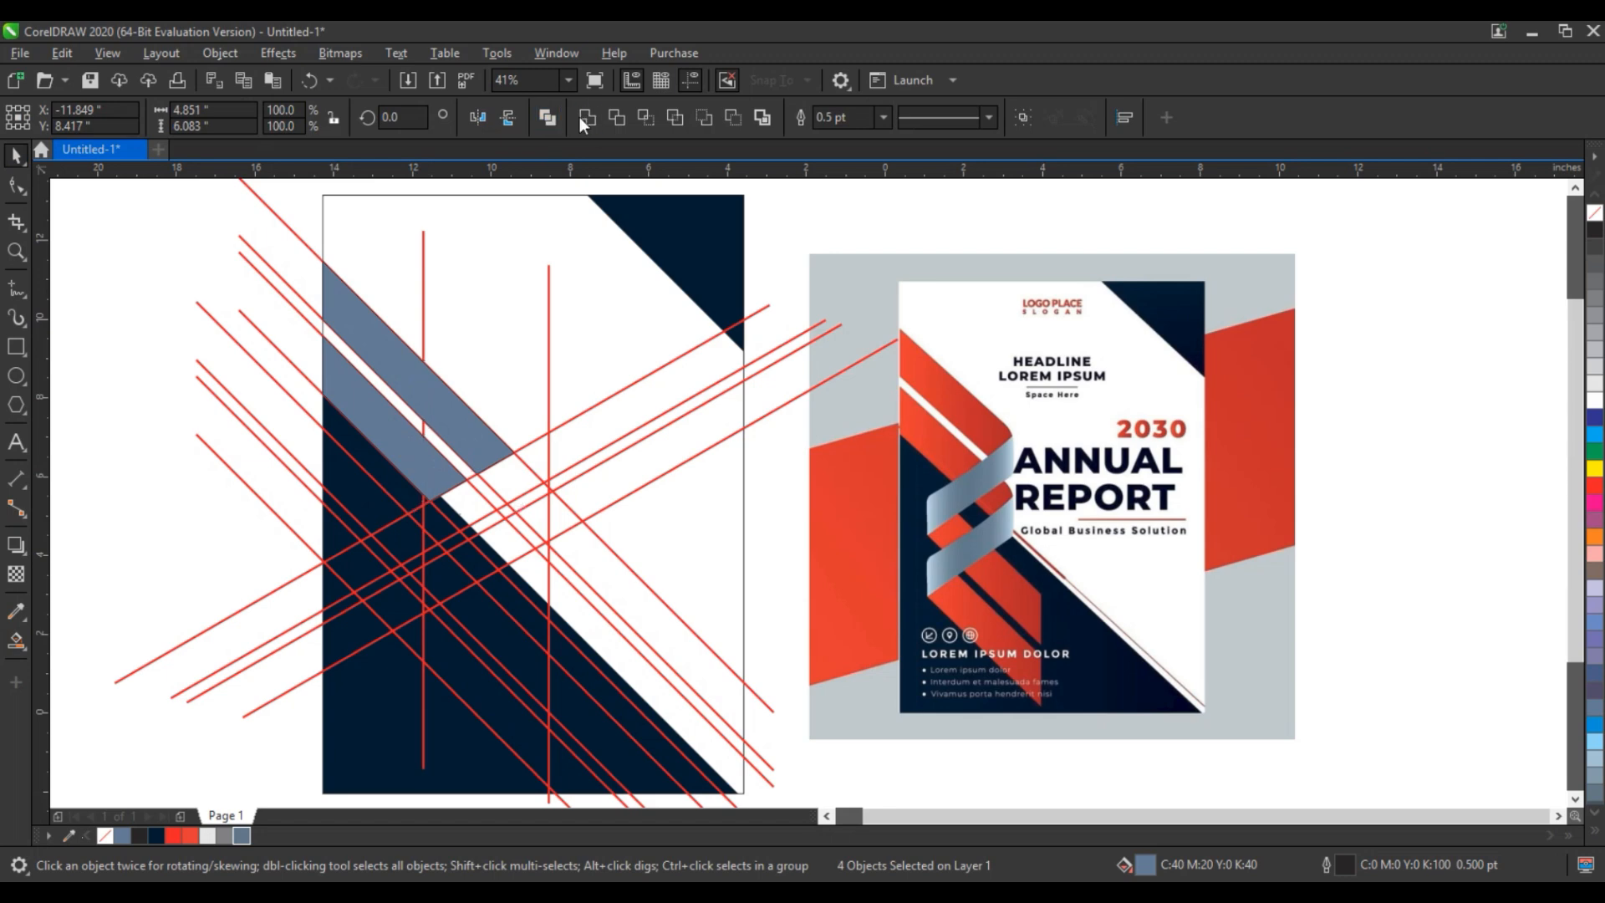
- Color the welded upper bands red and Smart Fill the lower bands and narrow strip segments between the rising lines
left_click(182, 834)
left_click(16, 640)
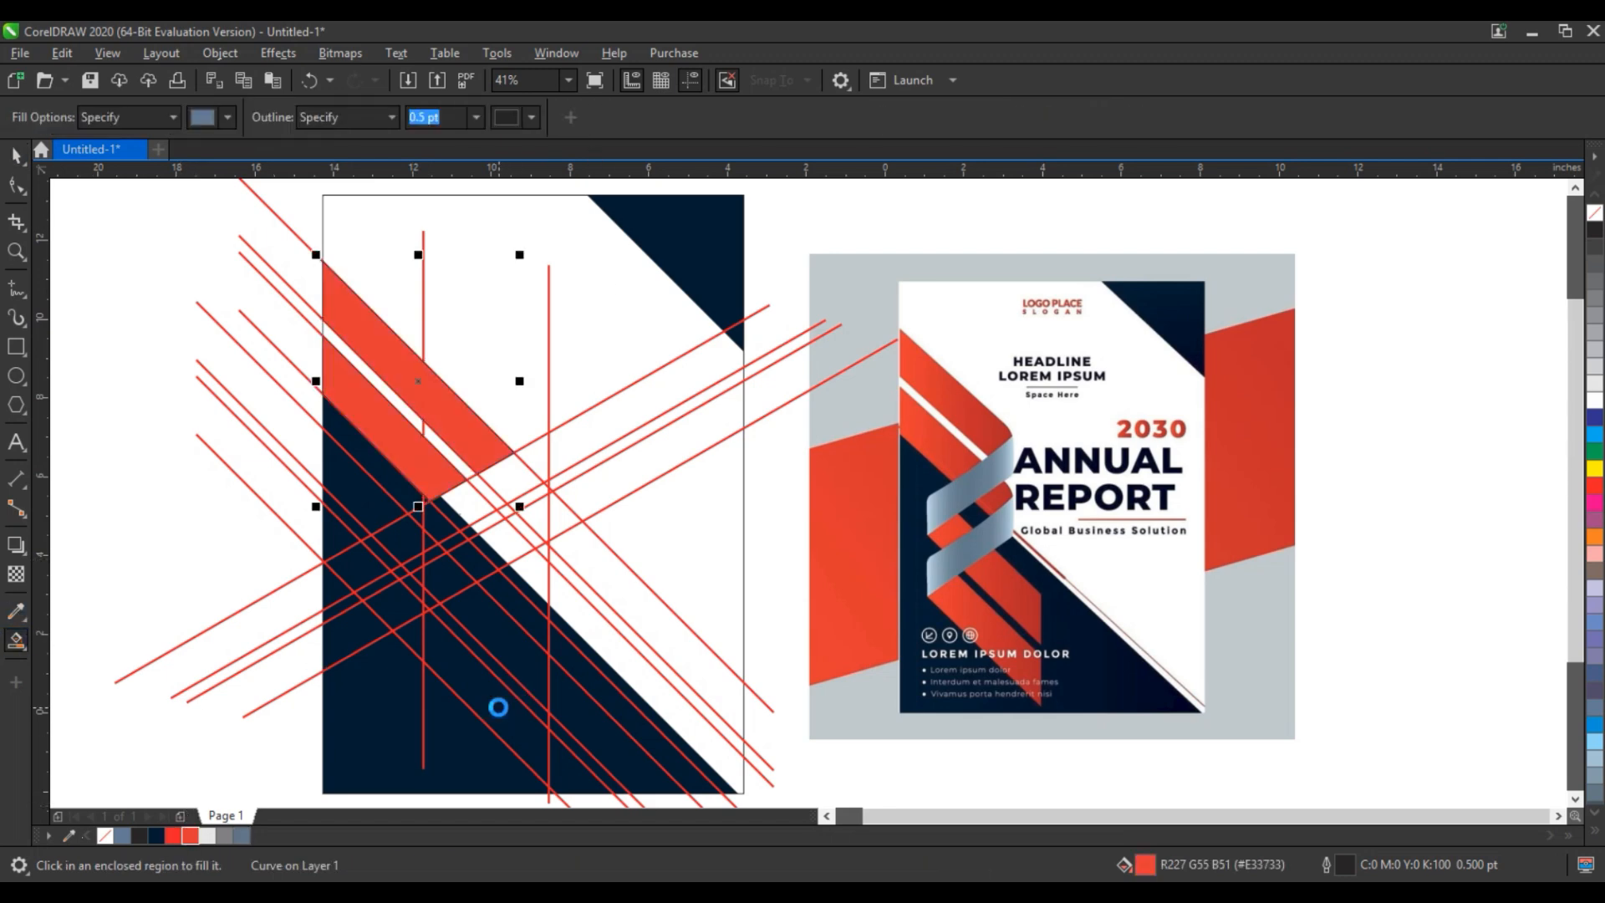
left_click(499, 708)
left_click(472, 606)
left_click(431, 558)
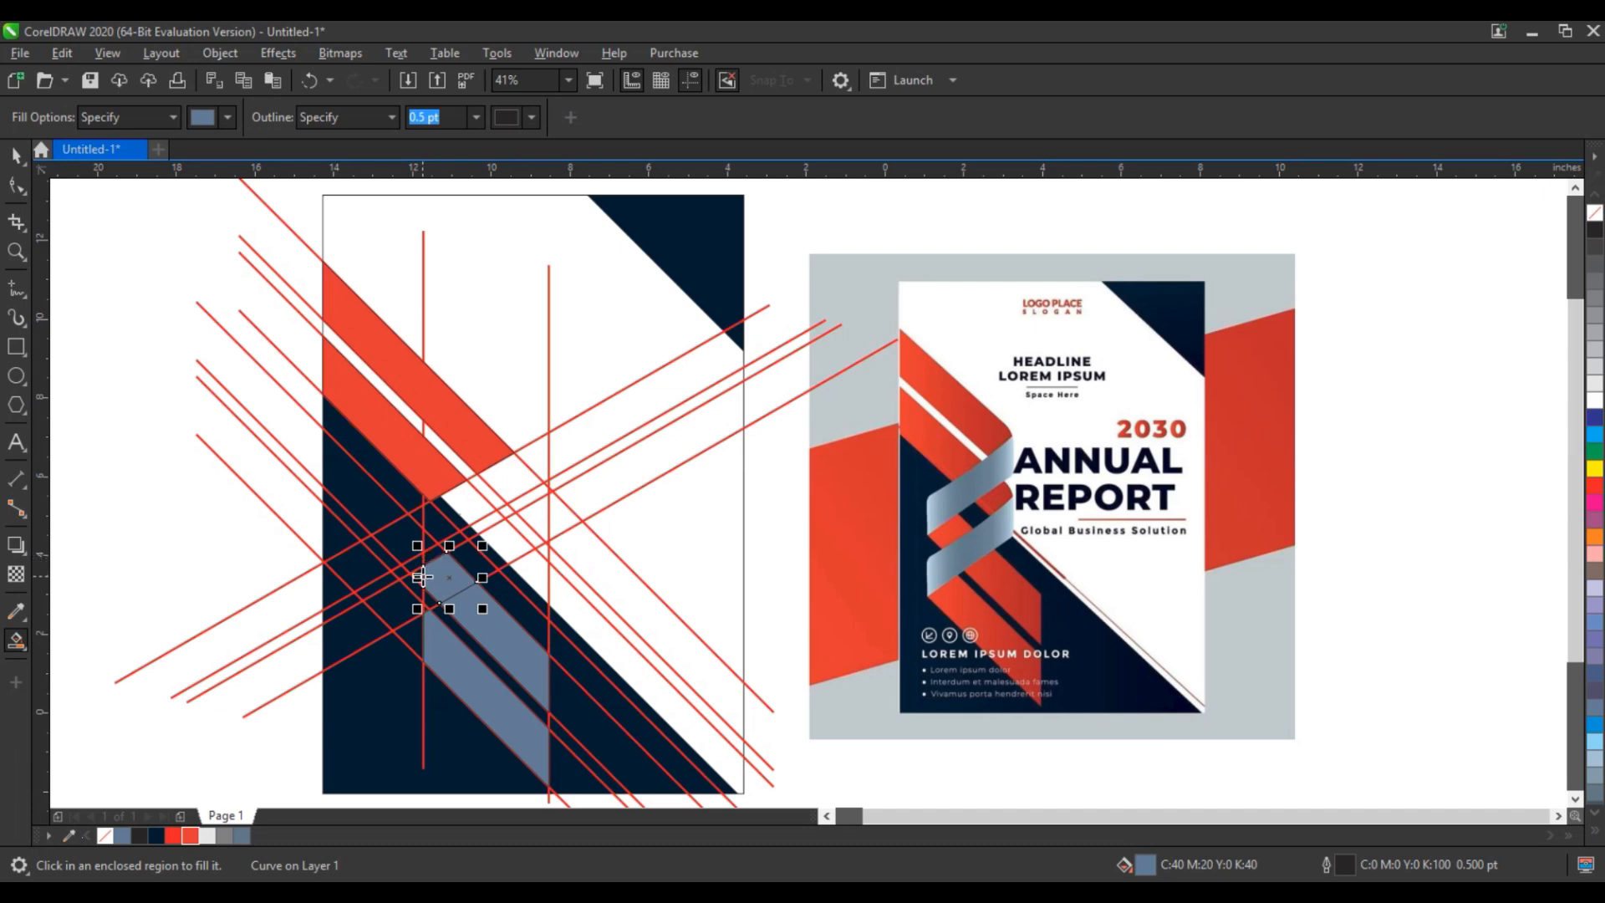
key("ctrl+z")
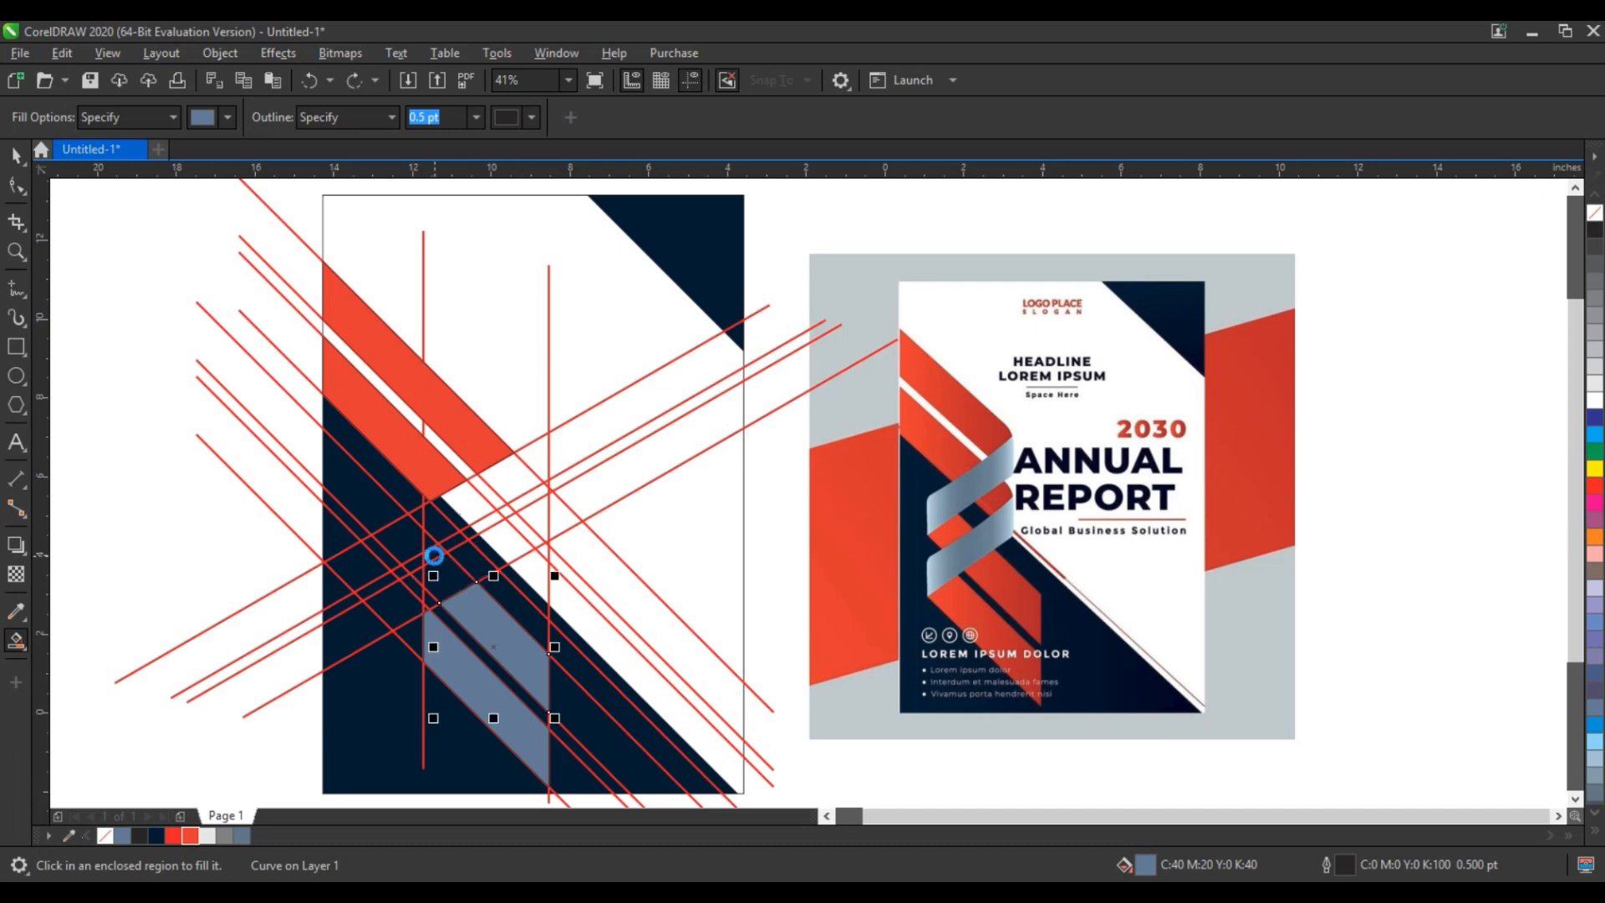
left_click(424, 557)
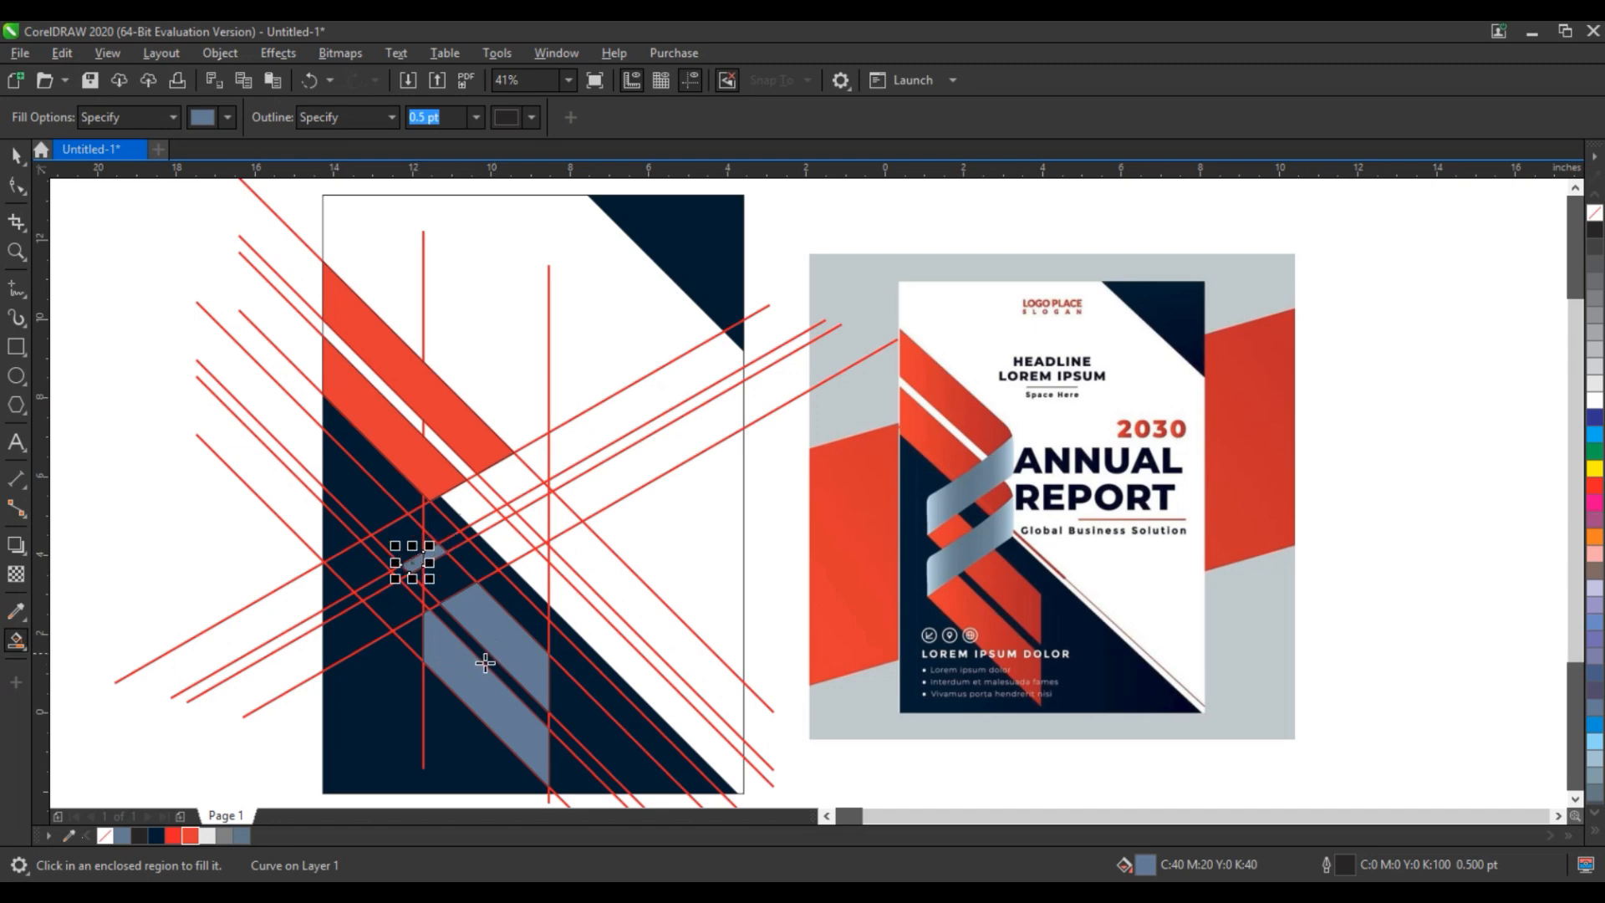
left_click(410, 637)
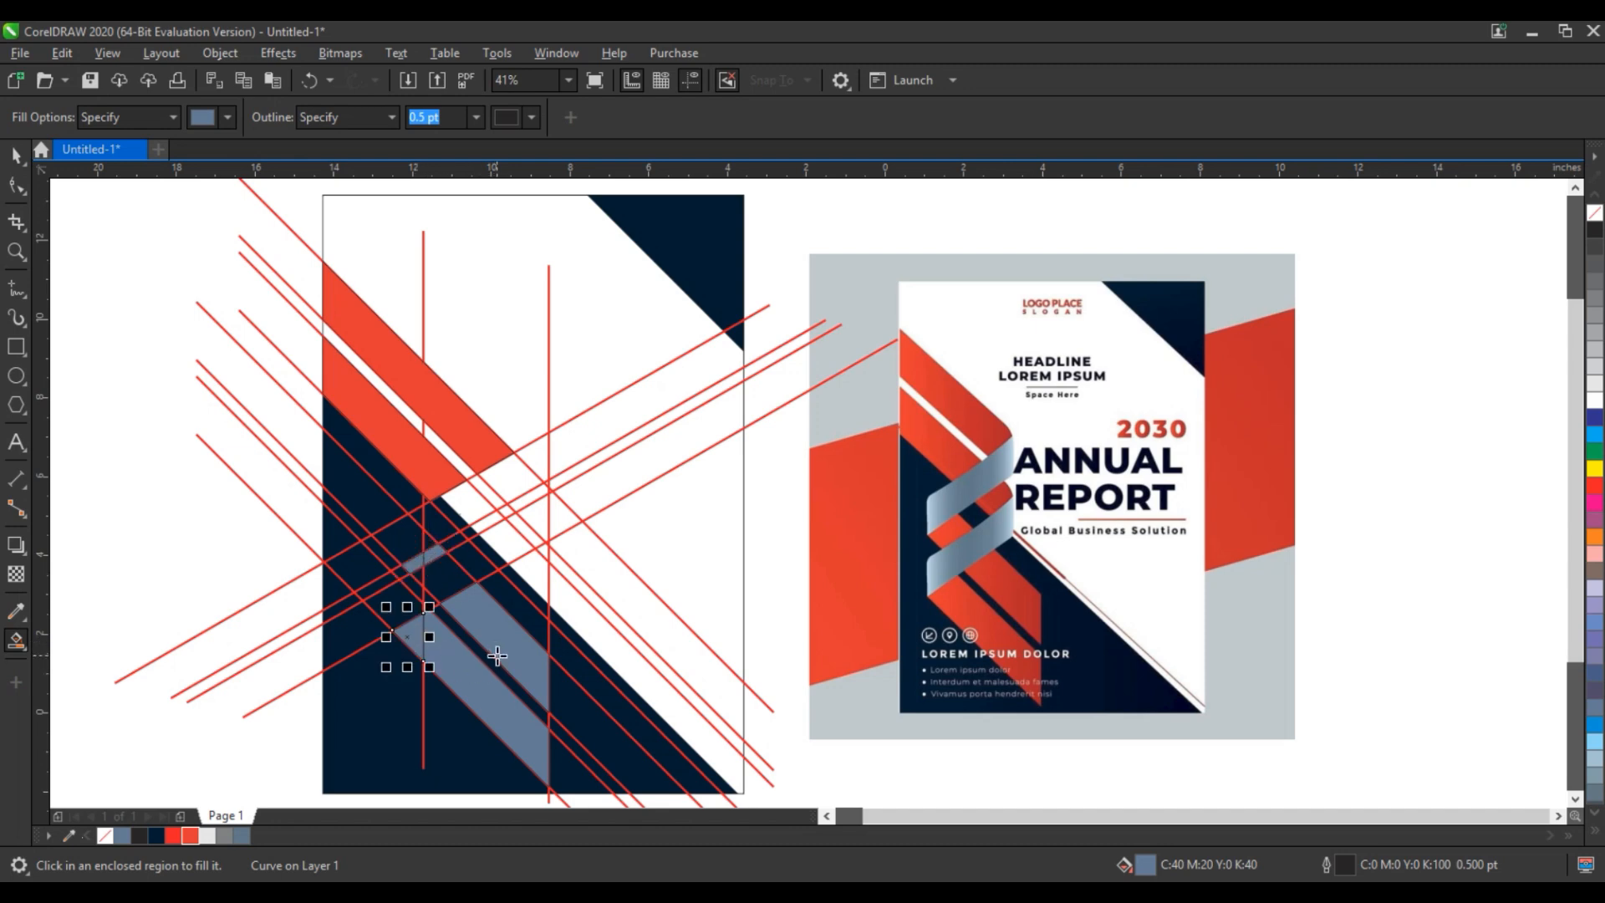
left_click(484, 523)
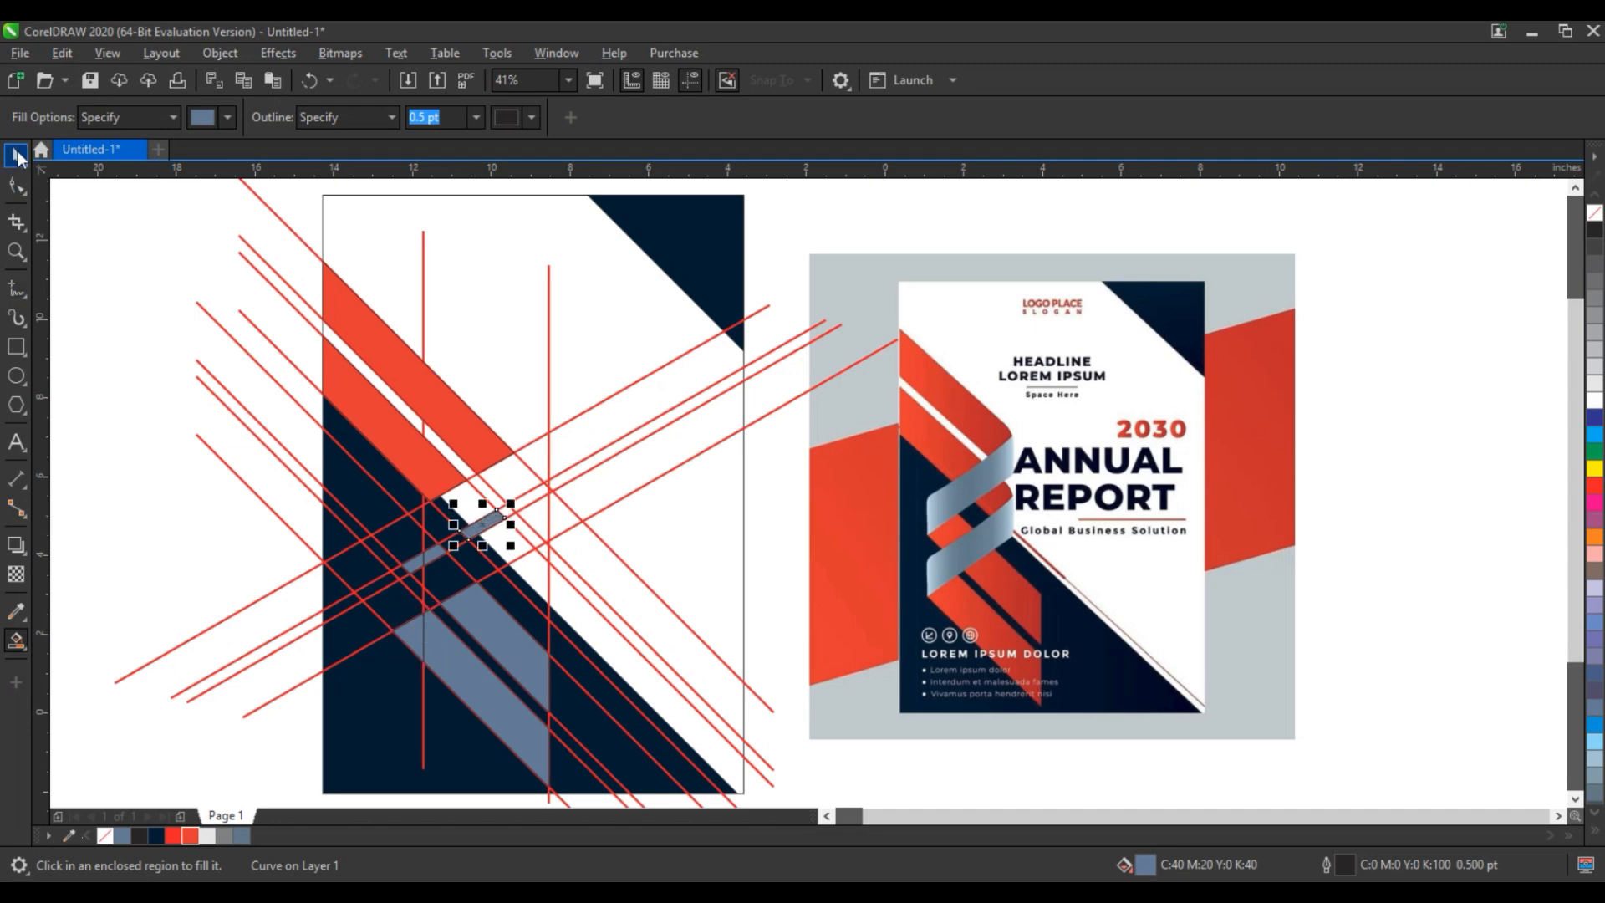
- Weld the filled lower band and narrow strip segments into one shape and color it red
left_click(16, 157)
left_click(437, 553, "shift")
left_click(415, 566, "shift")
left_click(472, 625, "shift")
left_click(417, 638, "shift")
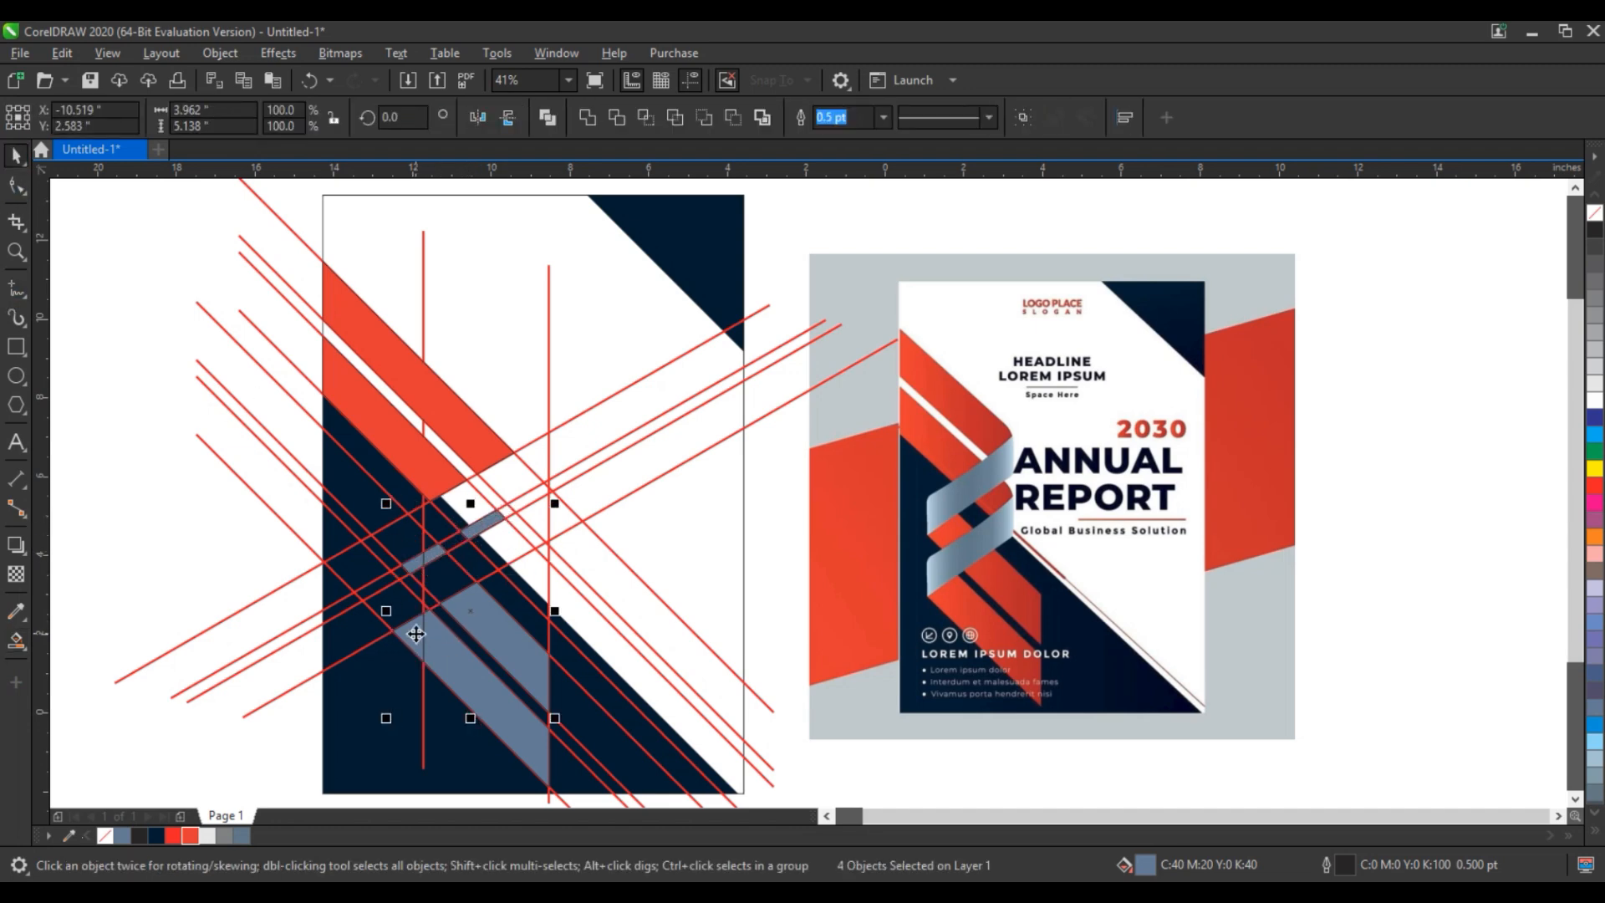
left_click(456, 665, "shift")
left_click(588, 118)
left_click(199, 831)
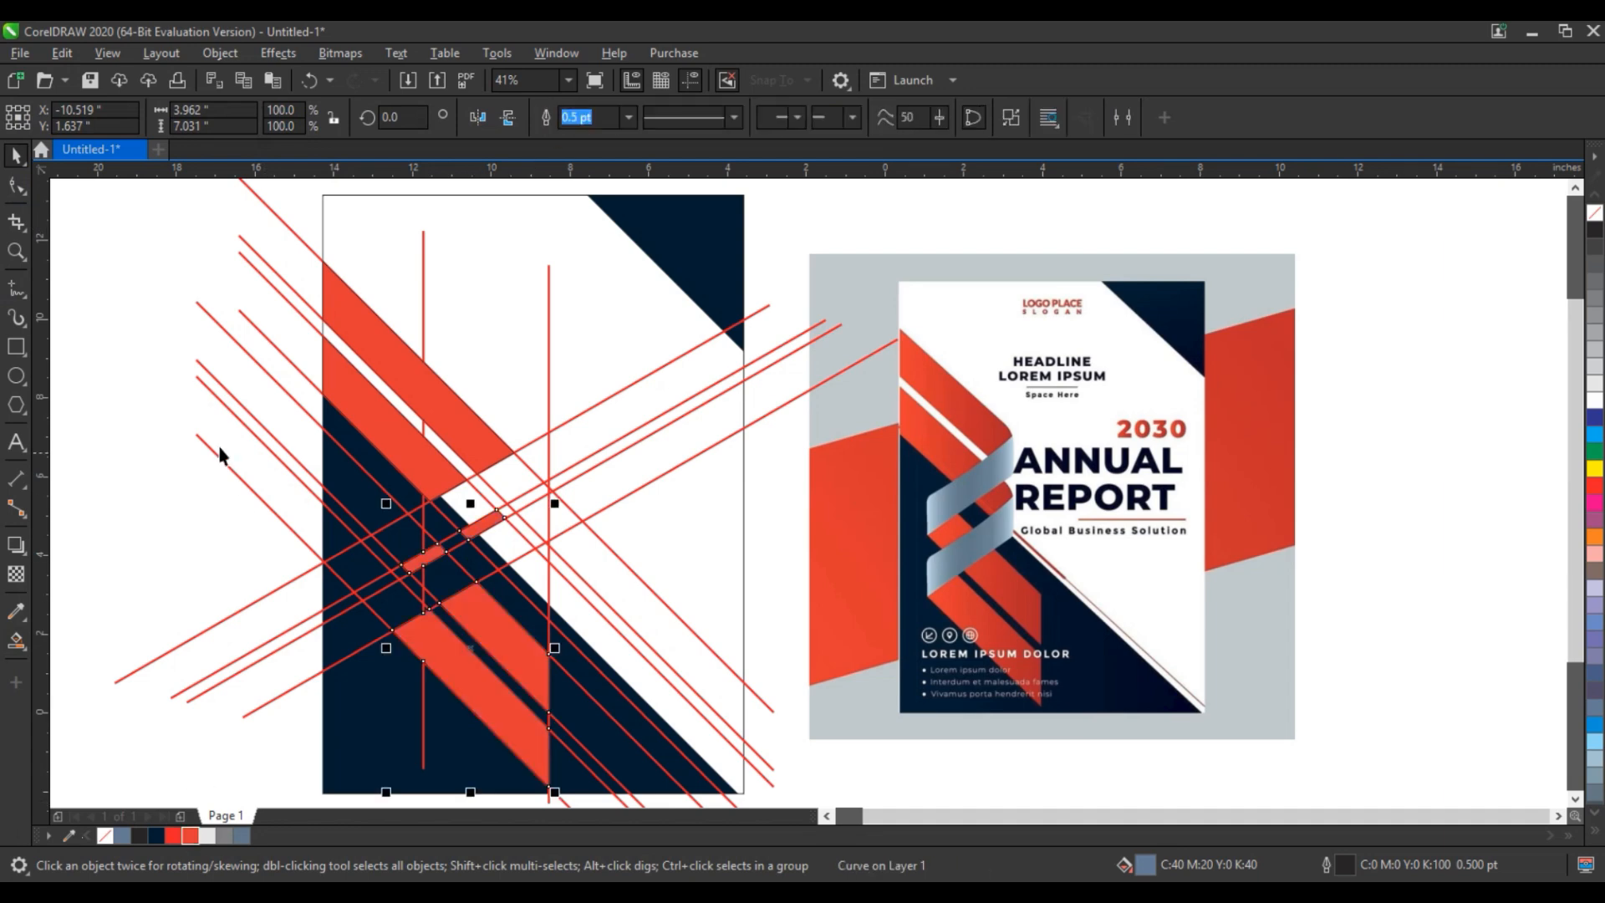
left_click(177, 426)
- Draw a steep straight line about 2.5 inches long from the upper band's outer corner down past the narrow red strip
double_click(16, 251)
left_click_drag(378, 359, 824, 620)
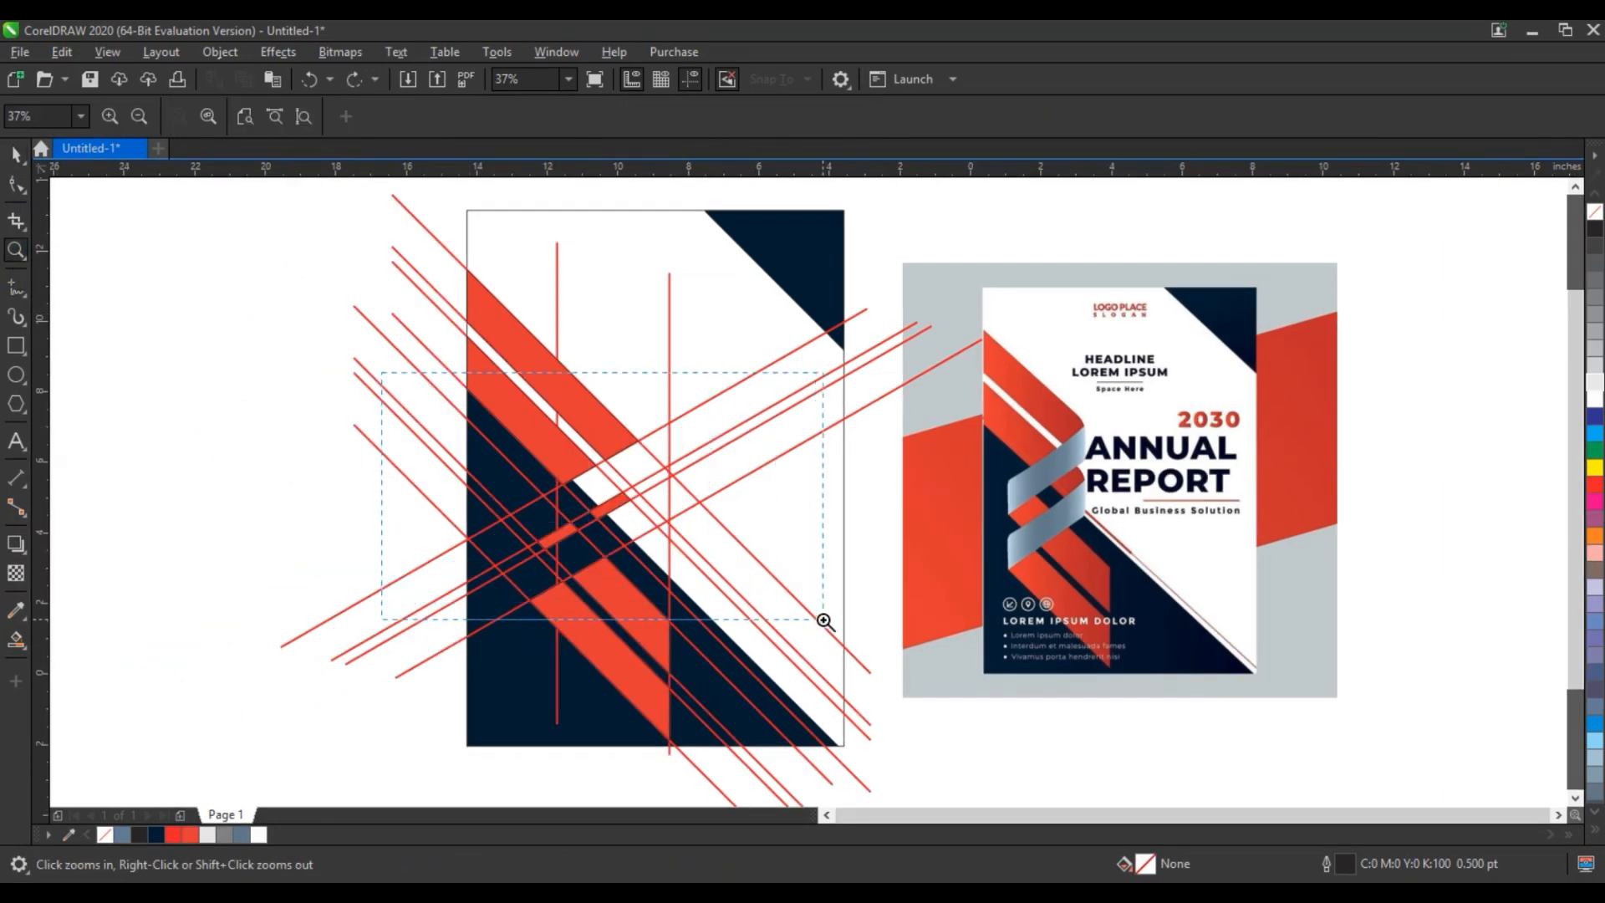
left_click(16, 286)
left_click(902, 326)
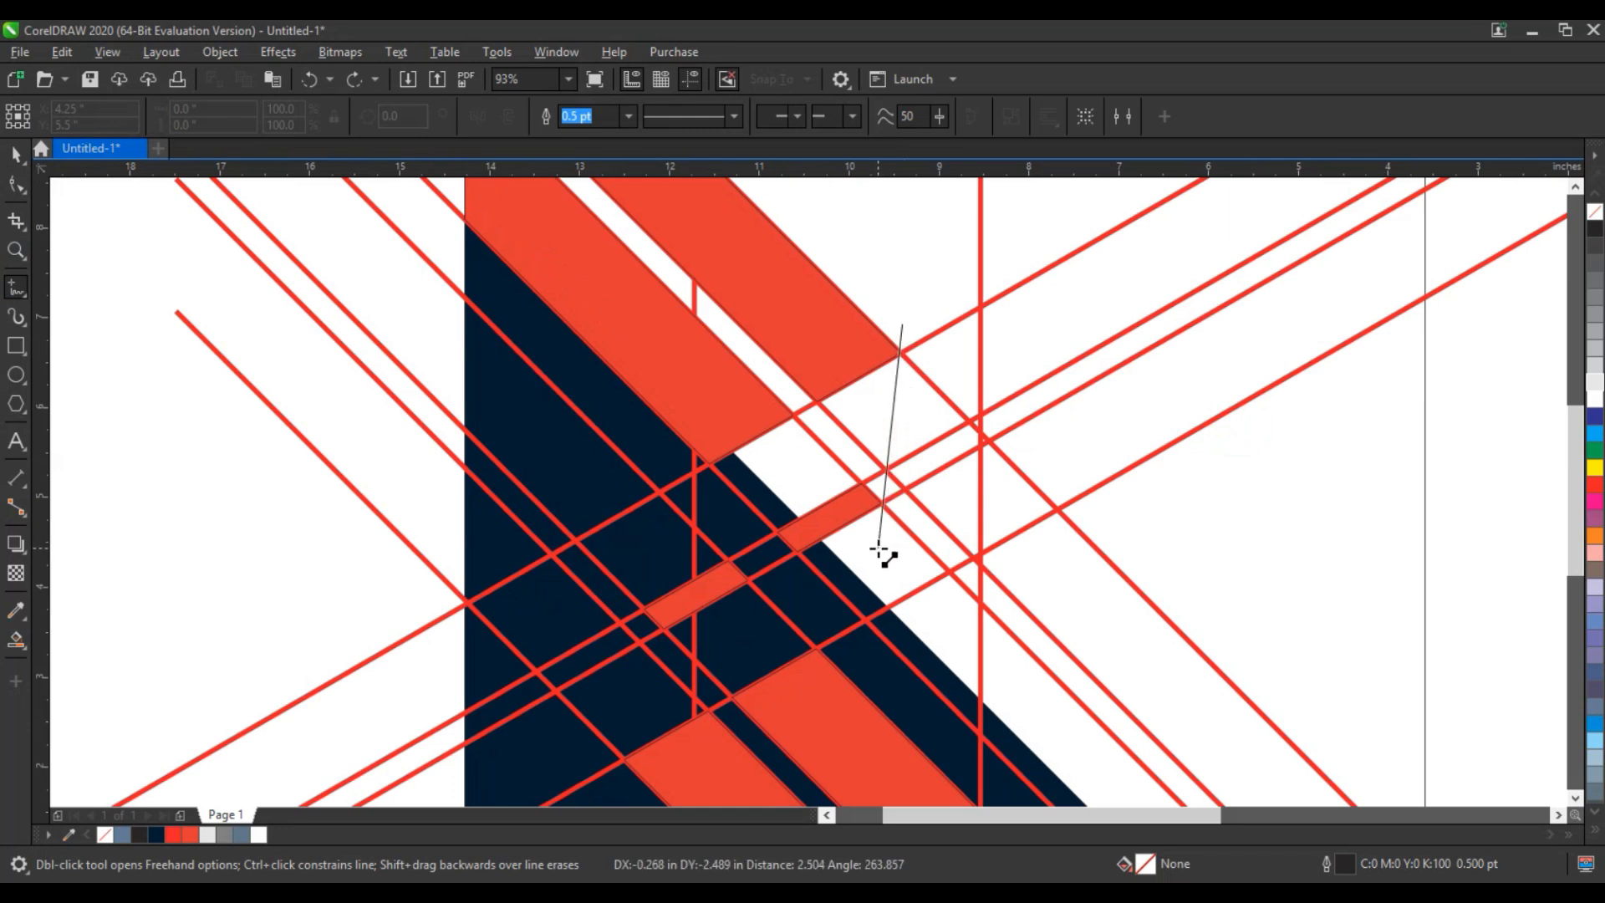
left_click(879, 549)
key("space")
key("shift+F2")
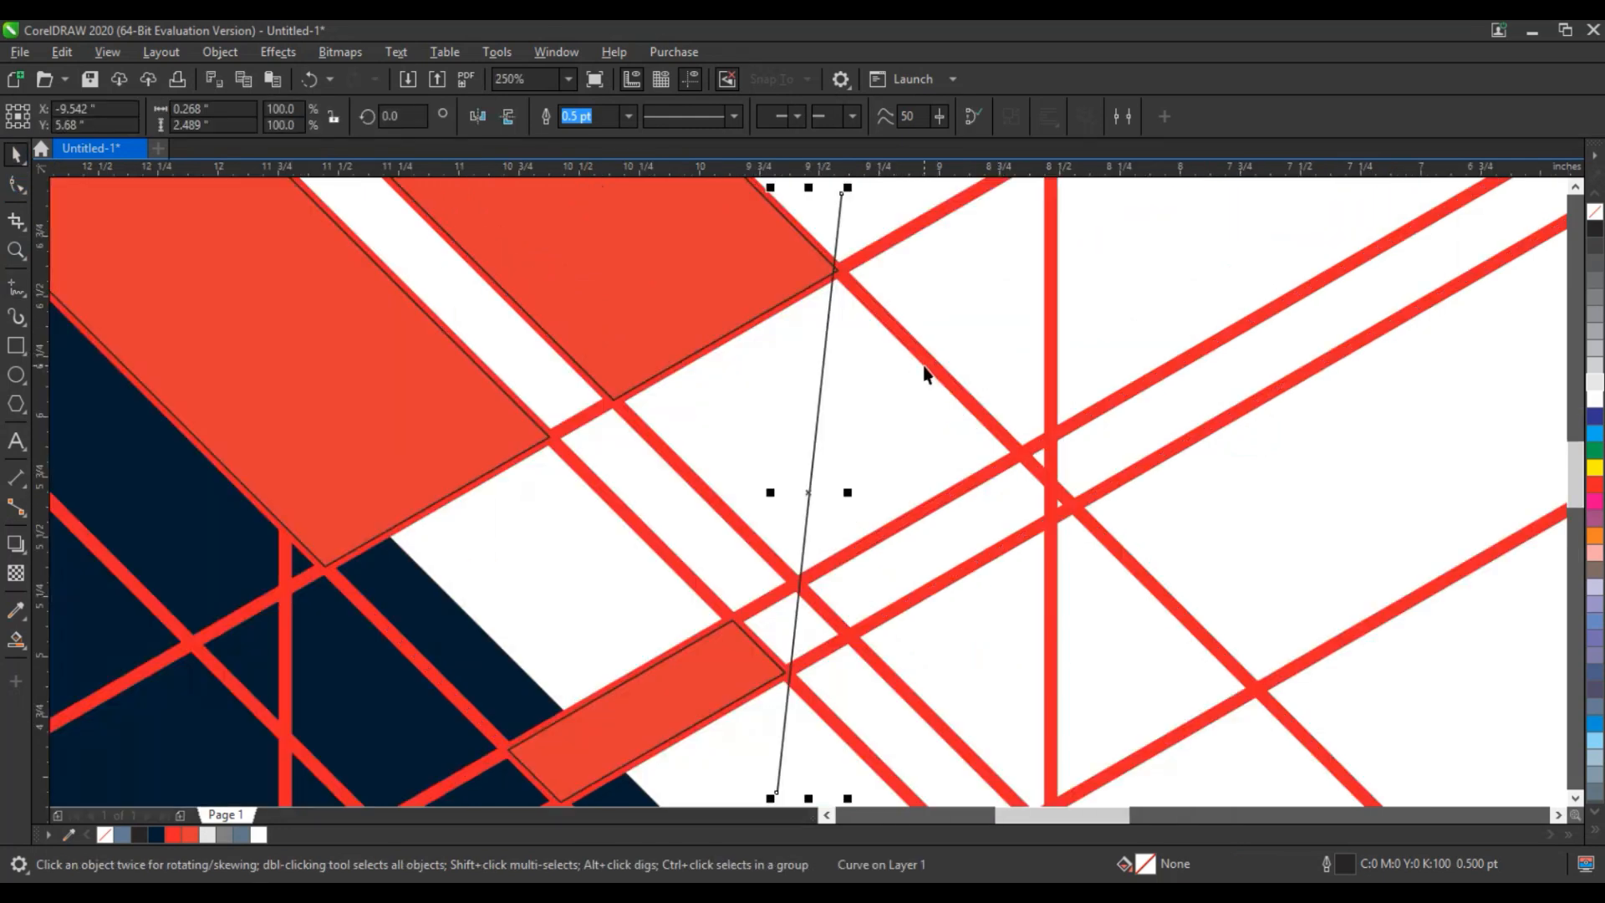
- Adjust the steep line's end nodes to pass through the red corners, and place a yellow-outlined copy at the opposite fold
left_click(10, 186)
left_click_drag(839, 188, 845, 192)
left_click(777, 791)
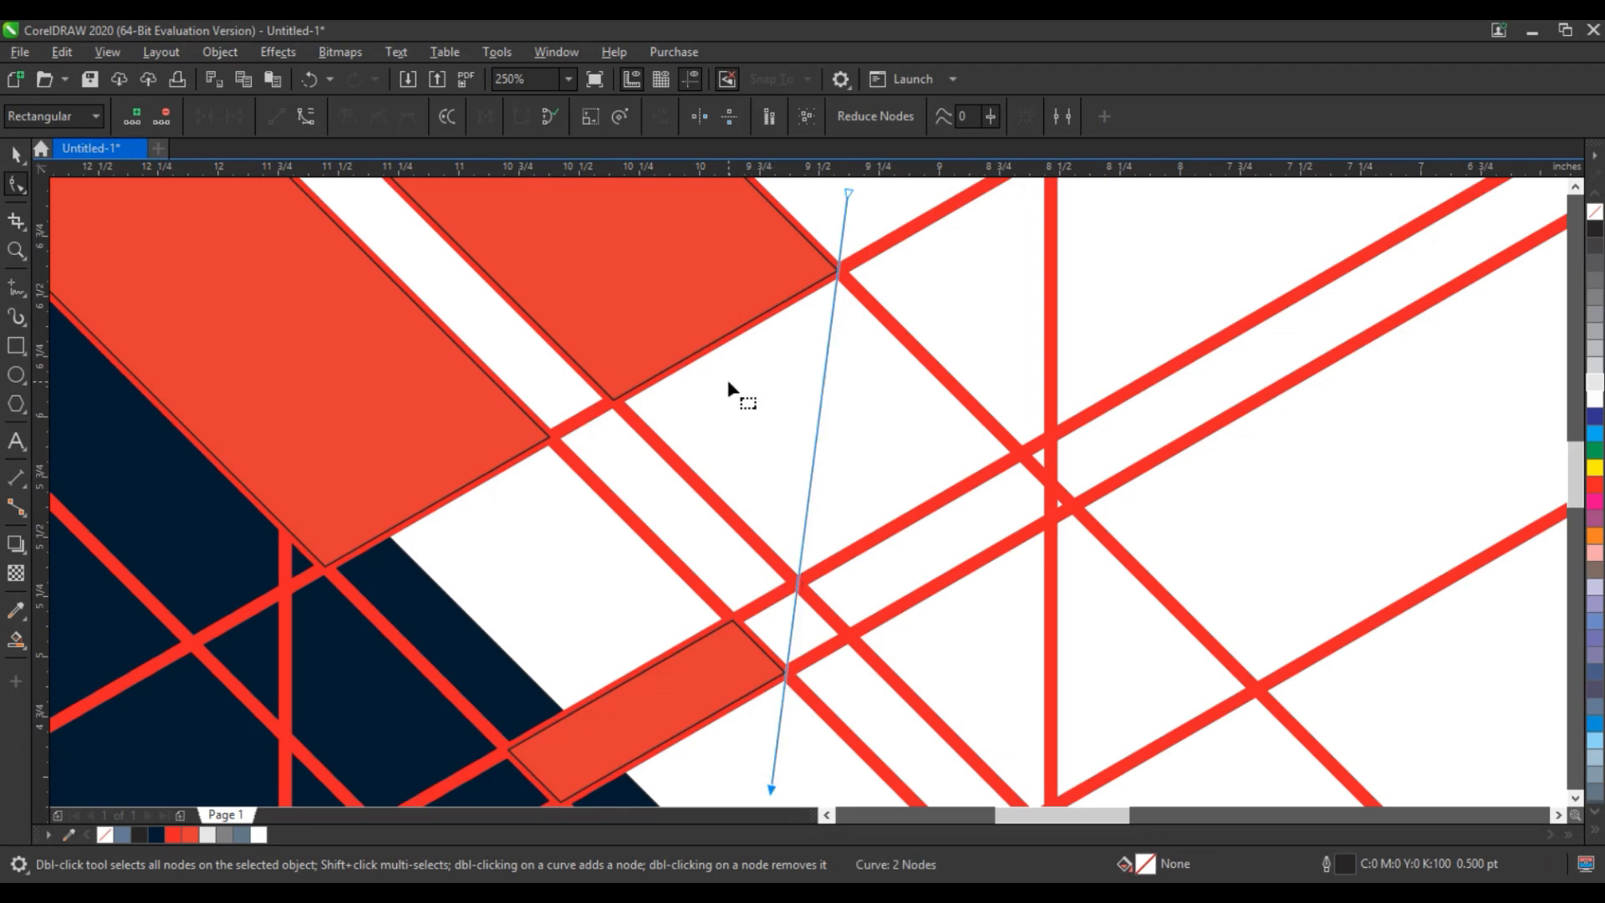
scroll(746, 396, "down", 4)
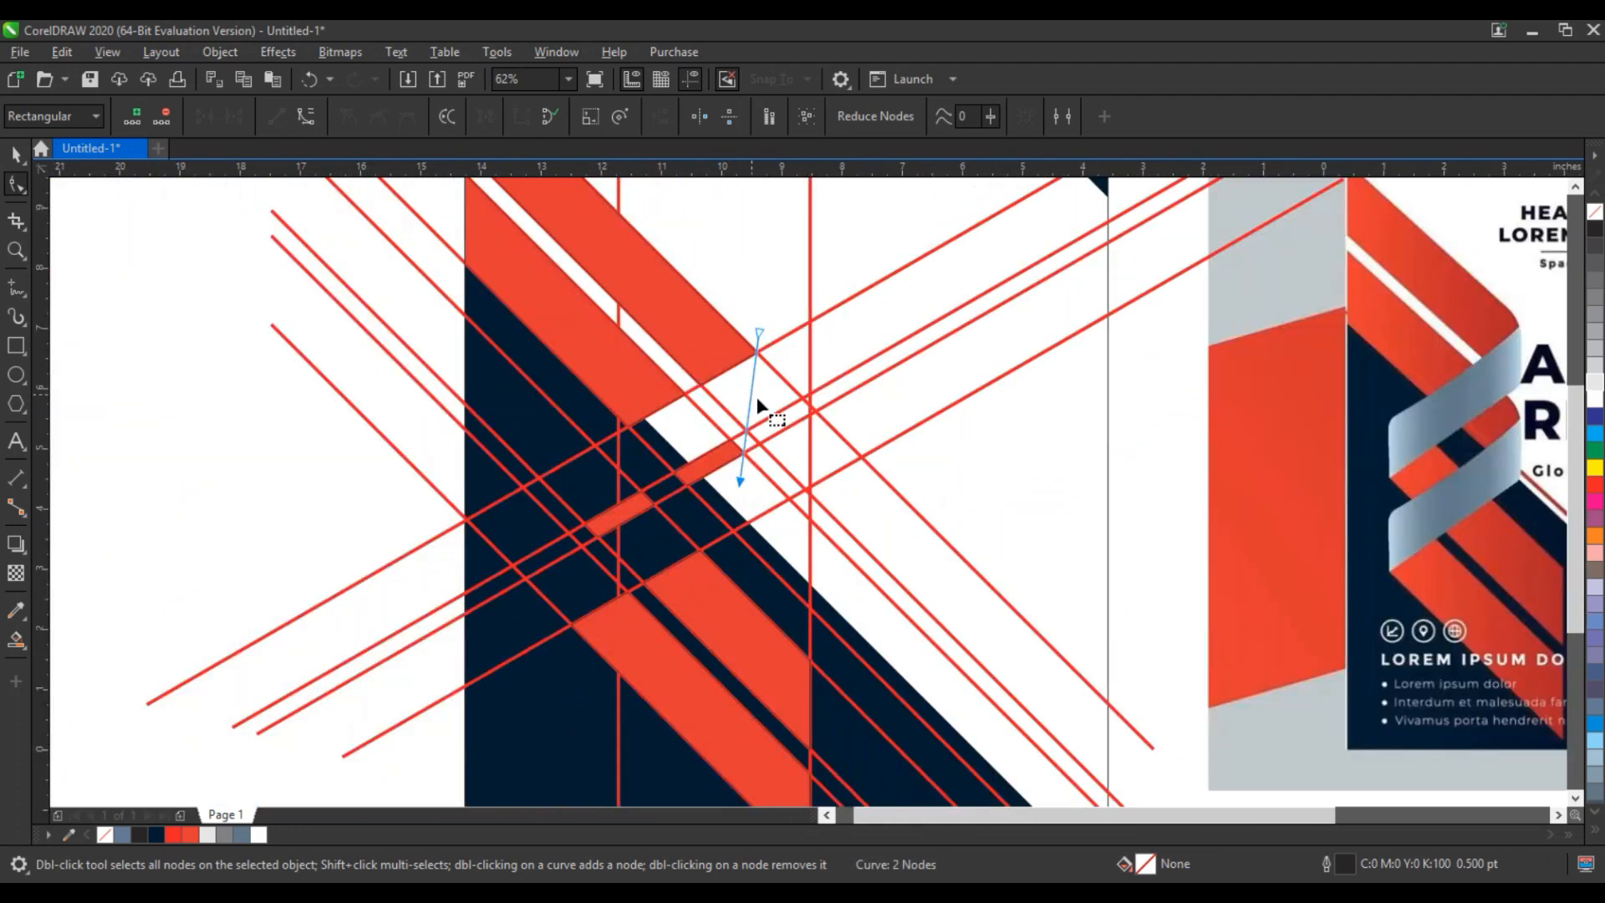
left_click(15, 155)
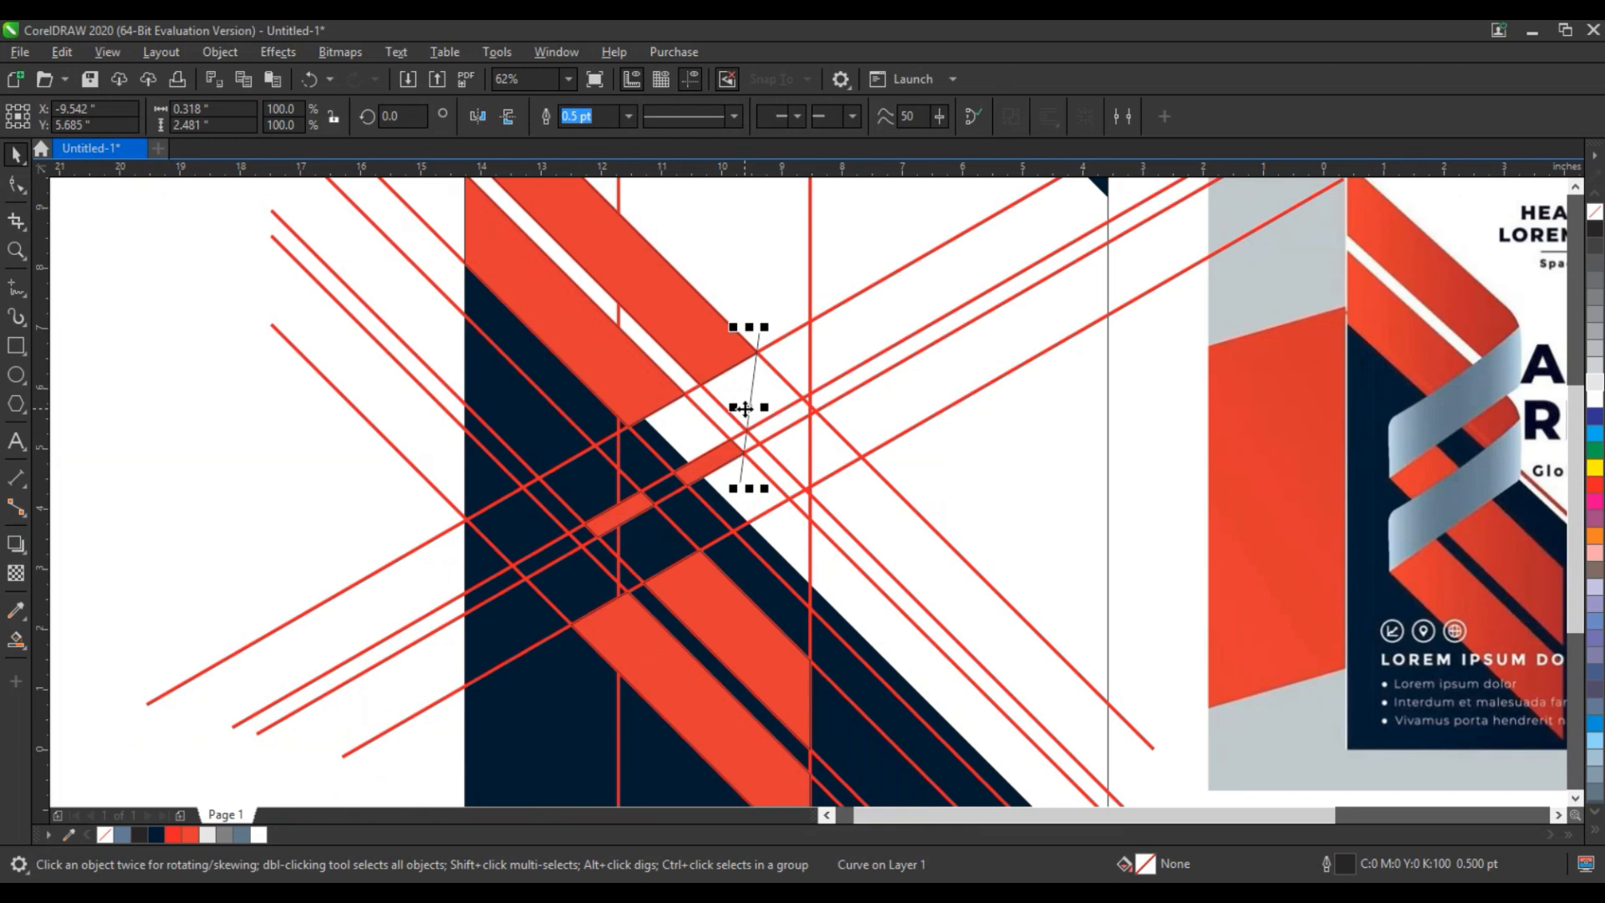
left_click_drag(745, 408, 590, 468)
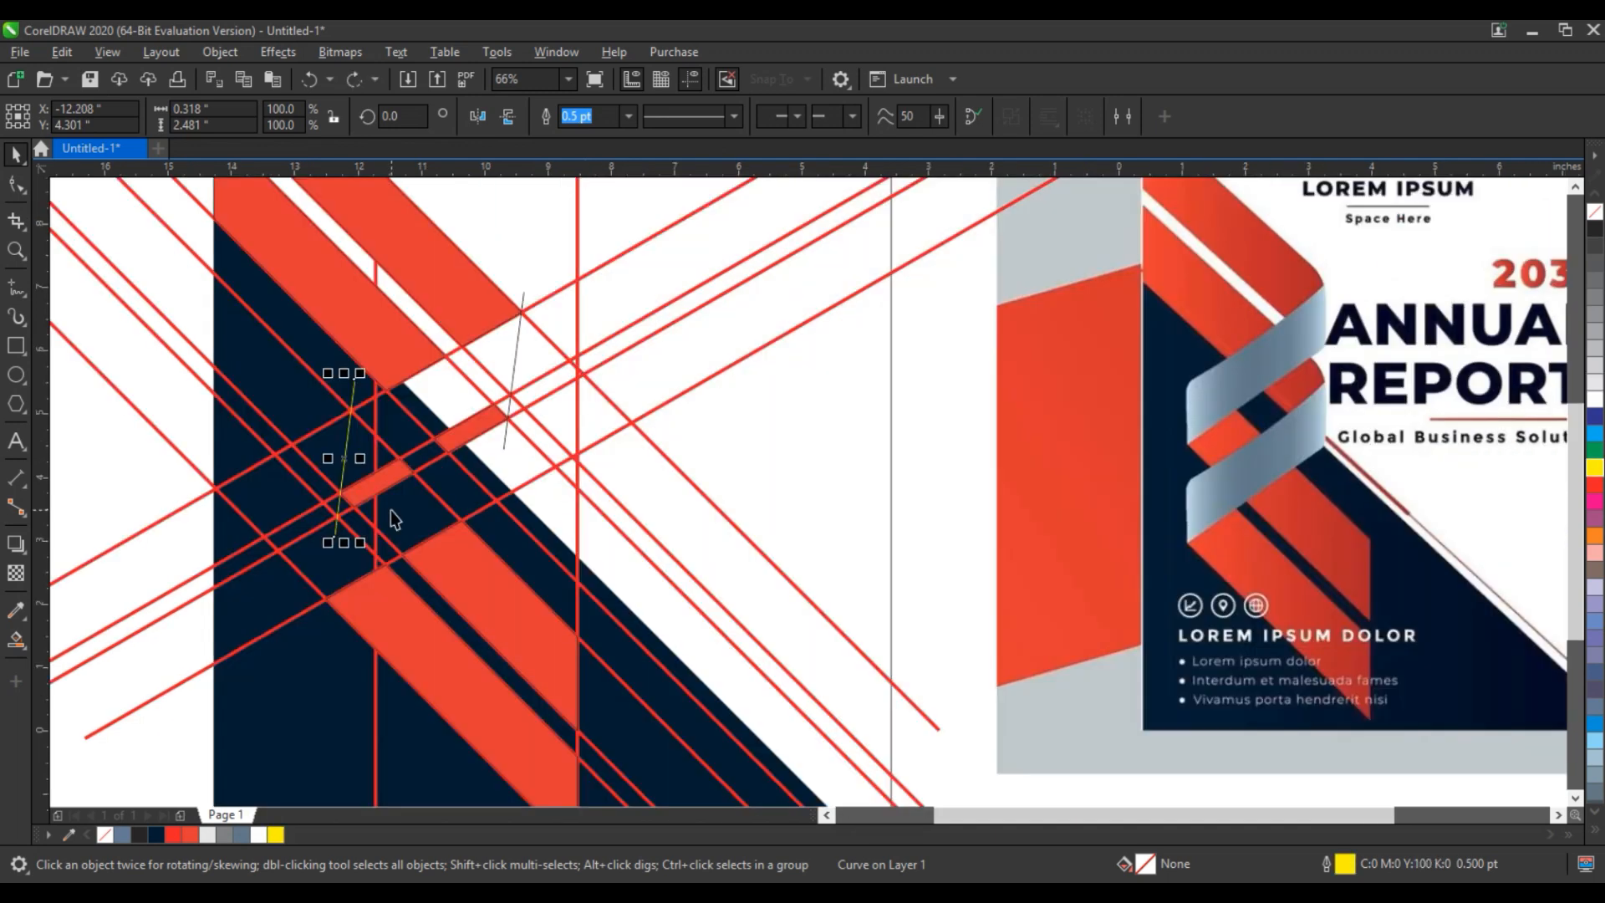
- Smart Fill all segments of the upper rising band between the two steep lines in grey-blue
left_click(17, 642)
left_click(357, 456)
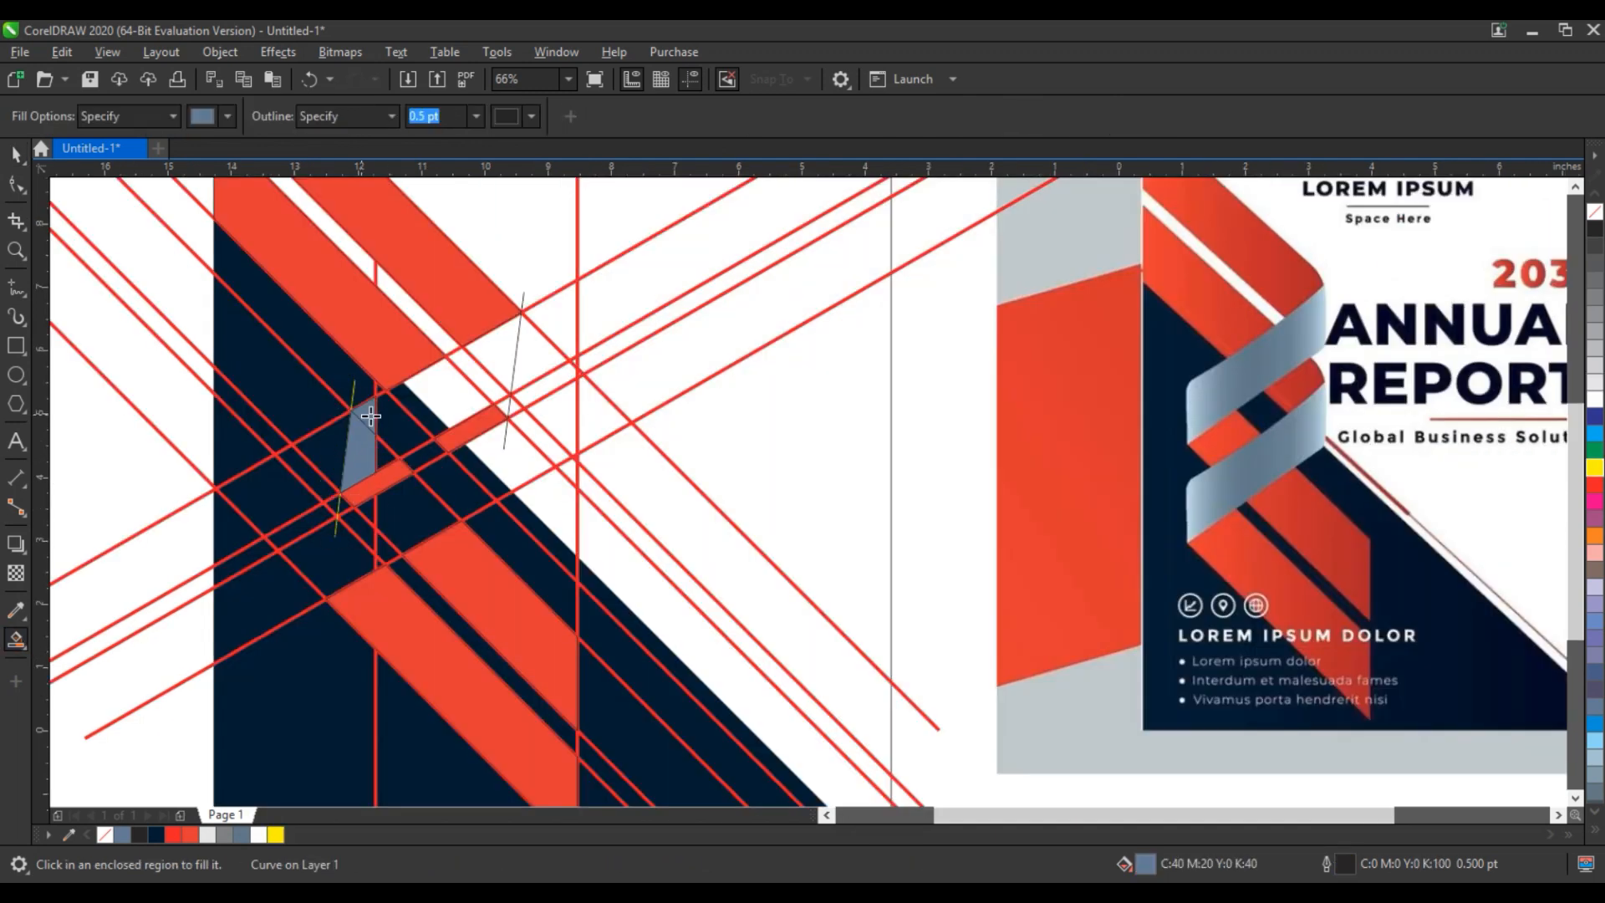
left_click(374, 451)
left_click(419, 399)
left_click(484, 385)
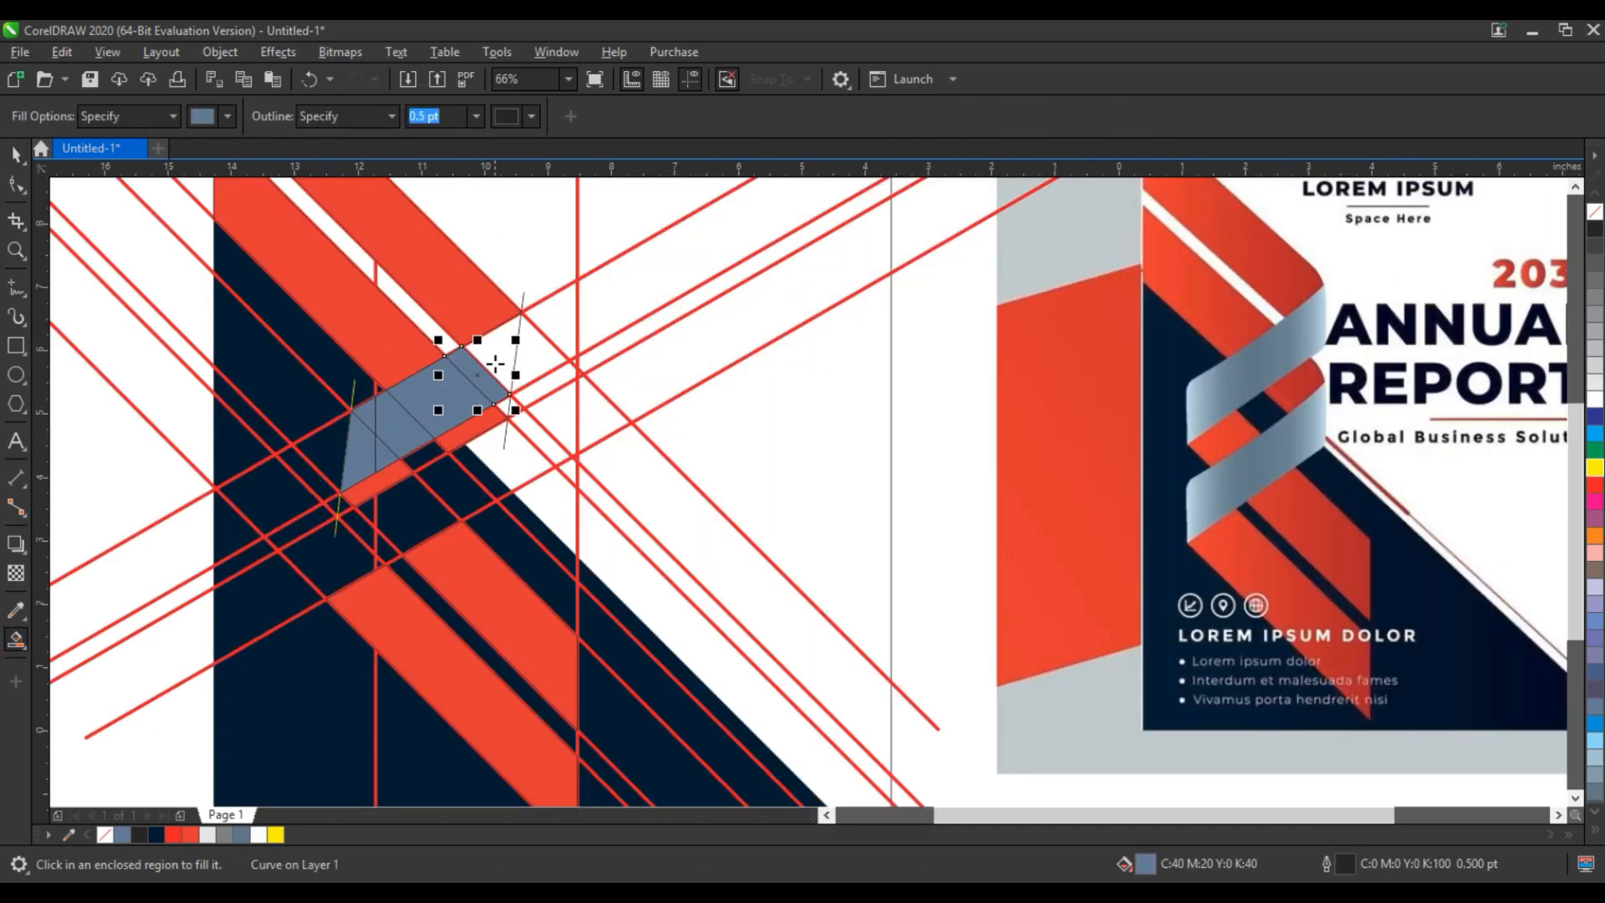
left_click(517, 386)
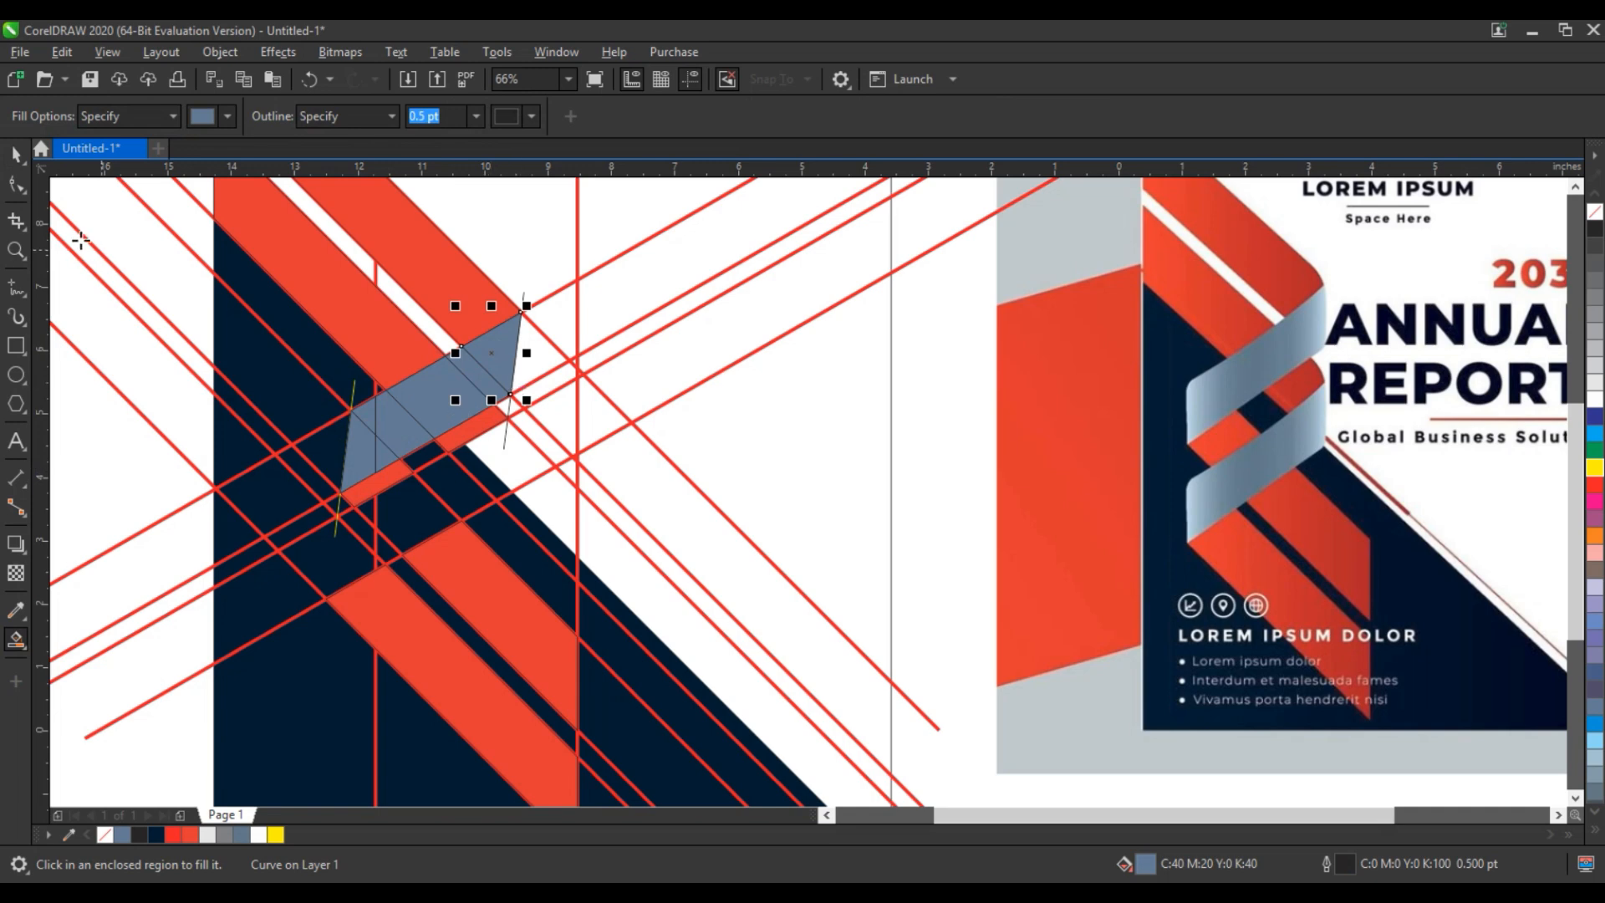
- Weld the seven grey-blue segments of the upper rising band into one ribbon piece
left_click(17, 155)
left_click(488, 381, "shift")
left_click(441, 403, "shift")
left_click(408, 422, "shift")
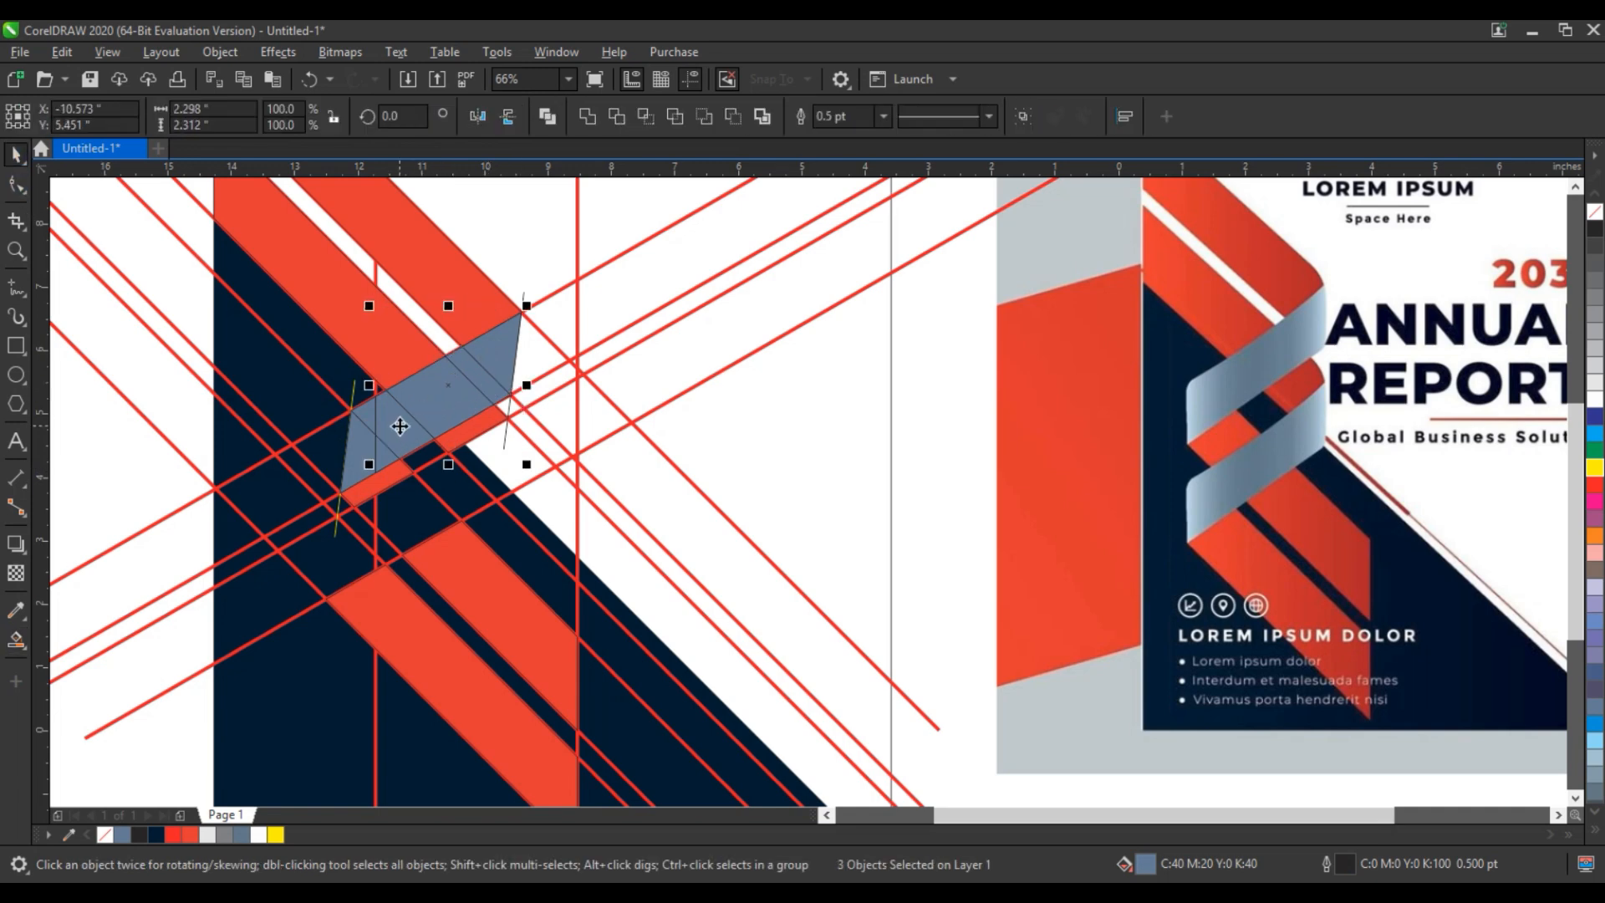
left_click(372, 422, "shift")
left_click(382, 450, "shift")
left_click(402, 393, "shift")
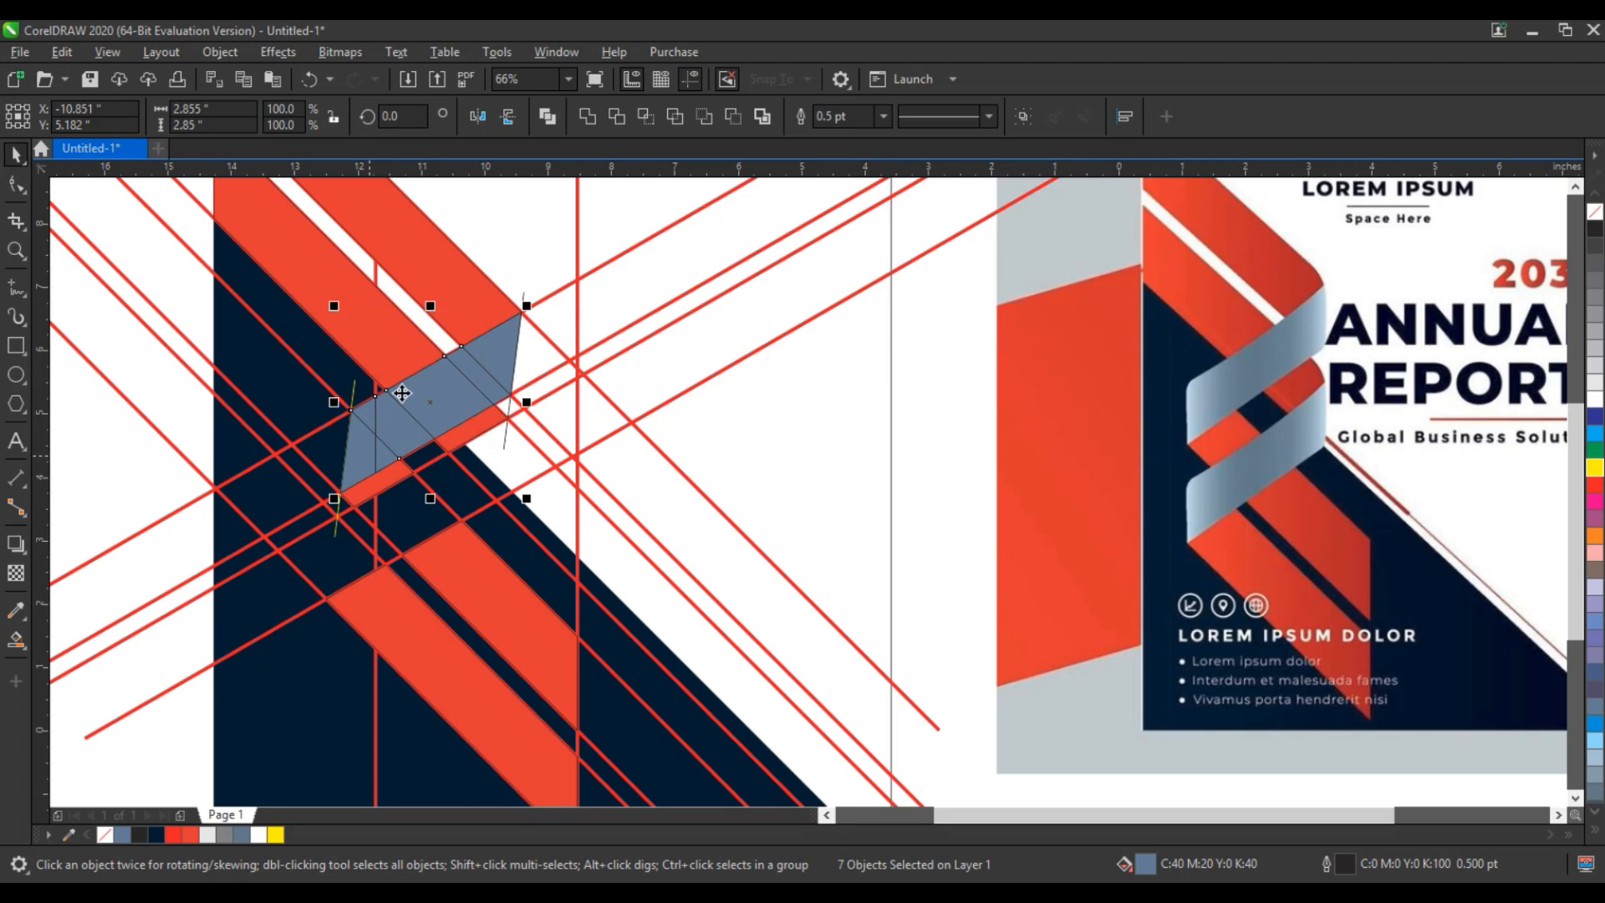
left_click(588, 116)
key("Escape")
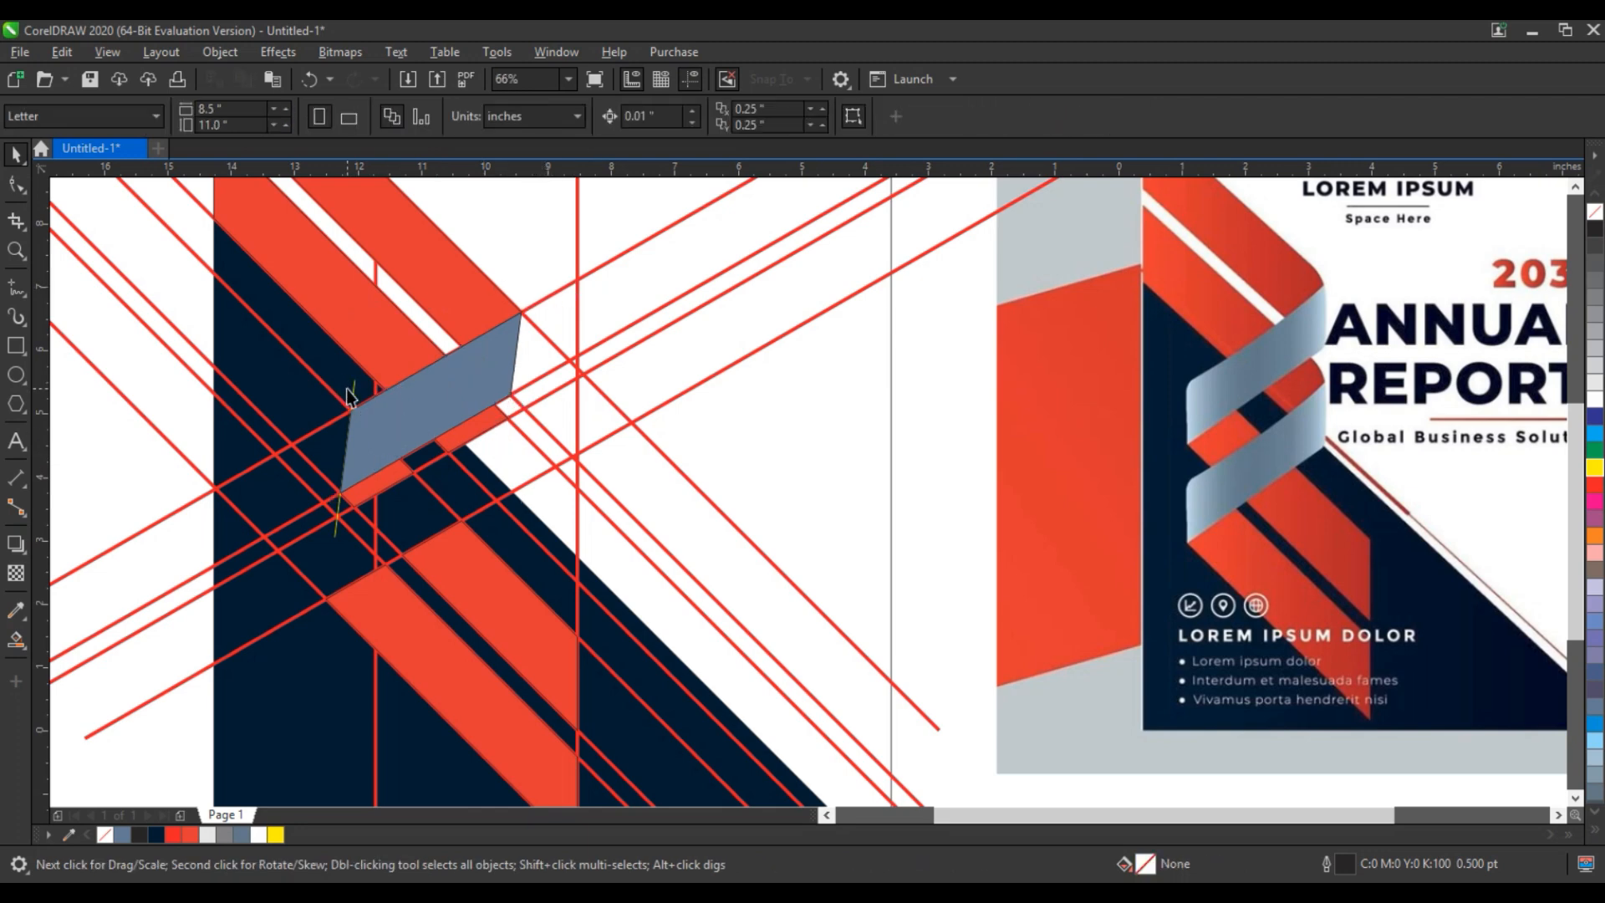
- Place a copy of the grey-blue ribbon piece over the lower rising band and nudge it 0.01 inches down and right
left_click(469, 384)
left_click_drag(469, 383, 453, 493)
scroll(606, 445, "up", 3)
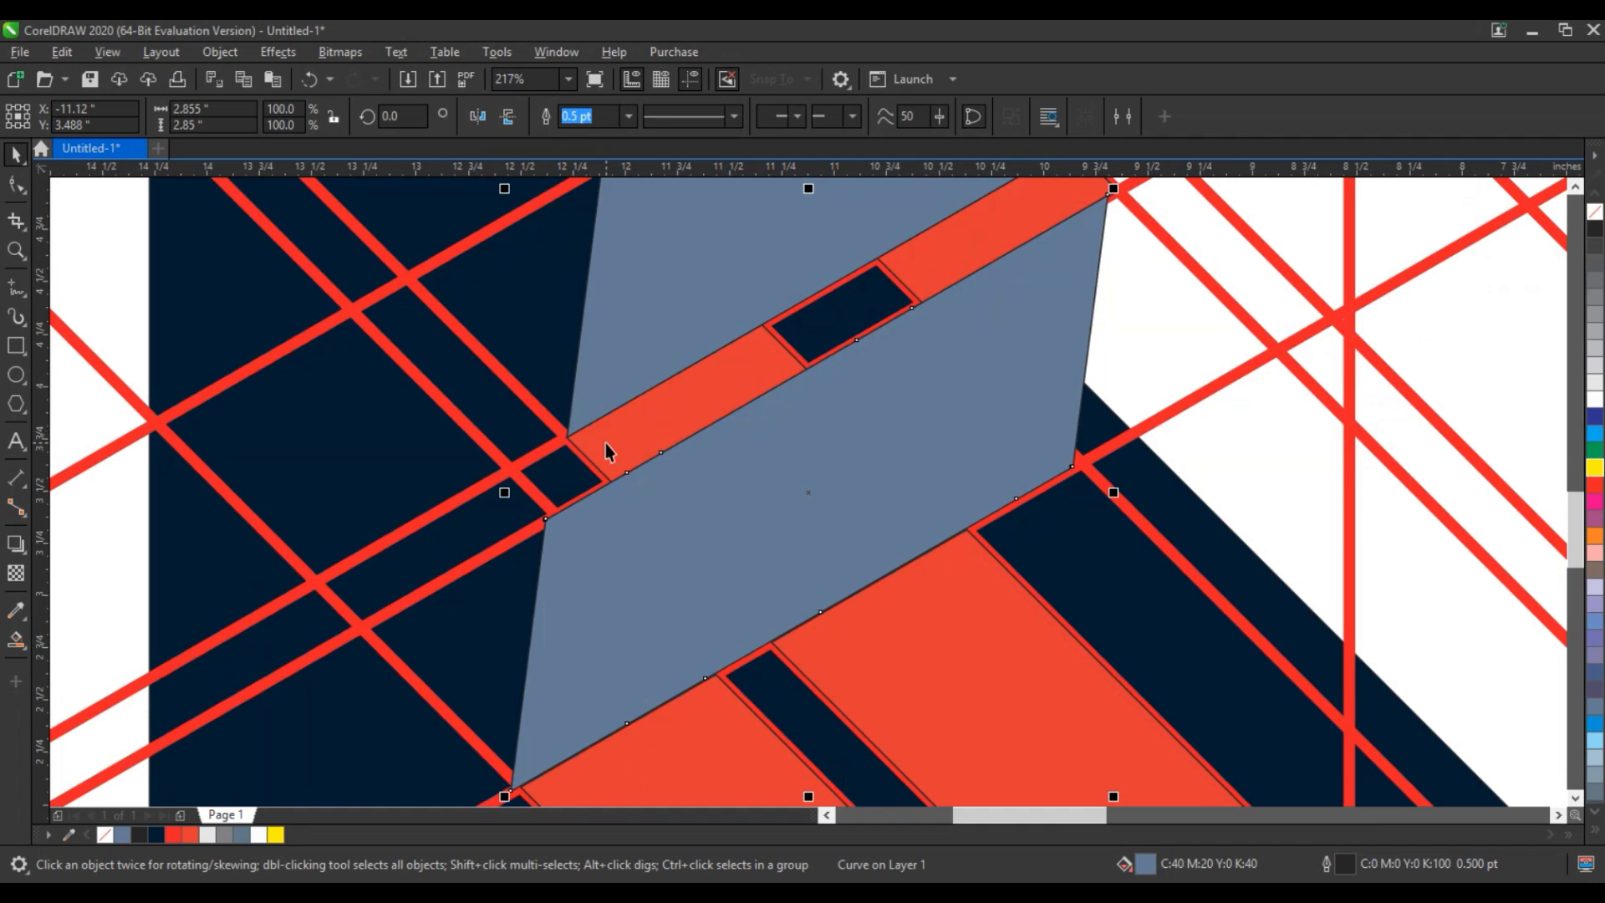
key("Down")
key("Right")
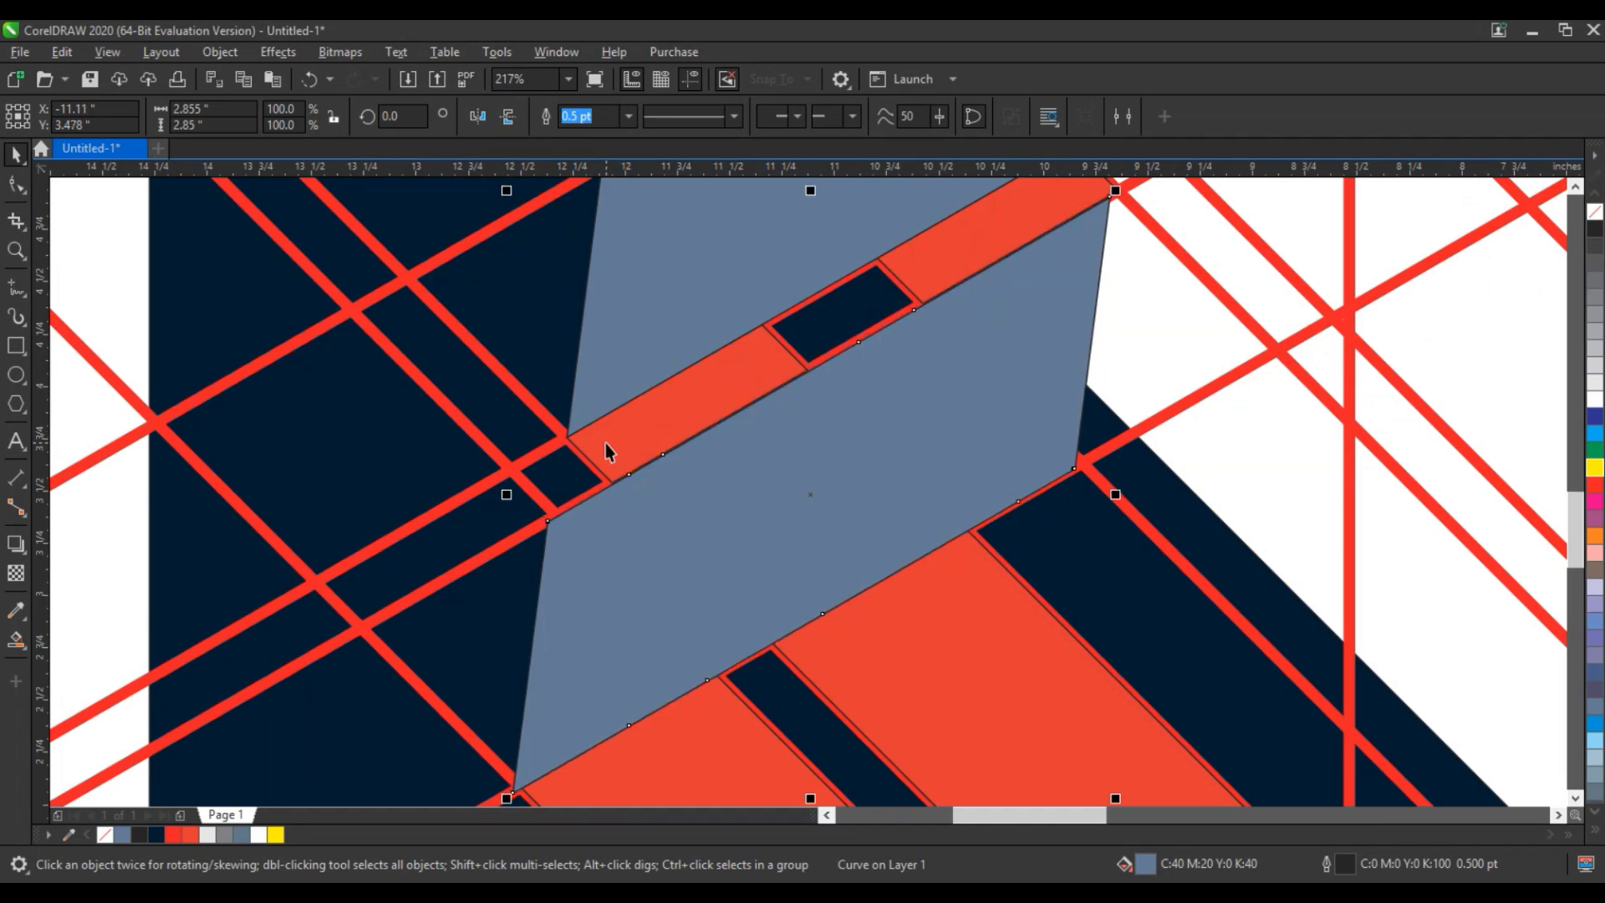
scroll(606, 444, "down", 4)
left_click(327, 501)
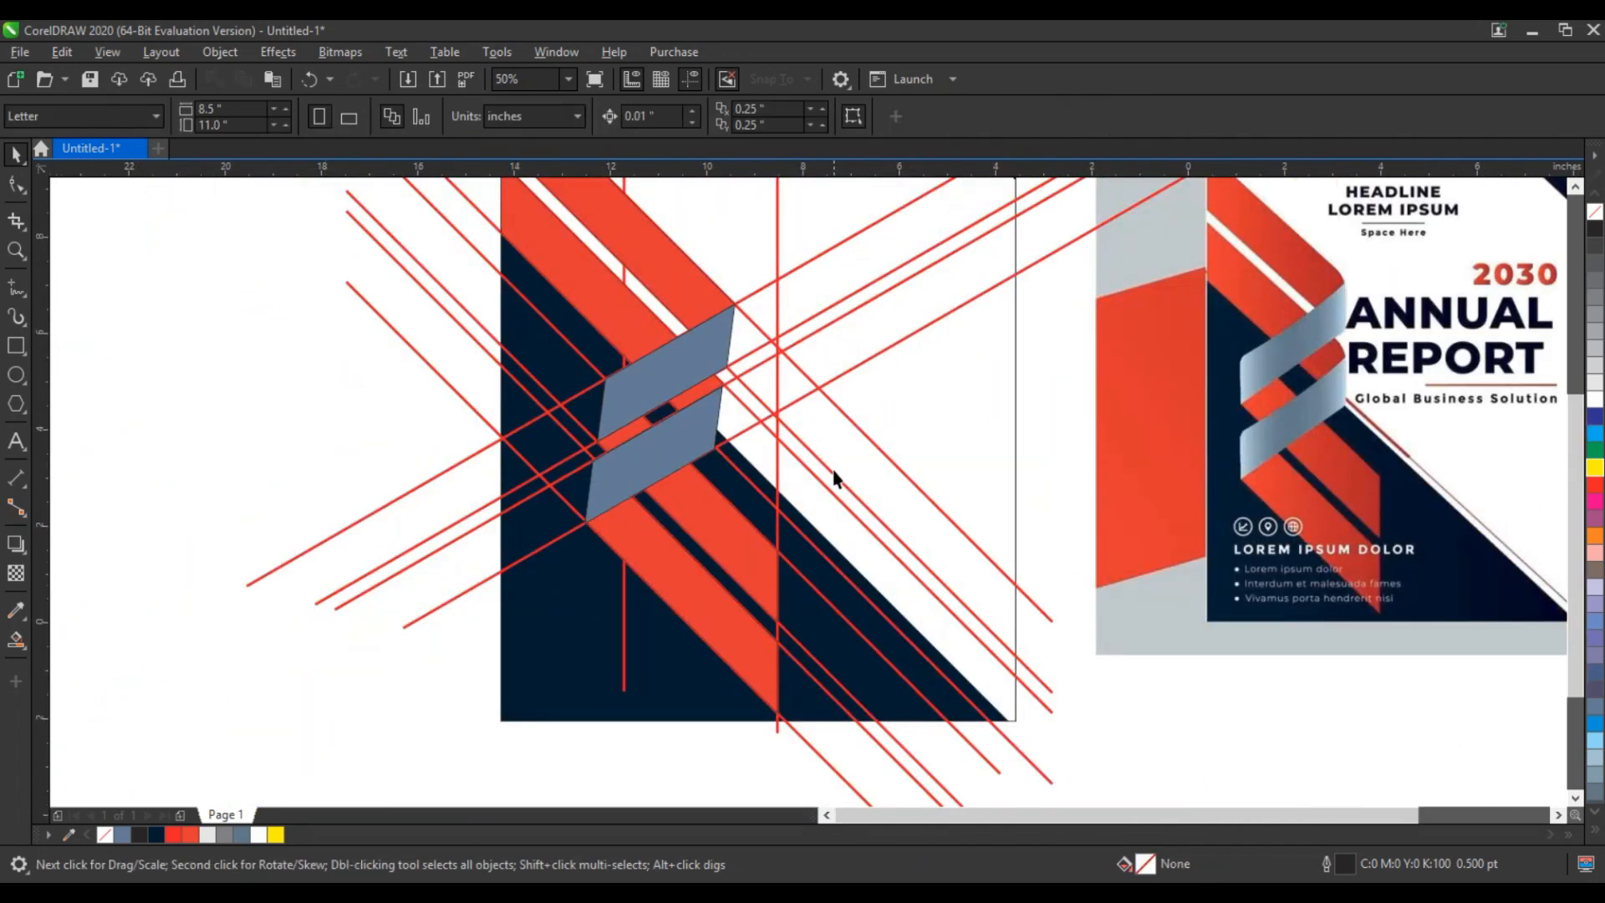
- Delete the diagonal and vertical red construction lines around the ribbon
left_click(821, 471)
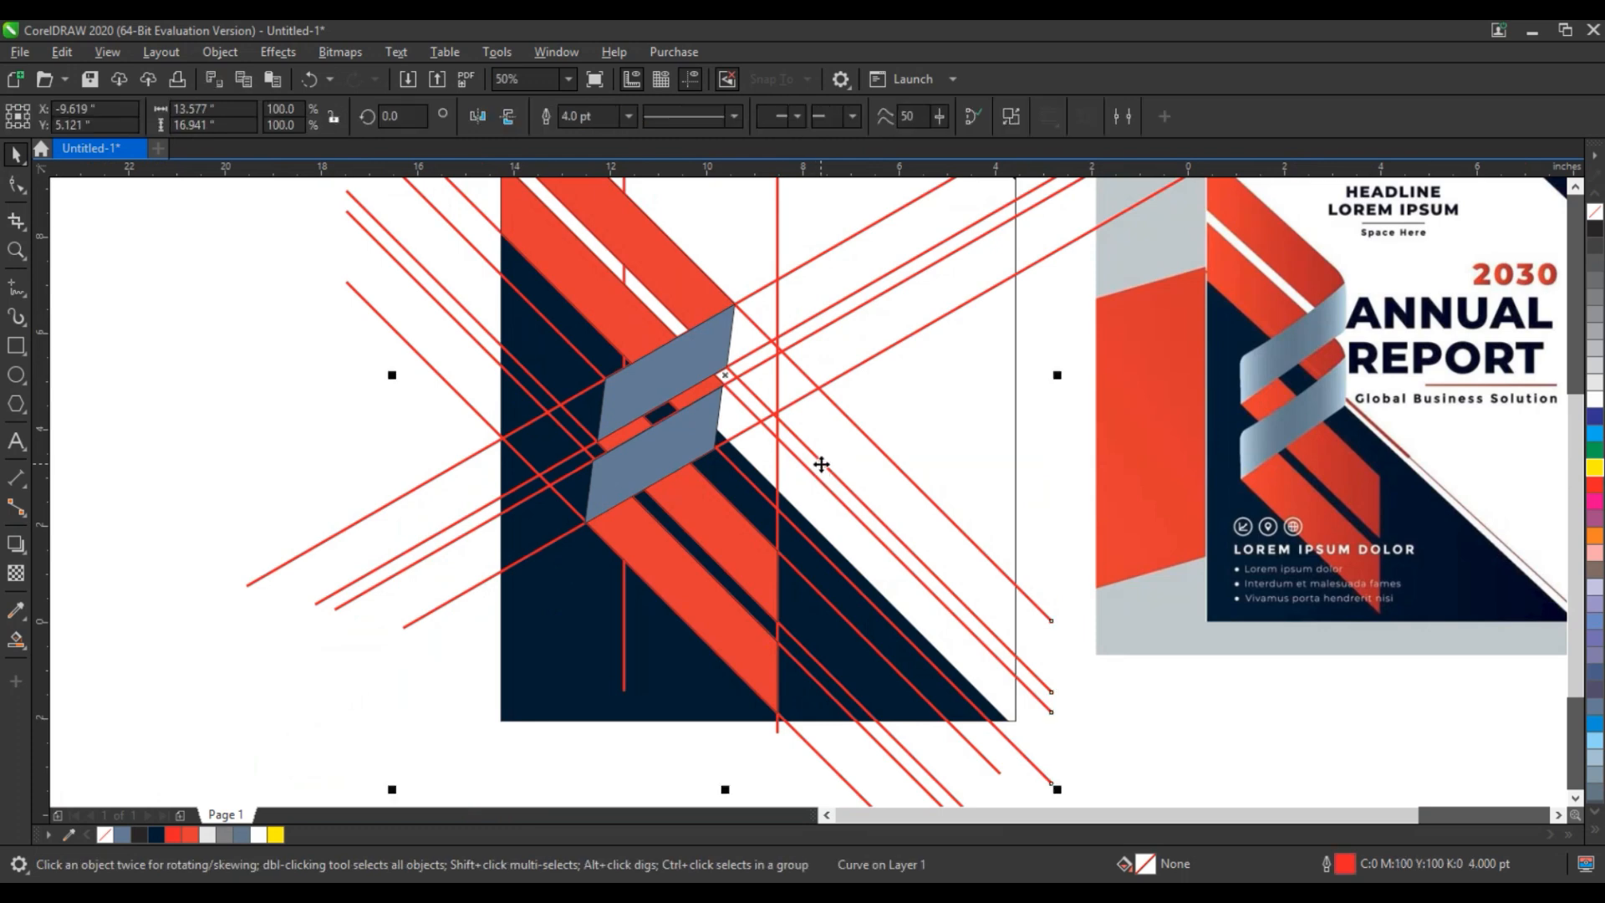
key("Delete")
left_click(794, 408)
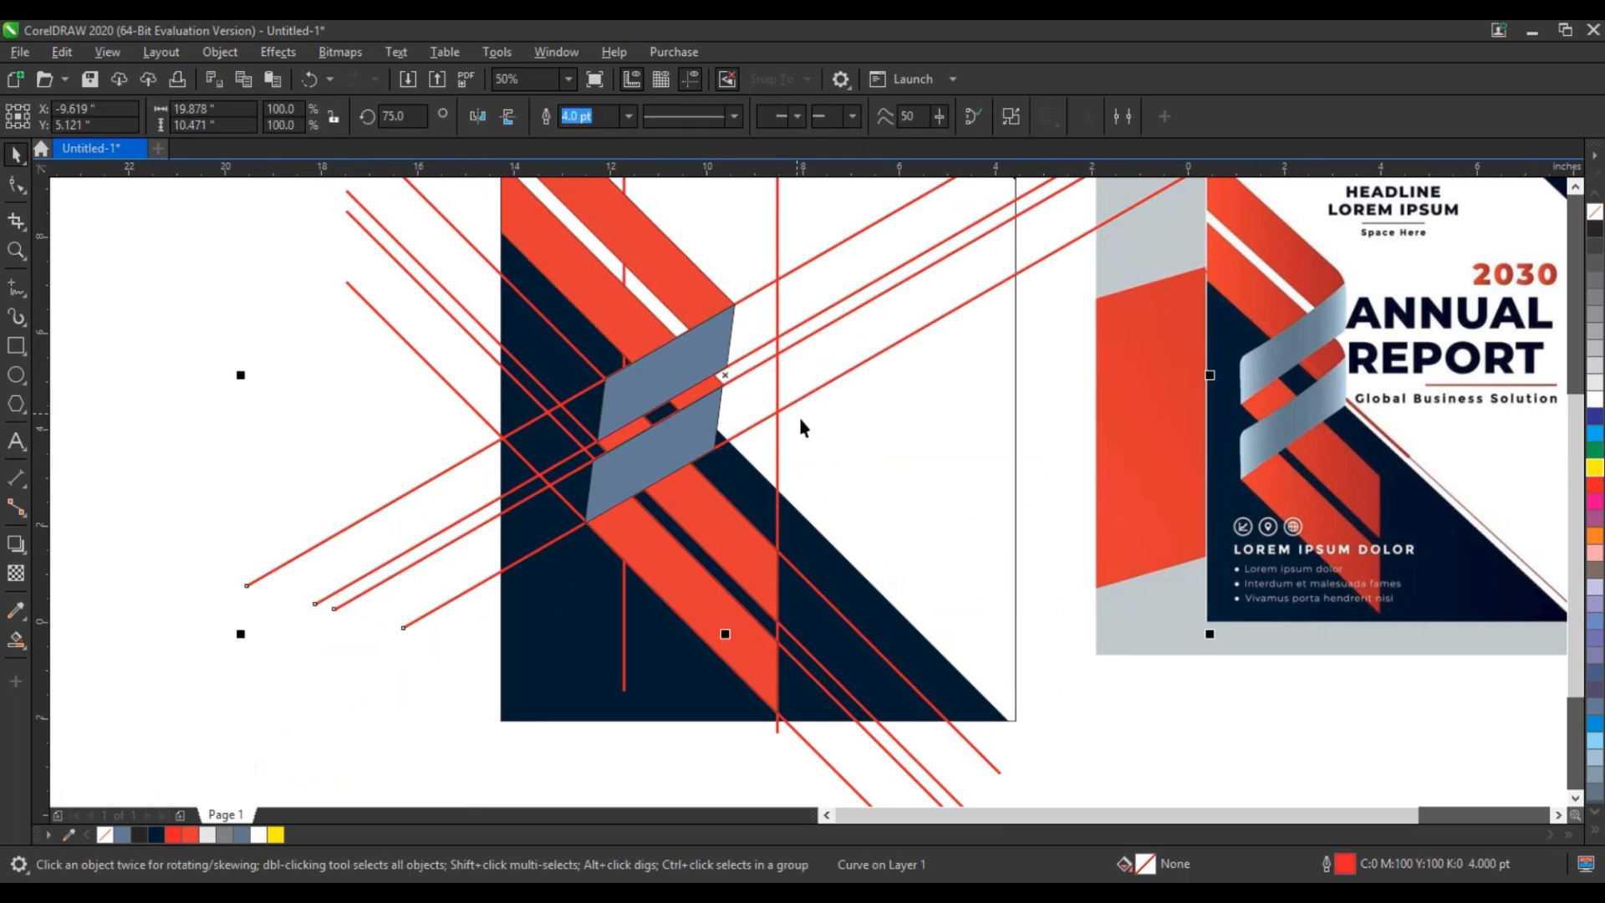
key("Delete")
left_click(776, 360)
key("Delete")
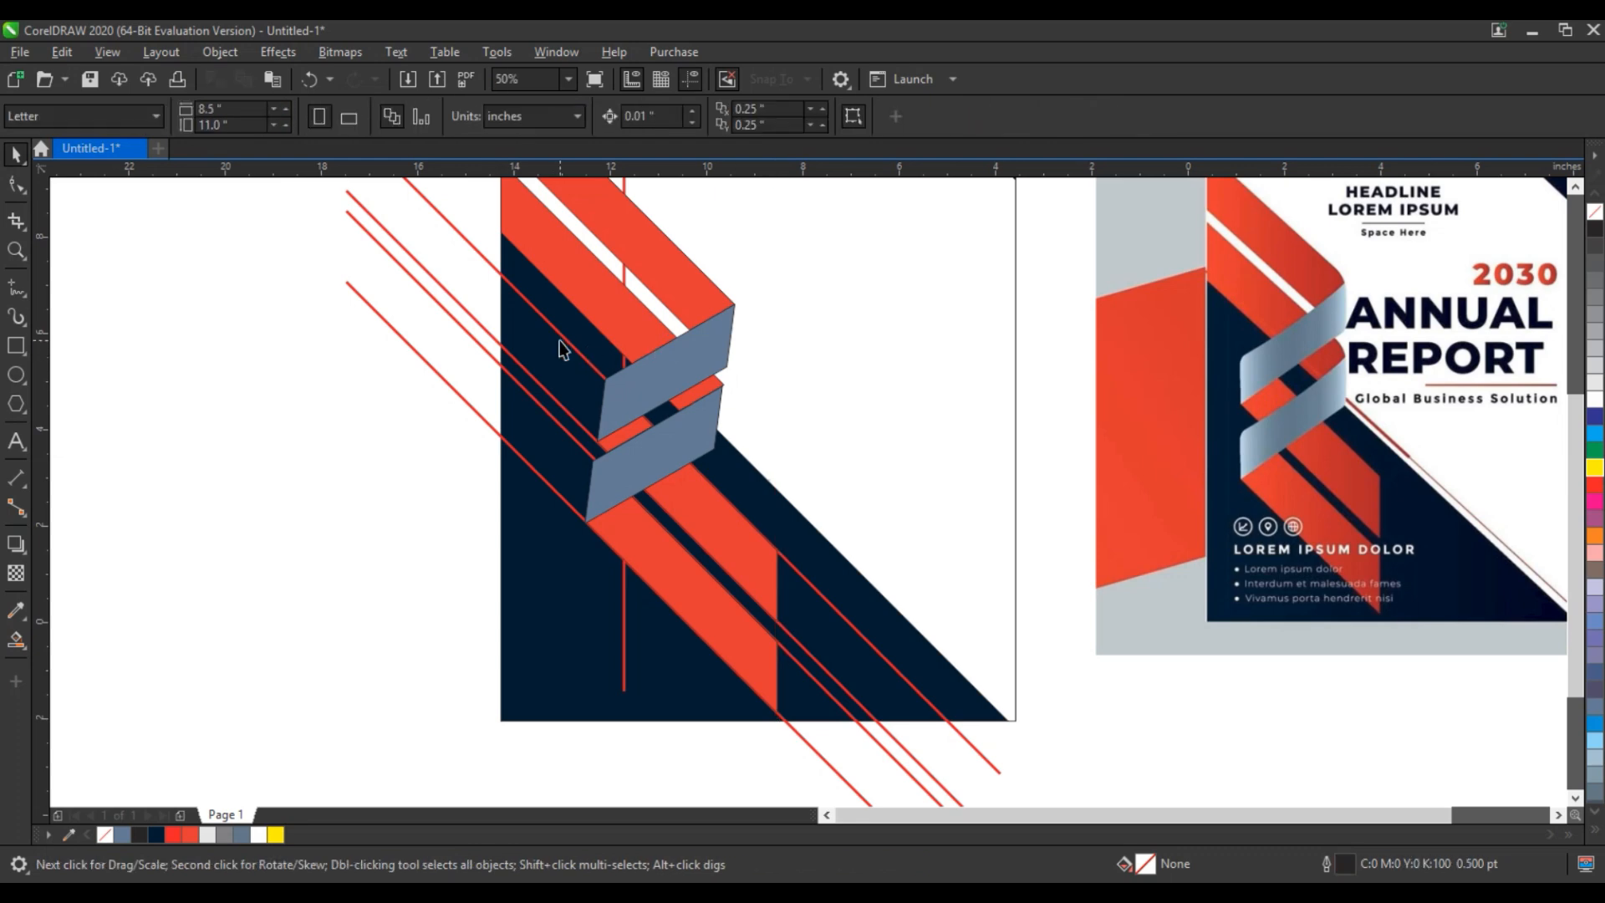
left_click(563, 339)
key("Delete")
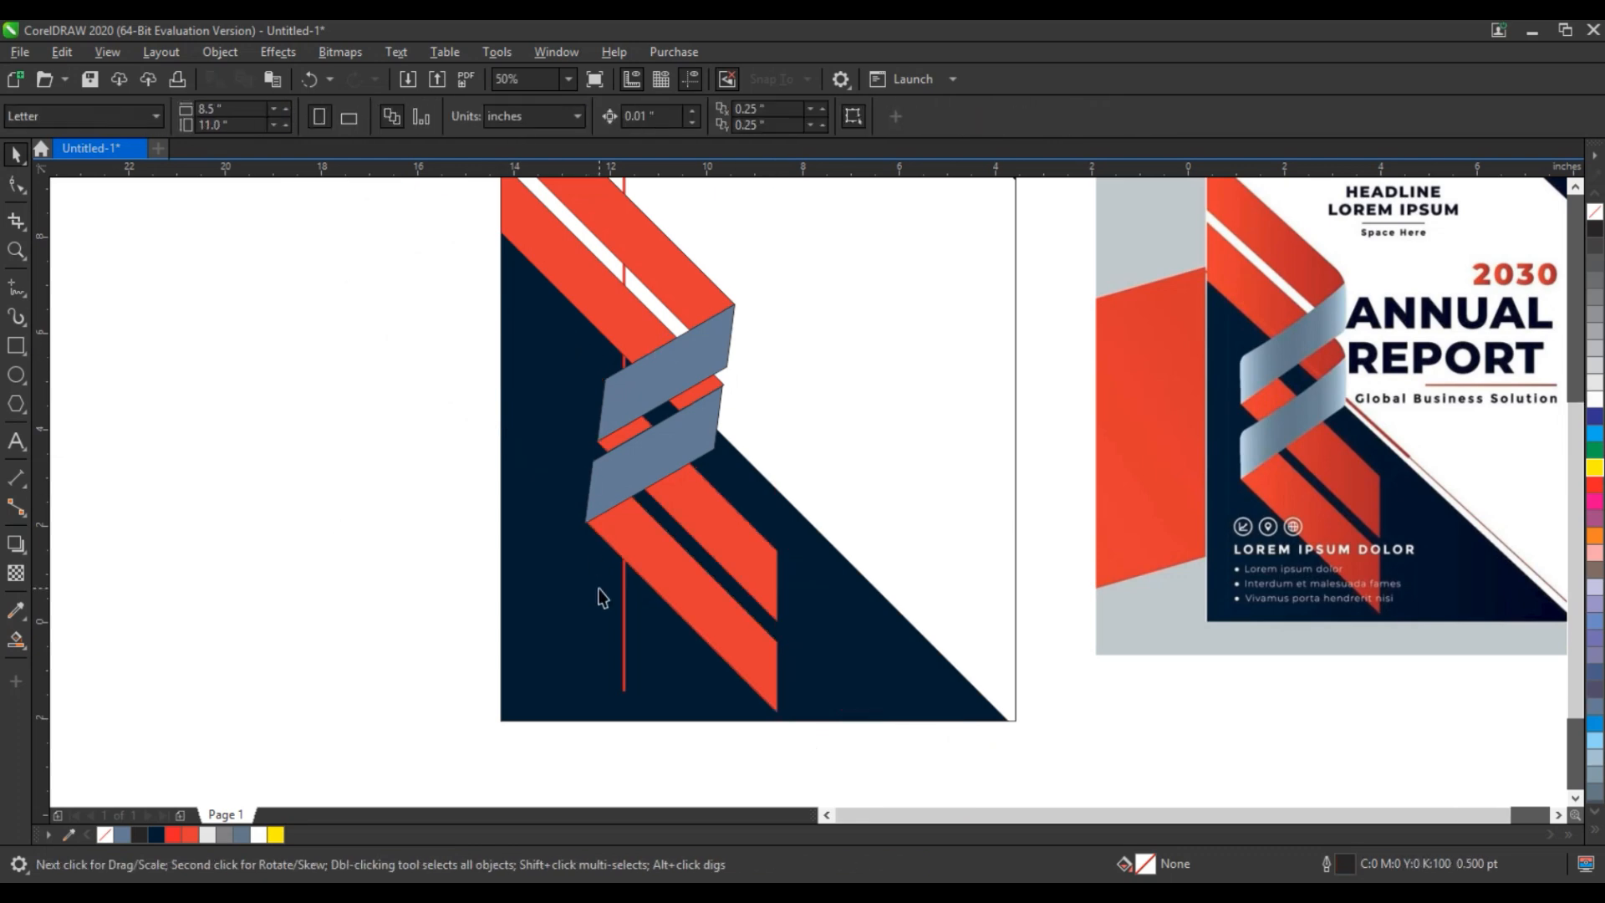
left_click(619, 674)
key("Delete")
scroll(666, 728, "down", 2)
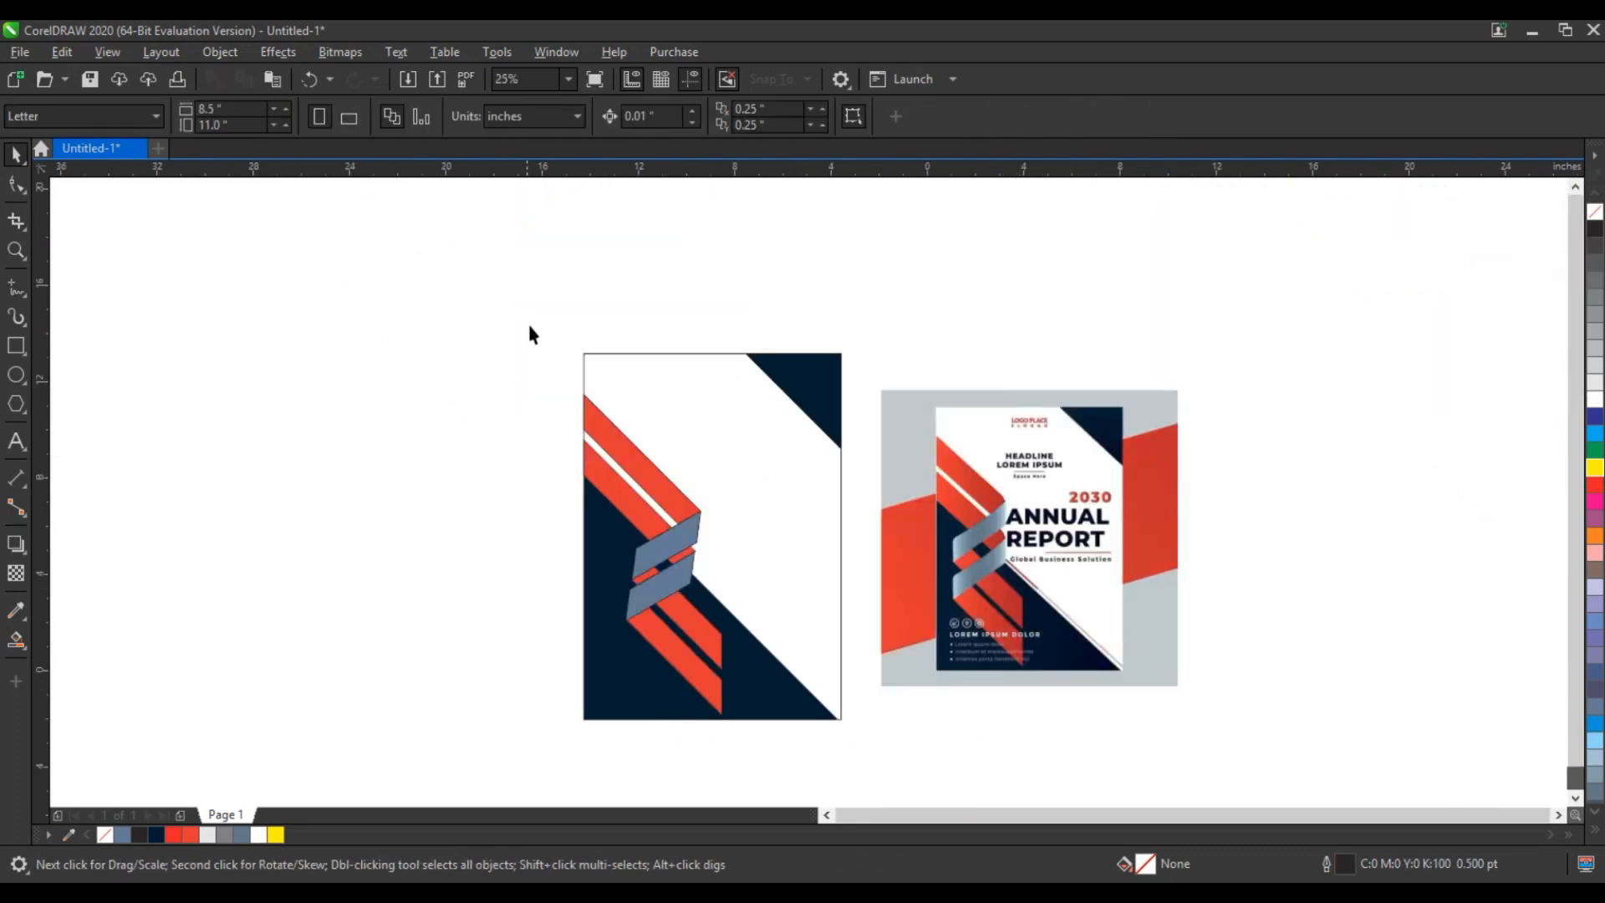
- Round the upper grey-blue ribbon piece's lower-right and upper-left corners by deleting the corner nodes
left_click_drag(529, 326, 1196, 739)
key("shift+F2")
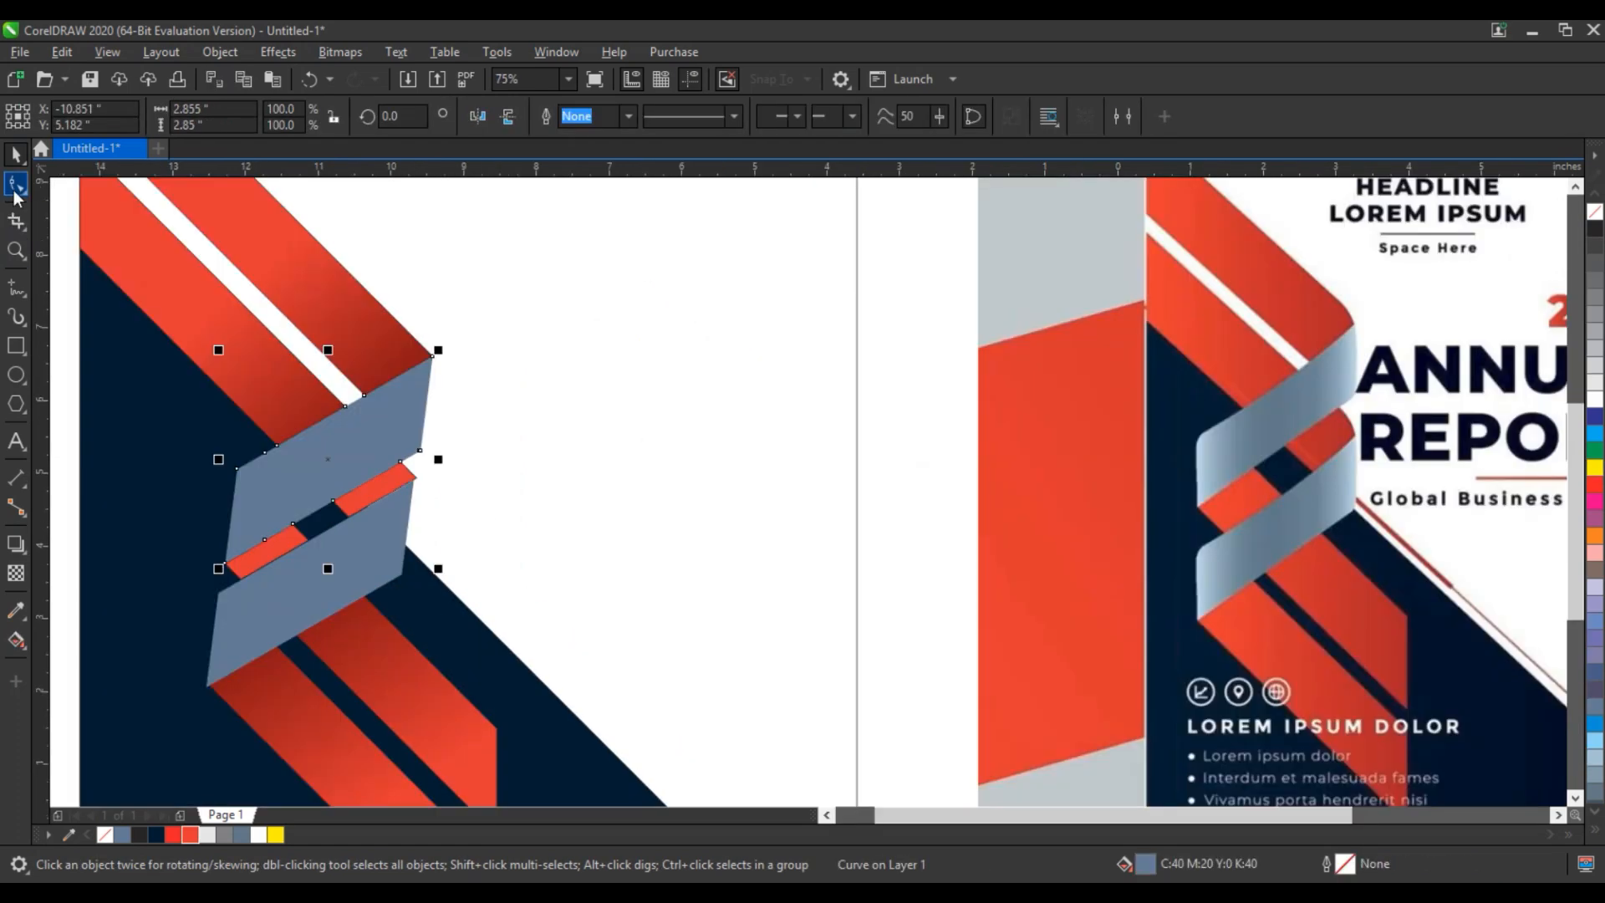
left_click(16, 185)
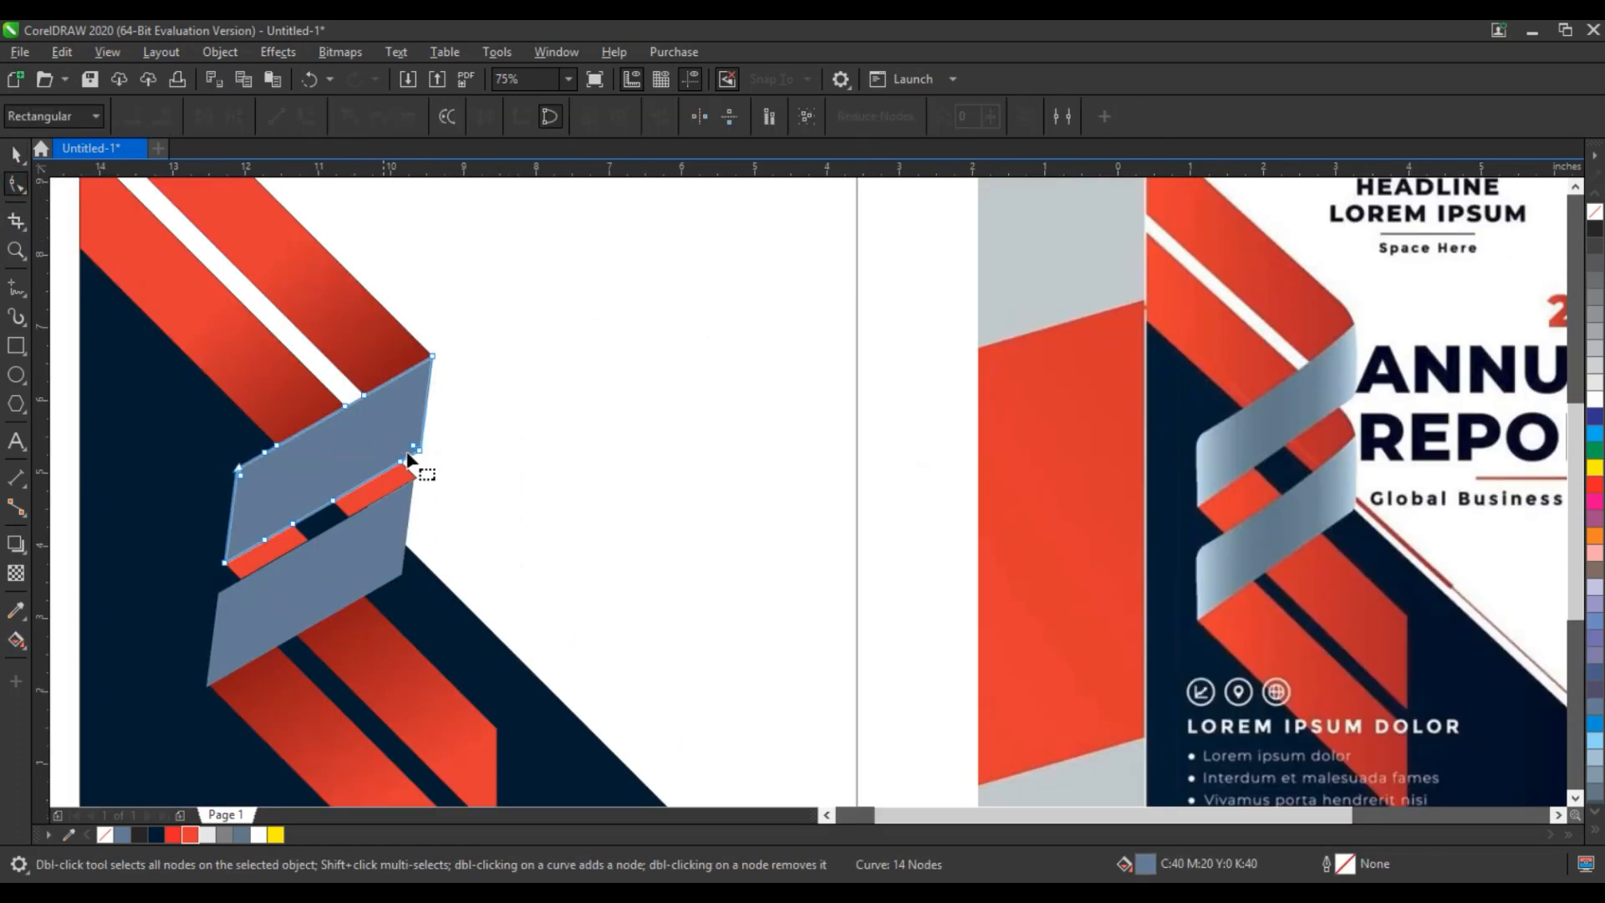
left_click(410, 452)
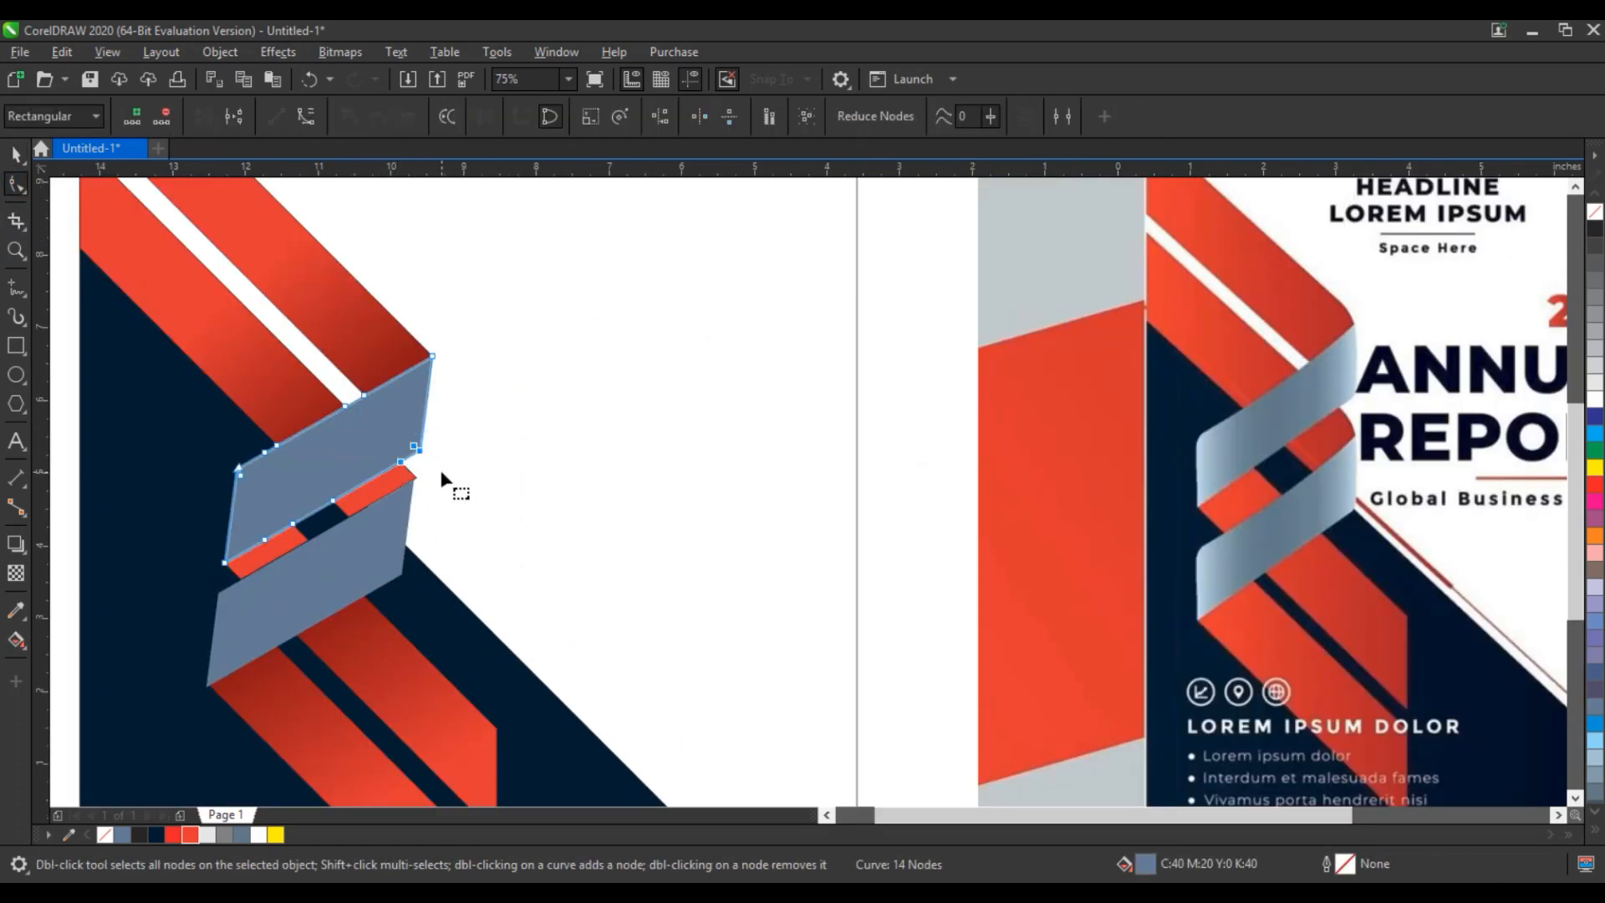
key("Delete")
left_click_drag(201, 439, 257, 499)
key("Delete")
- Round the lower grey-blue ribbon piece's lower-right and upper-left corners by deleting the corner nodes
left_click(397, 564)
left_click_drag(428, 565, 376, 591)
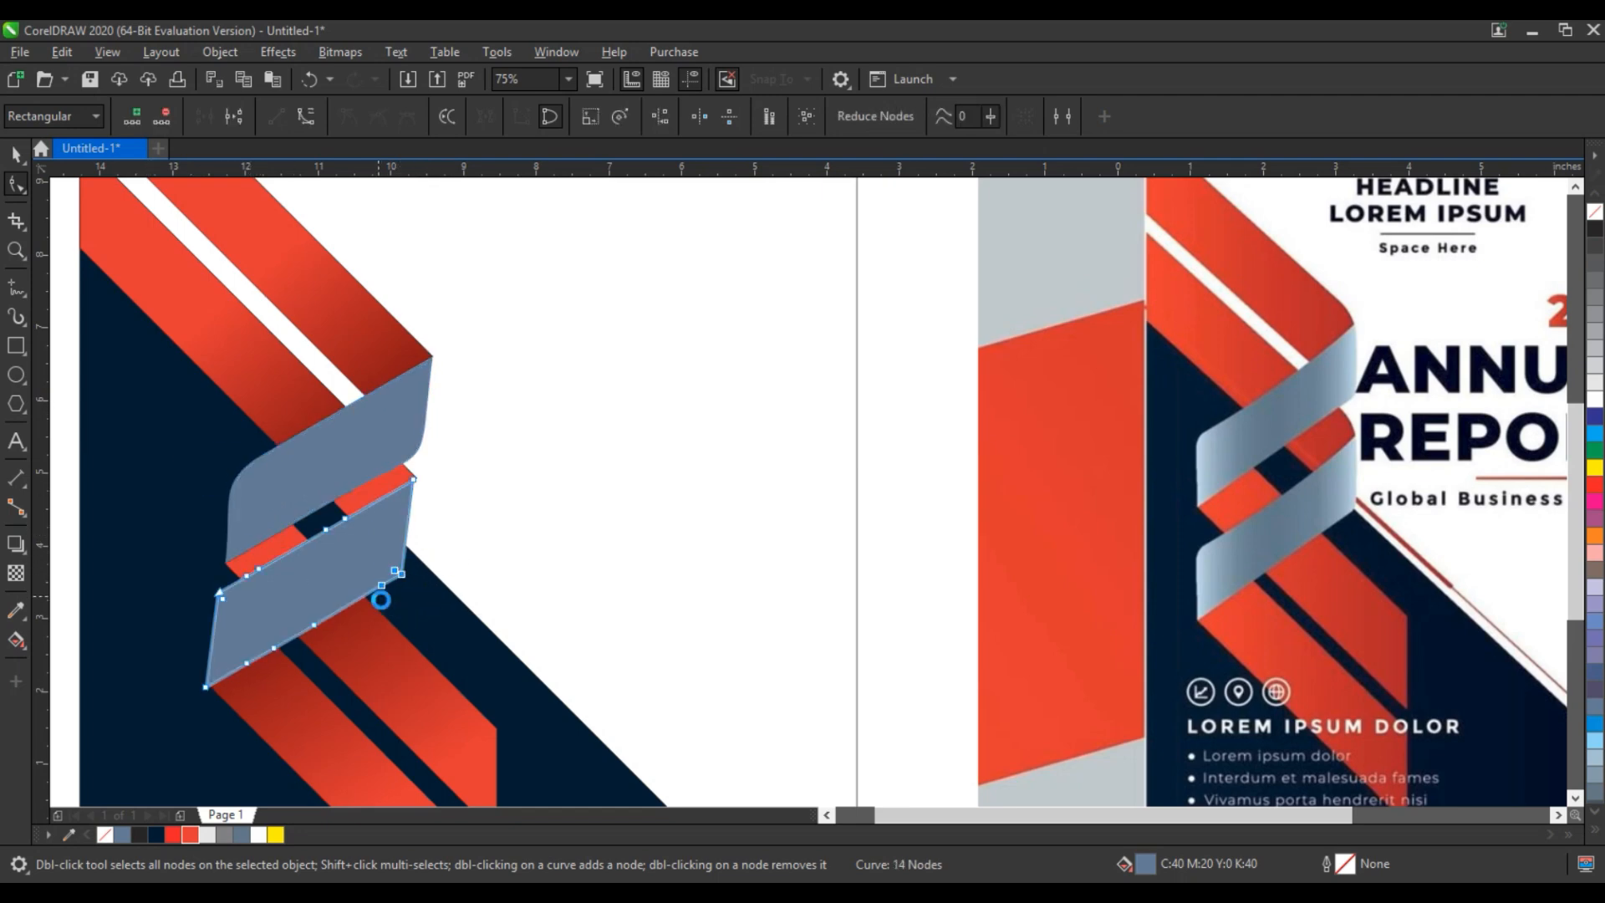
key("Delete")
left_click(254, 627)
key("Delete")
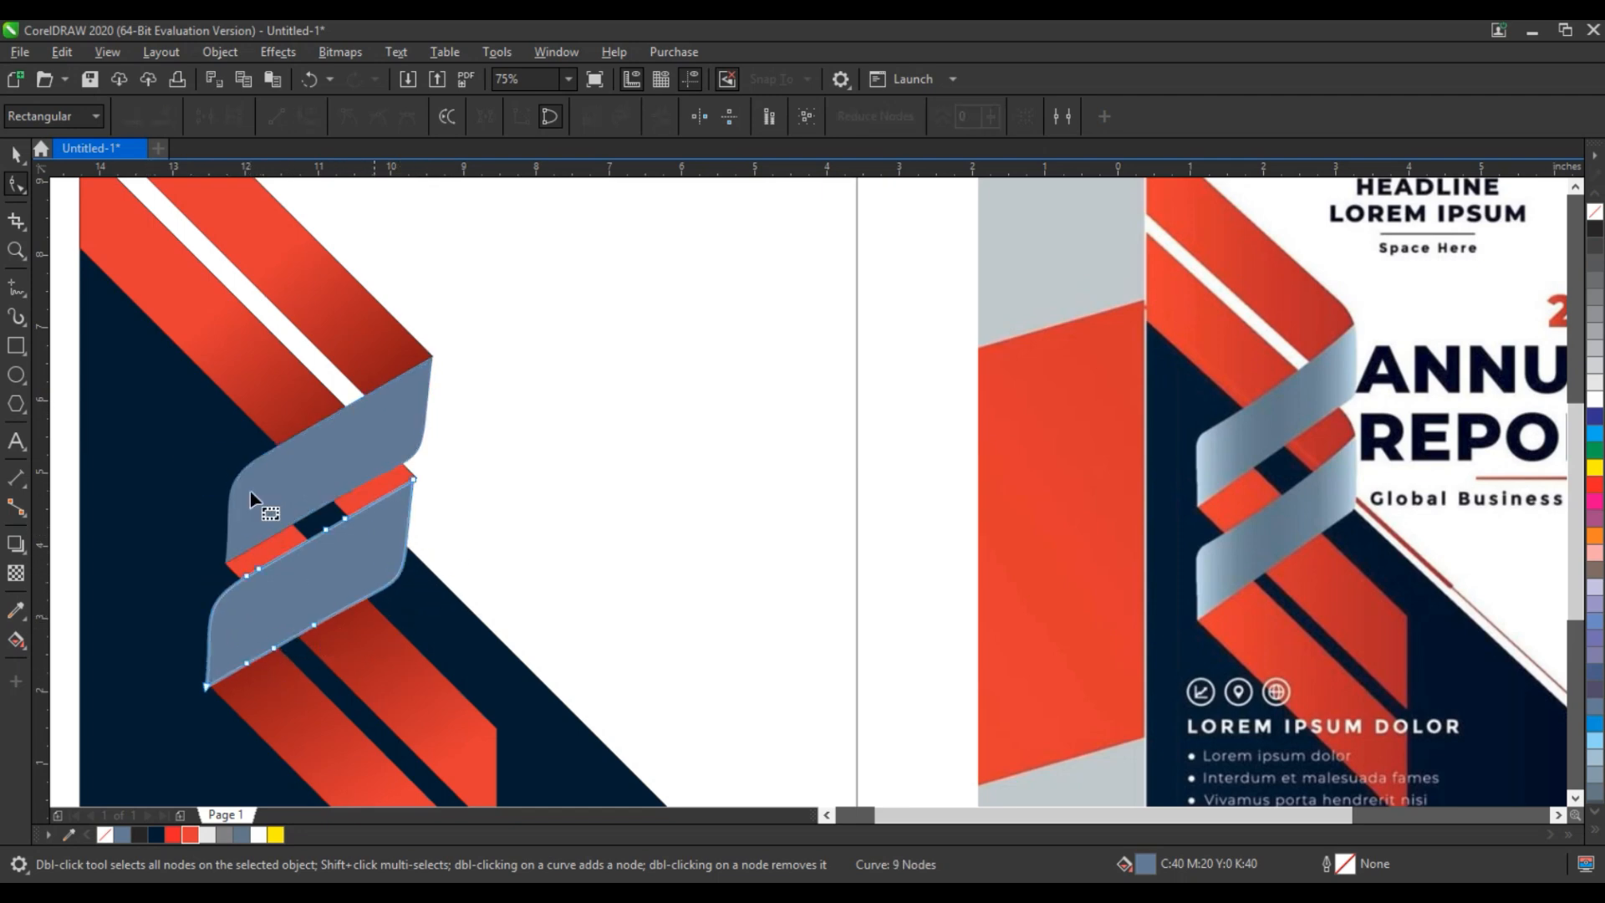
left_click(15, 154)
left_click(471, 477)
scroll(471, 477, "down", 2)
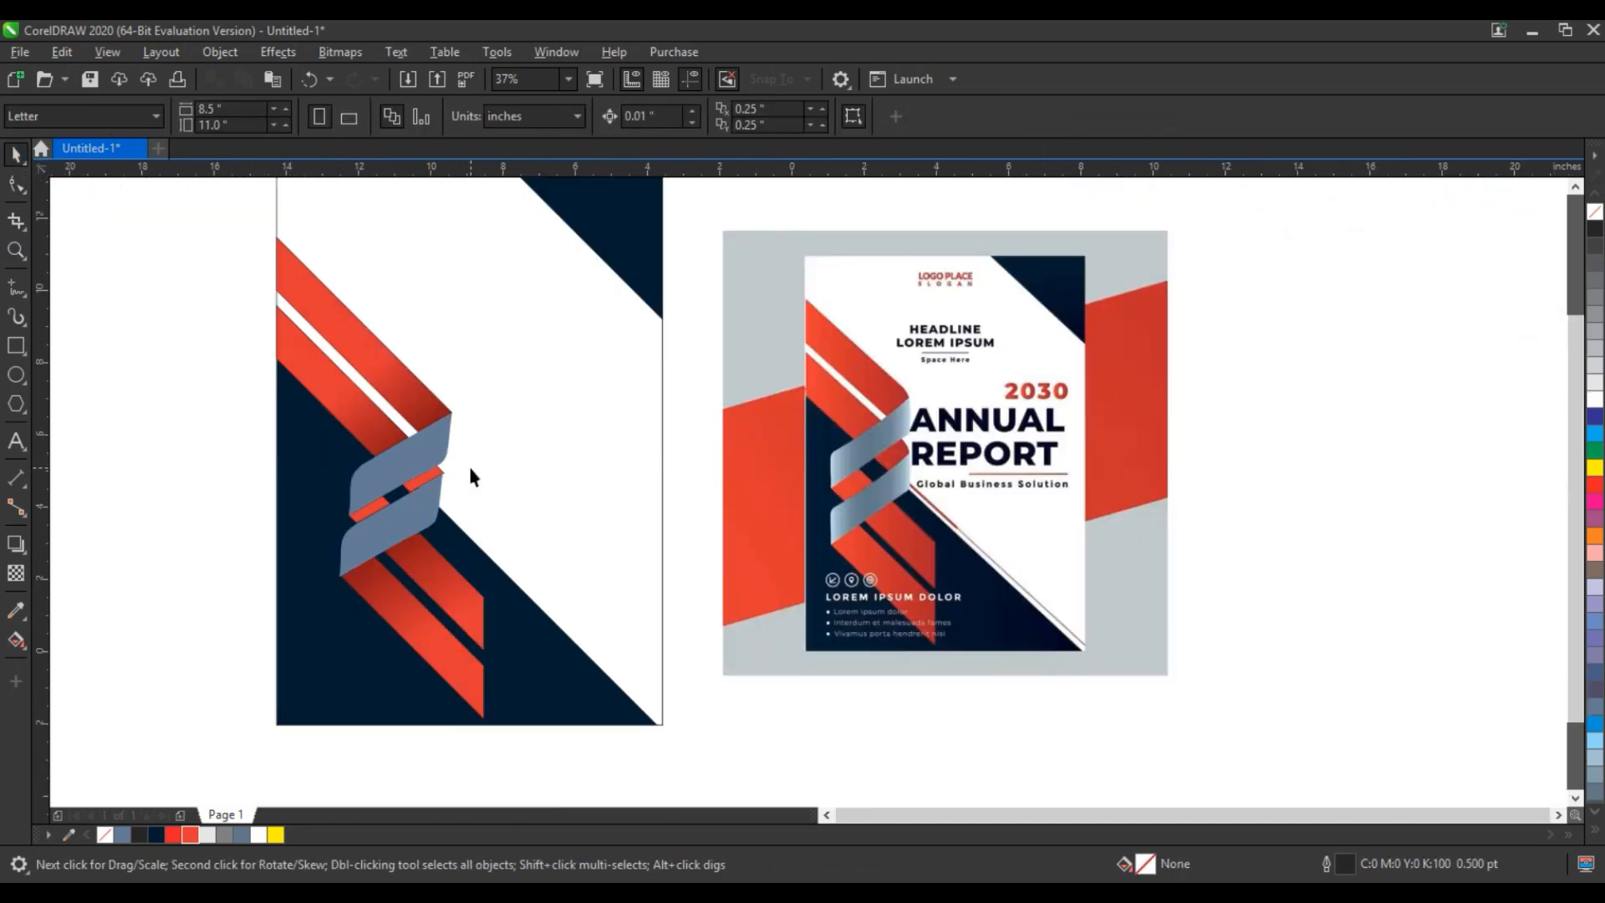
left_click(15, 250)
left_click(647, 509)
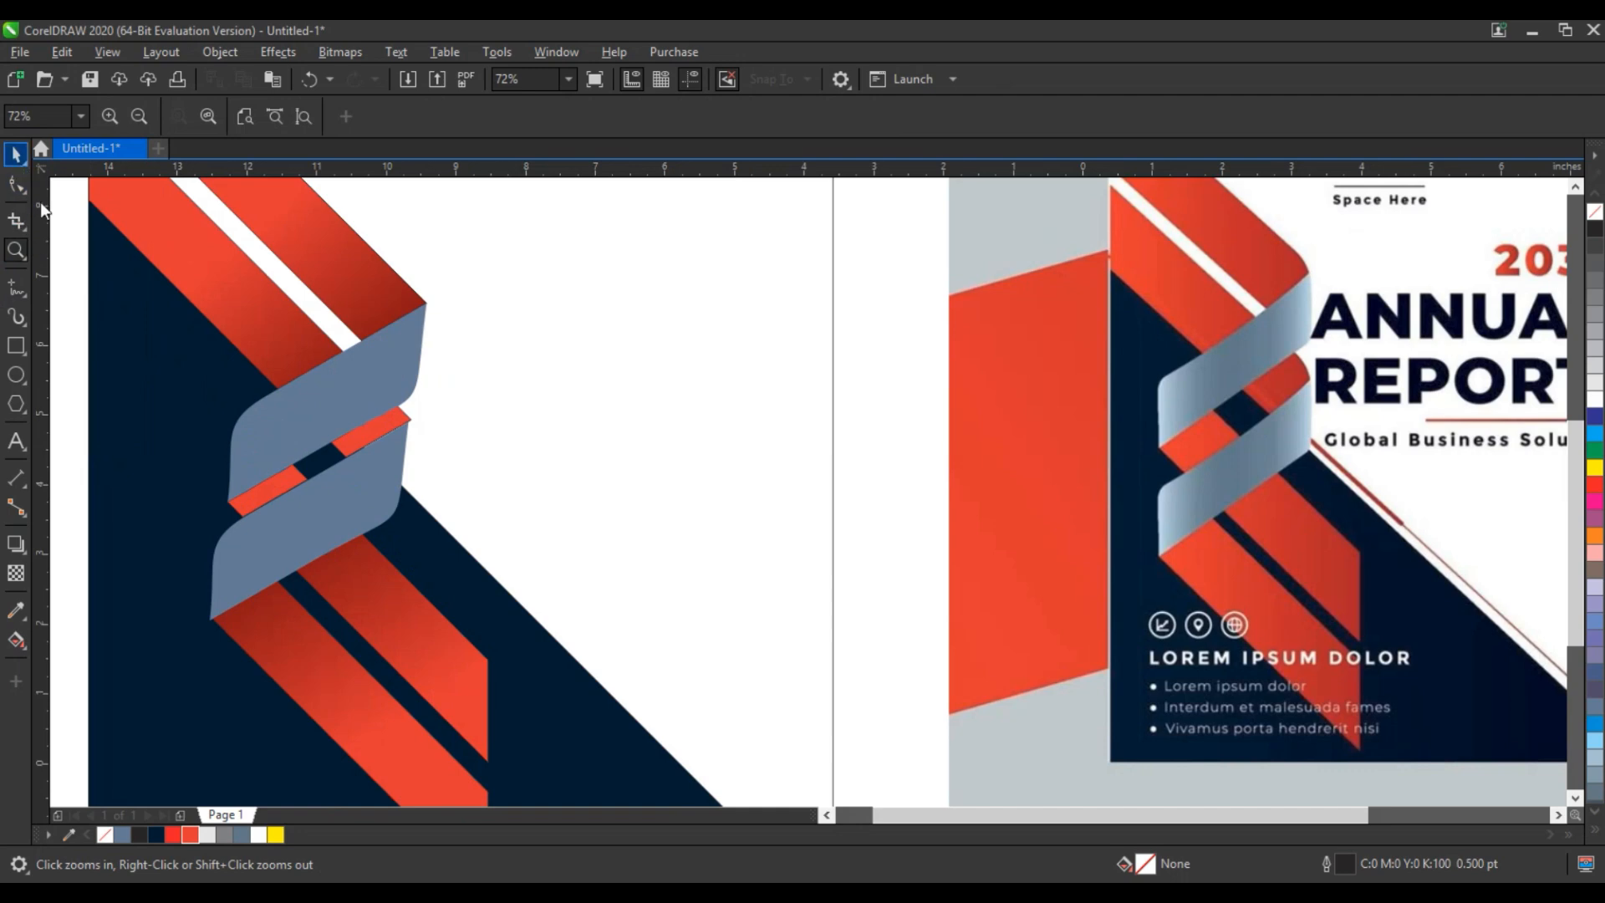
- Nudge the lower pair of red gradient bands 0.03 inches left to line up with the ribbon's edge
left_click(15, 154)
left_click(260, 620)
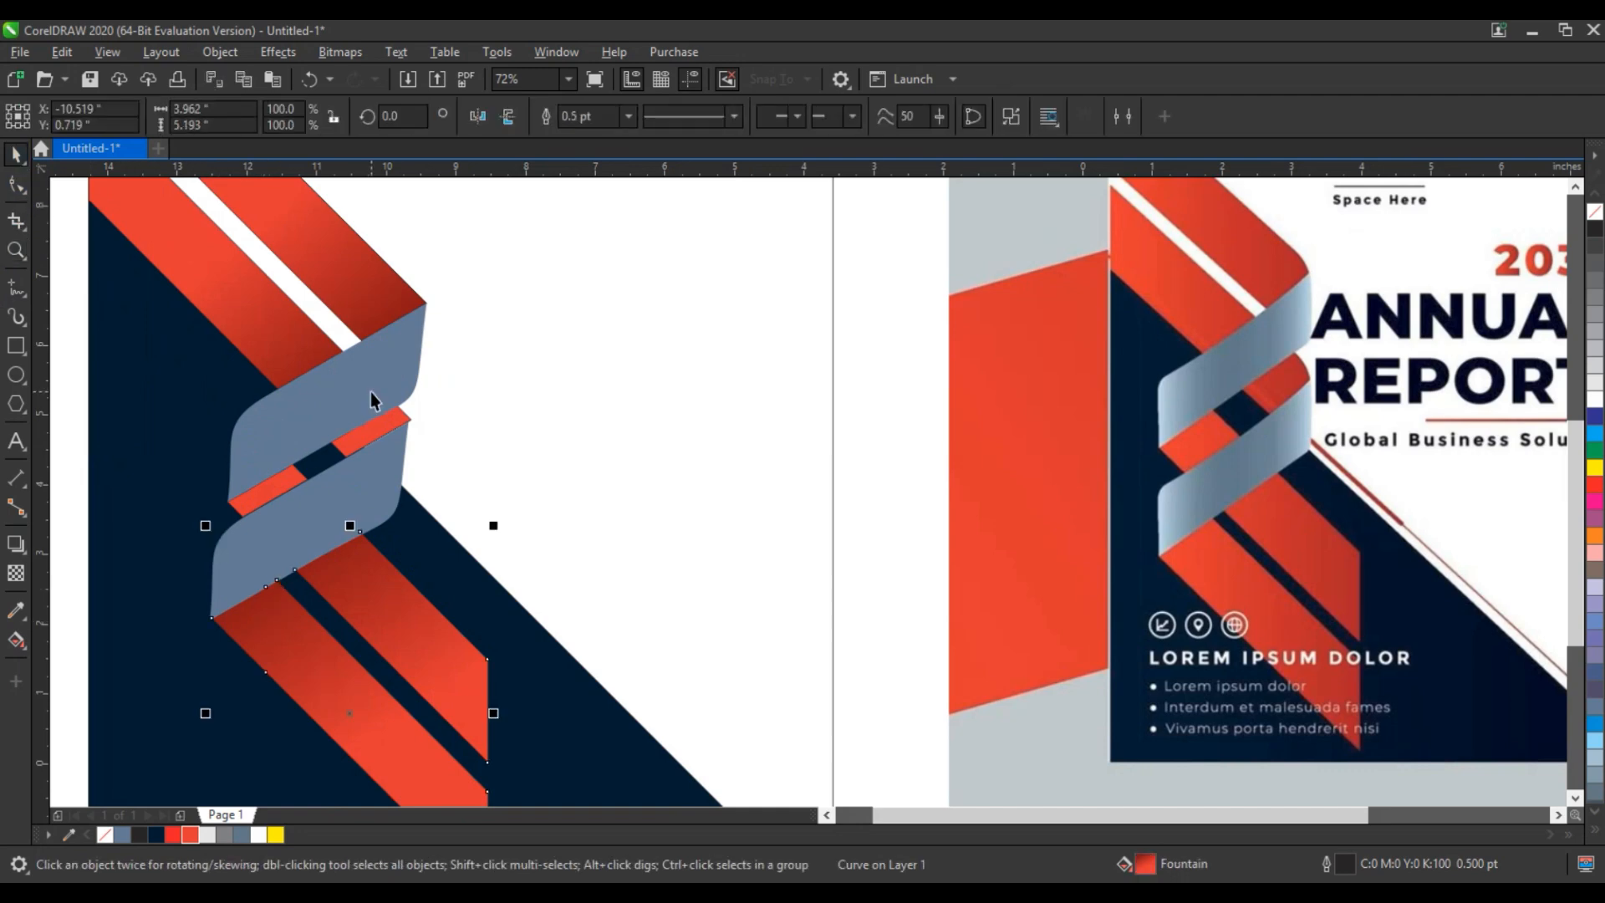
key("Left")
key("Left")
key("Left")
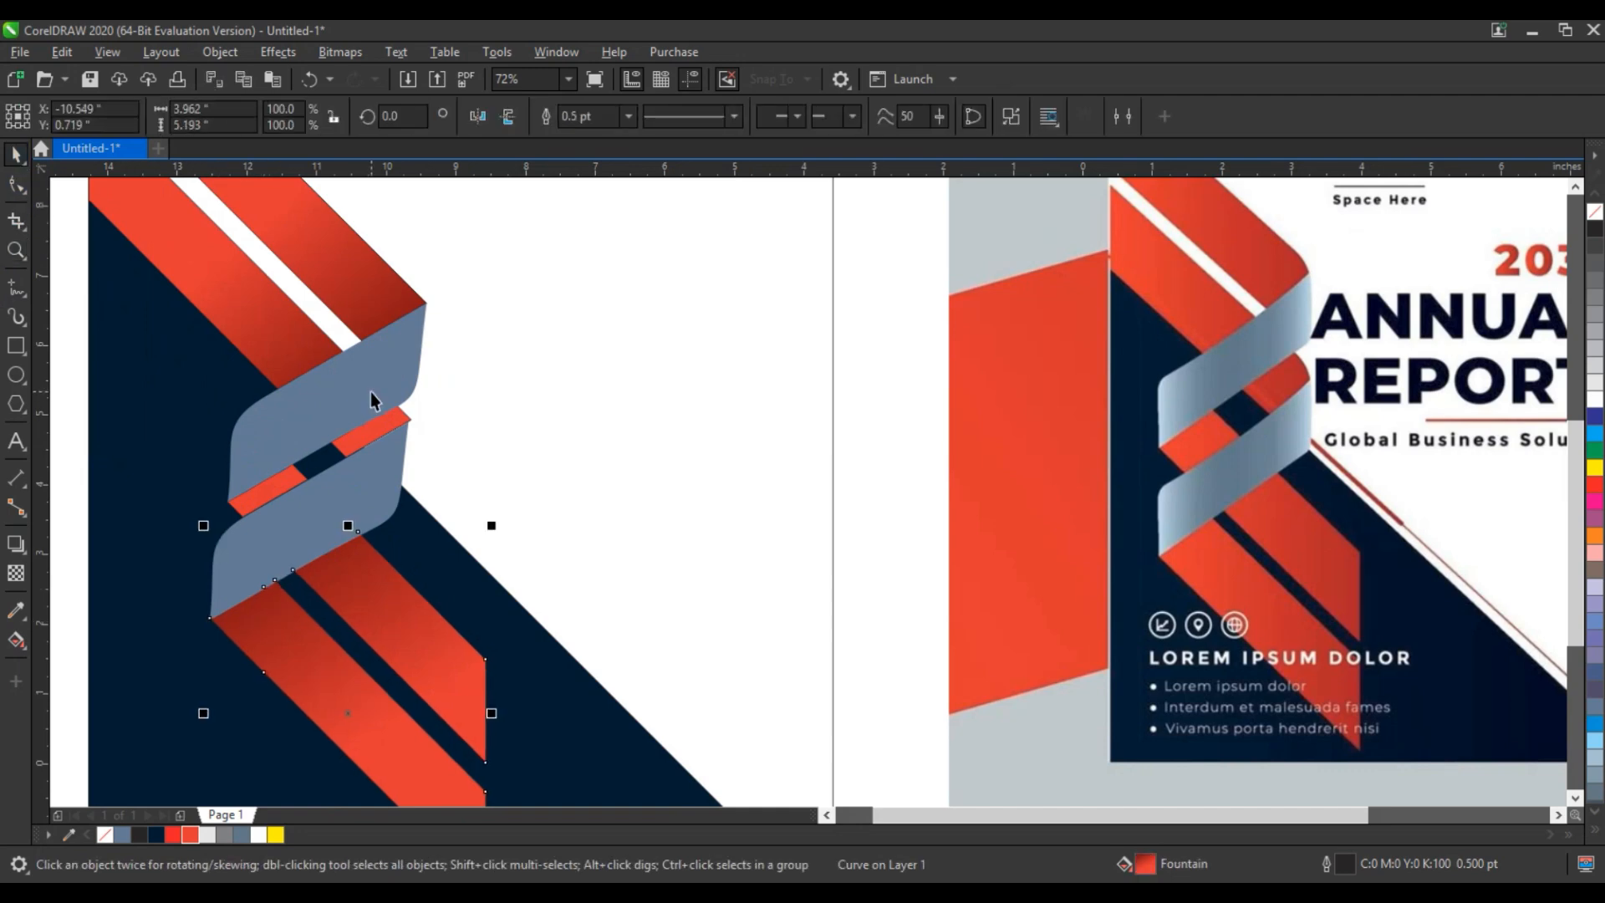
- Give the upper ribbon piece a linear fountain fill along its length, white at both ends and grey-blue in the middle
left_click(389, 449)
left_click(370, 382, "shift")
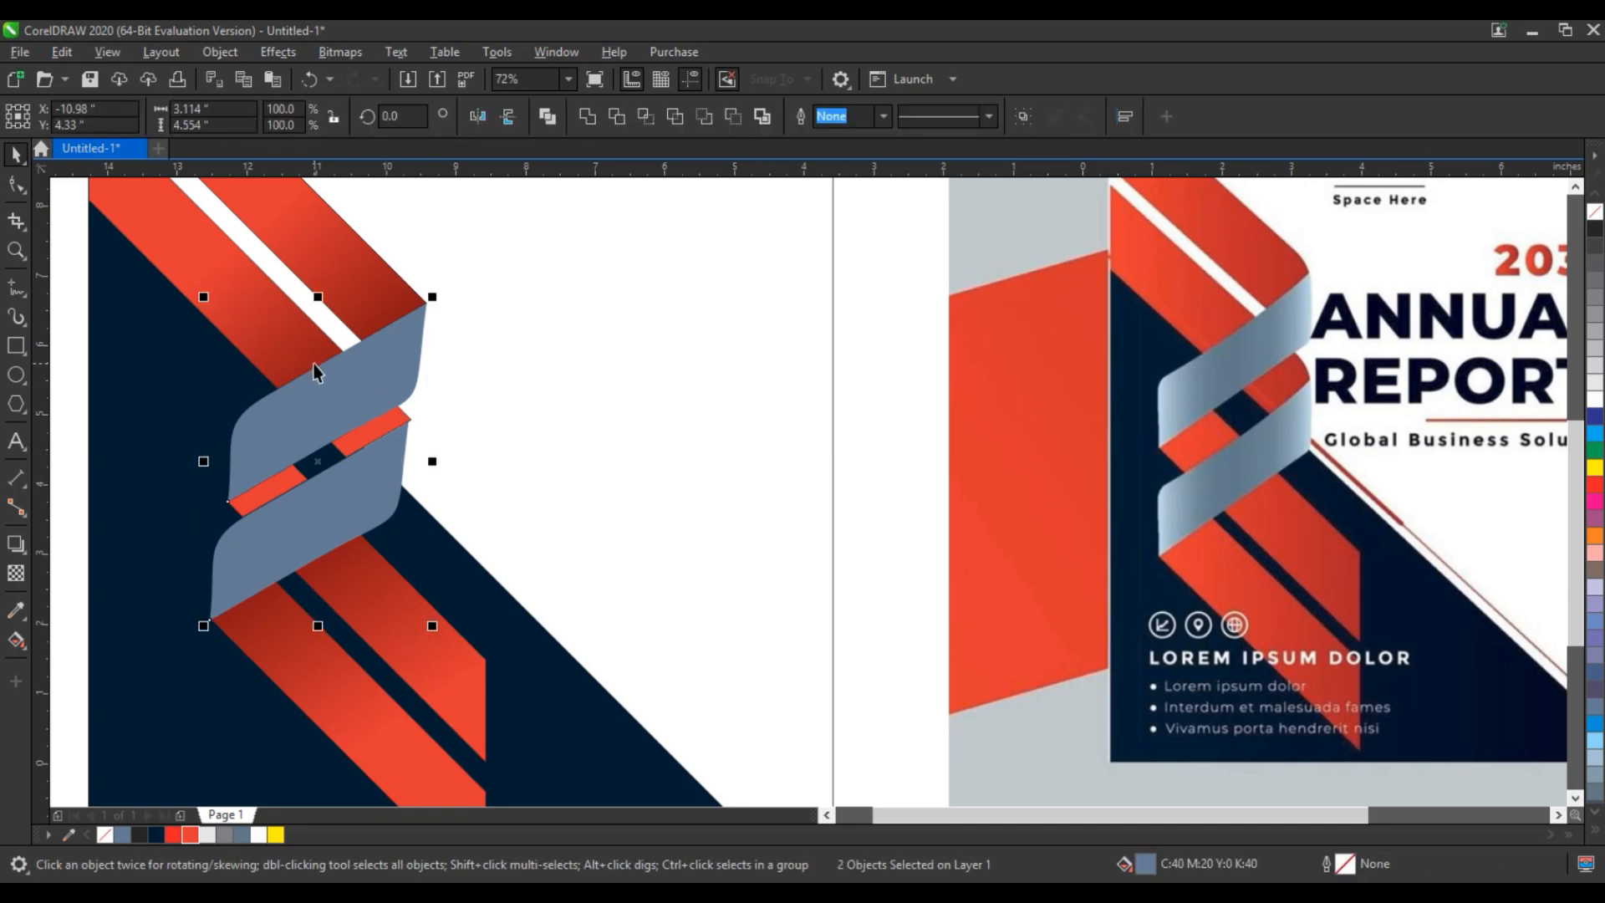
left_click(346, 386)
key("g")
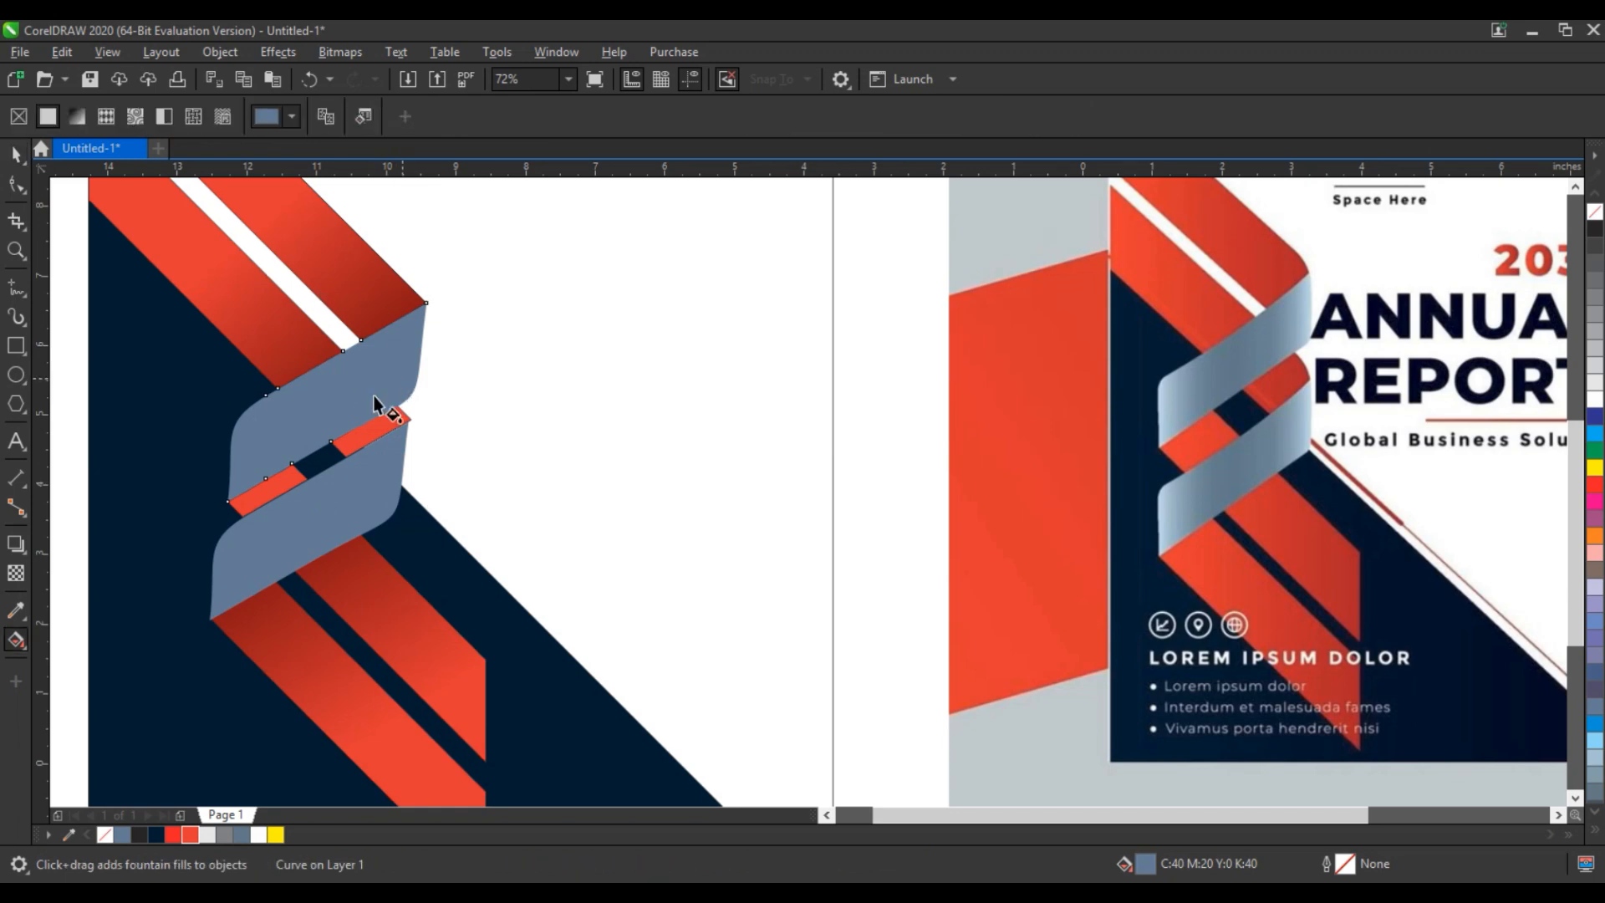
left_click_drag(402, 378, 244, 449)
left_click_drag(238, 833, 316, 418)
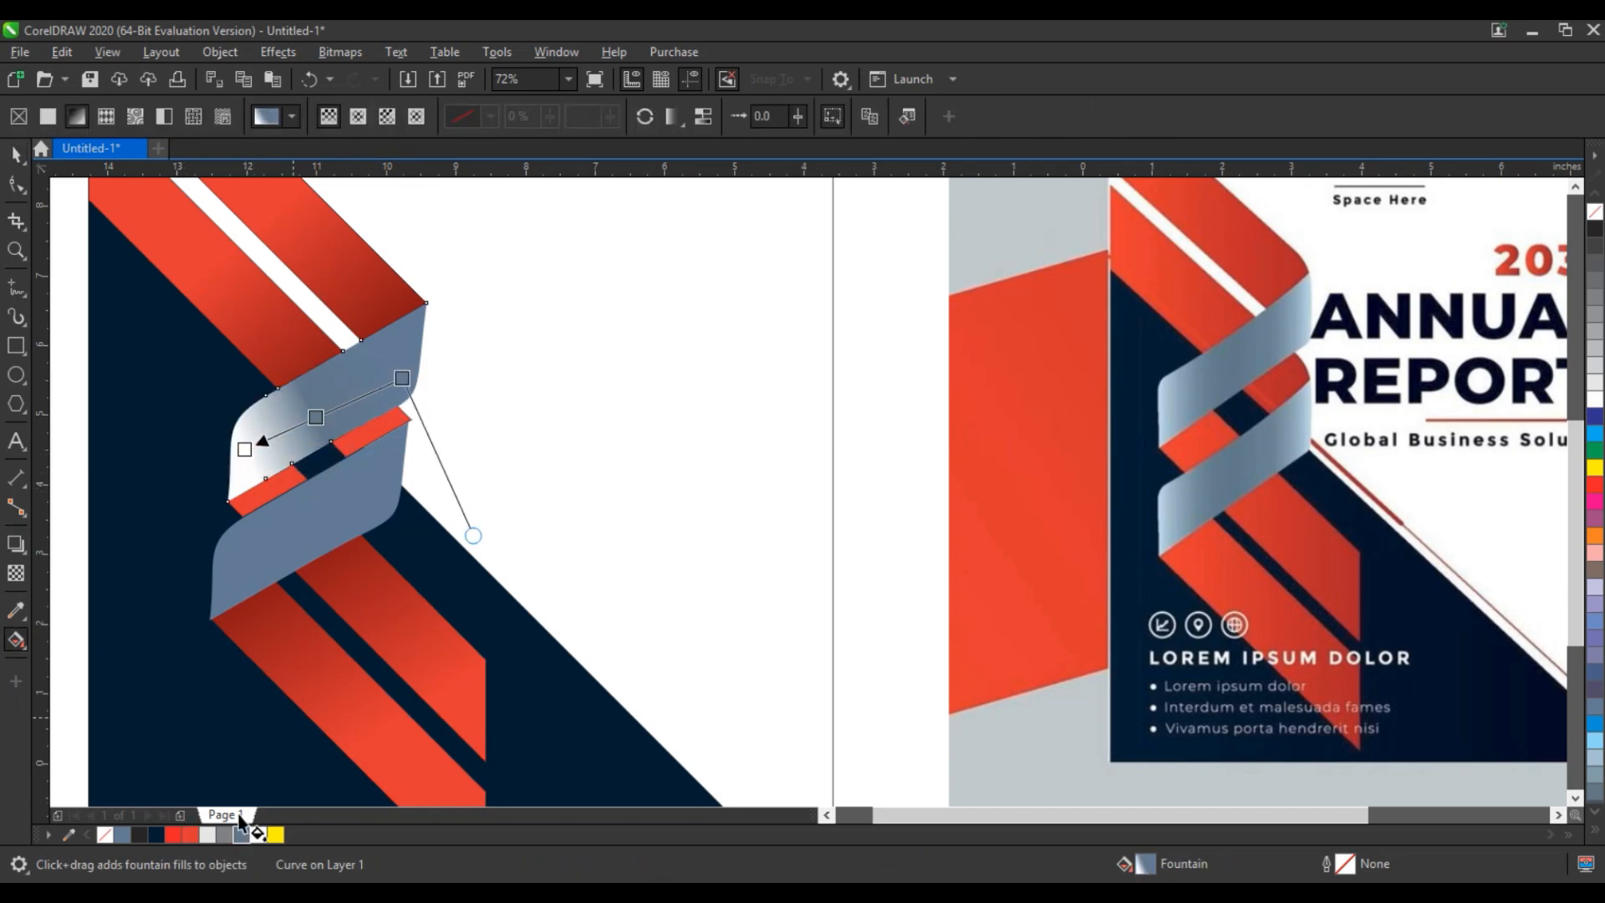
left_click_drag(258, 836, 410, 371)
key("ctrl+z")
key("ctrl+z")
left_click_drag(258, 835, 438, 351)
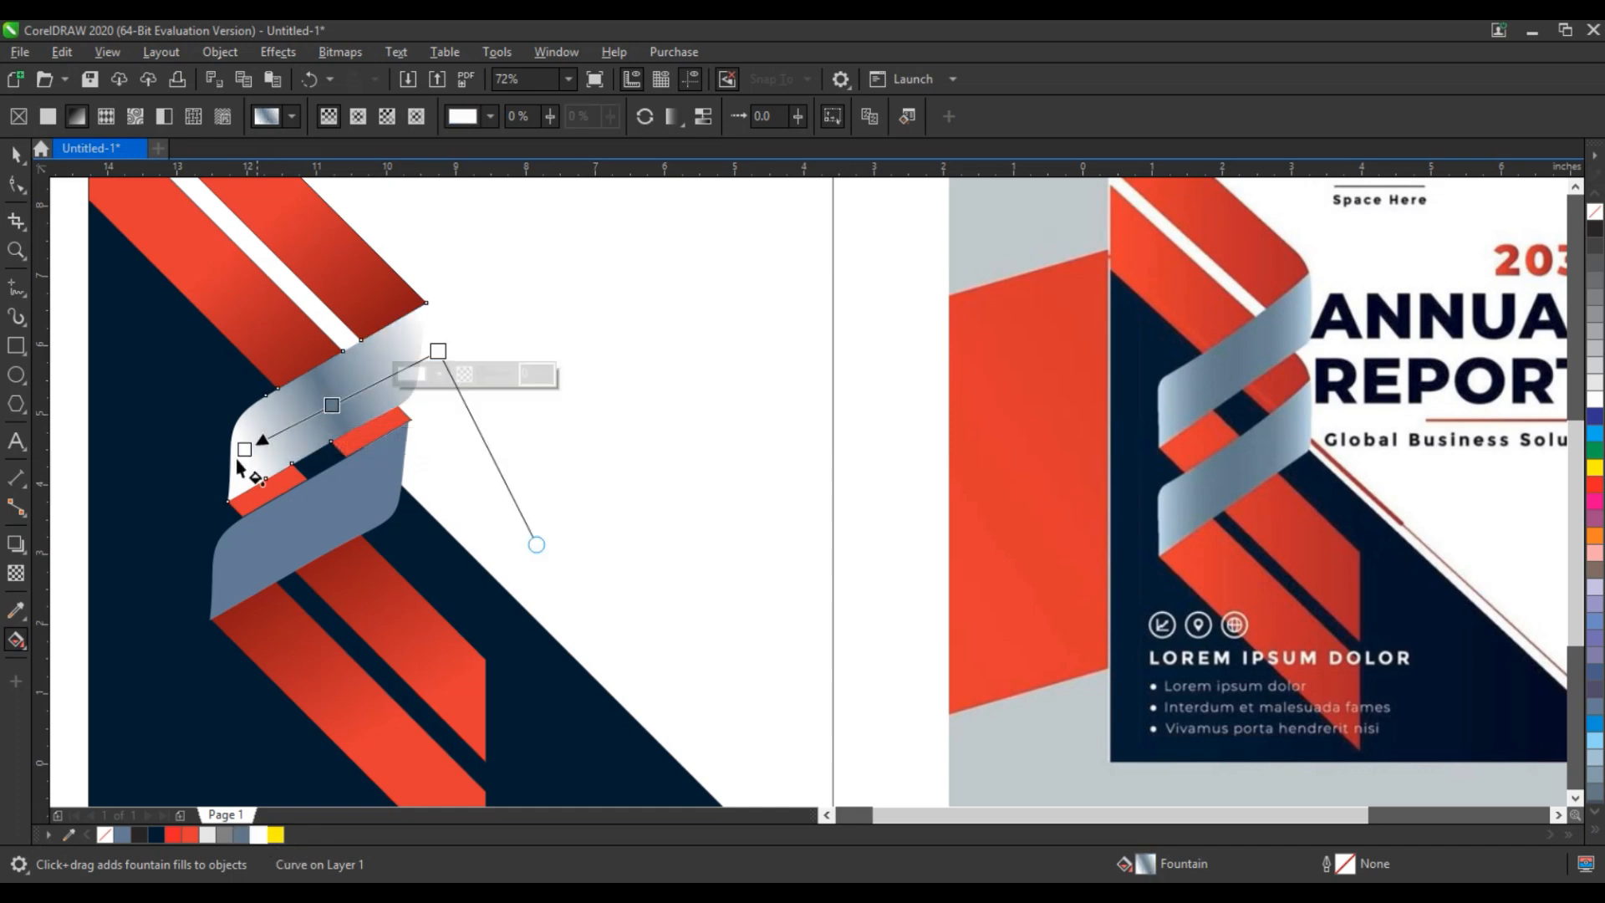
- Stretch both white ends of the upper ribbon's gradient well beyond its edges to soften the highlights
left_click_drag(245, 450, 210, 471)
left_click_drag(438, 351, 501, 360)
left_click_drag(215, 484, 155, 455)
left_click(521, 354)
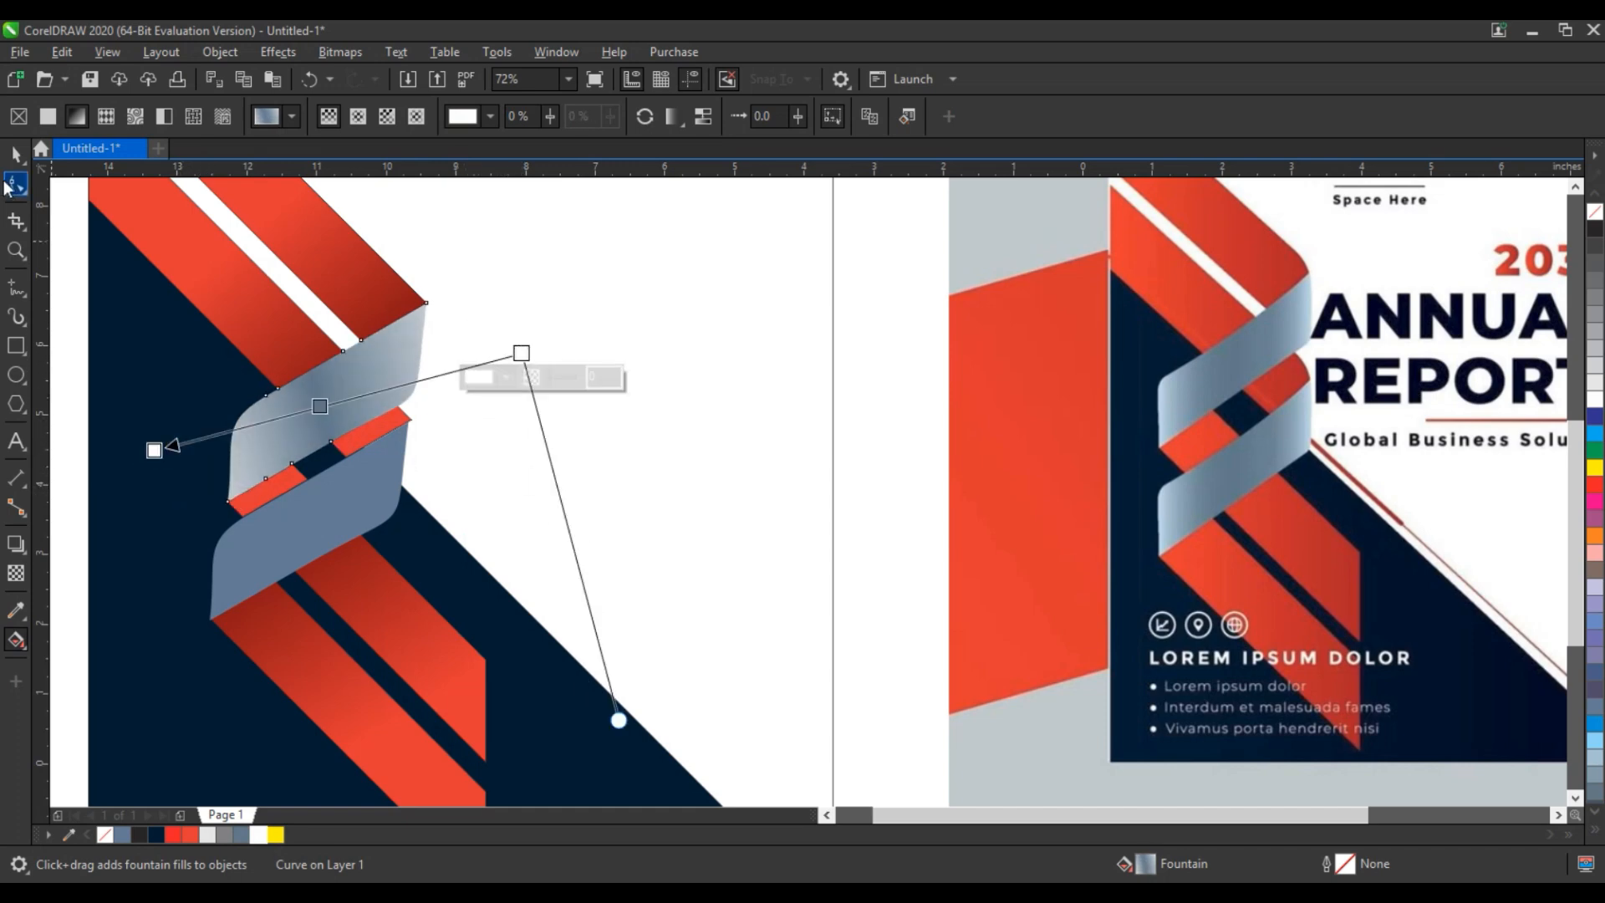
- Copy only the fill from the upper ribbon piece to the lower ribbon piece
left_click(16, 156)
left_click(360, 527)
key("ctrl+shift+a")
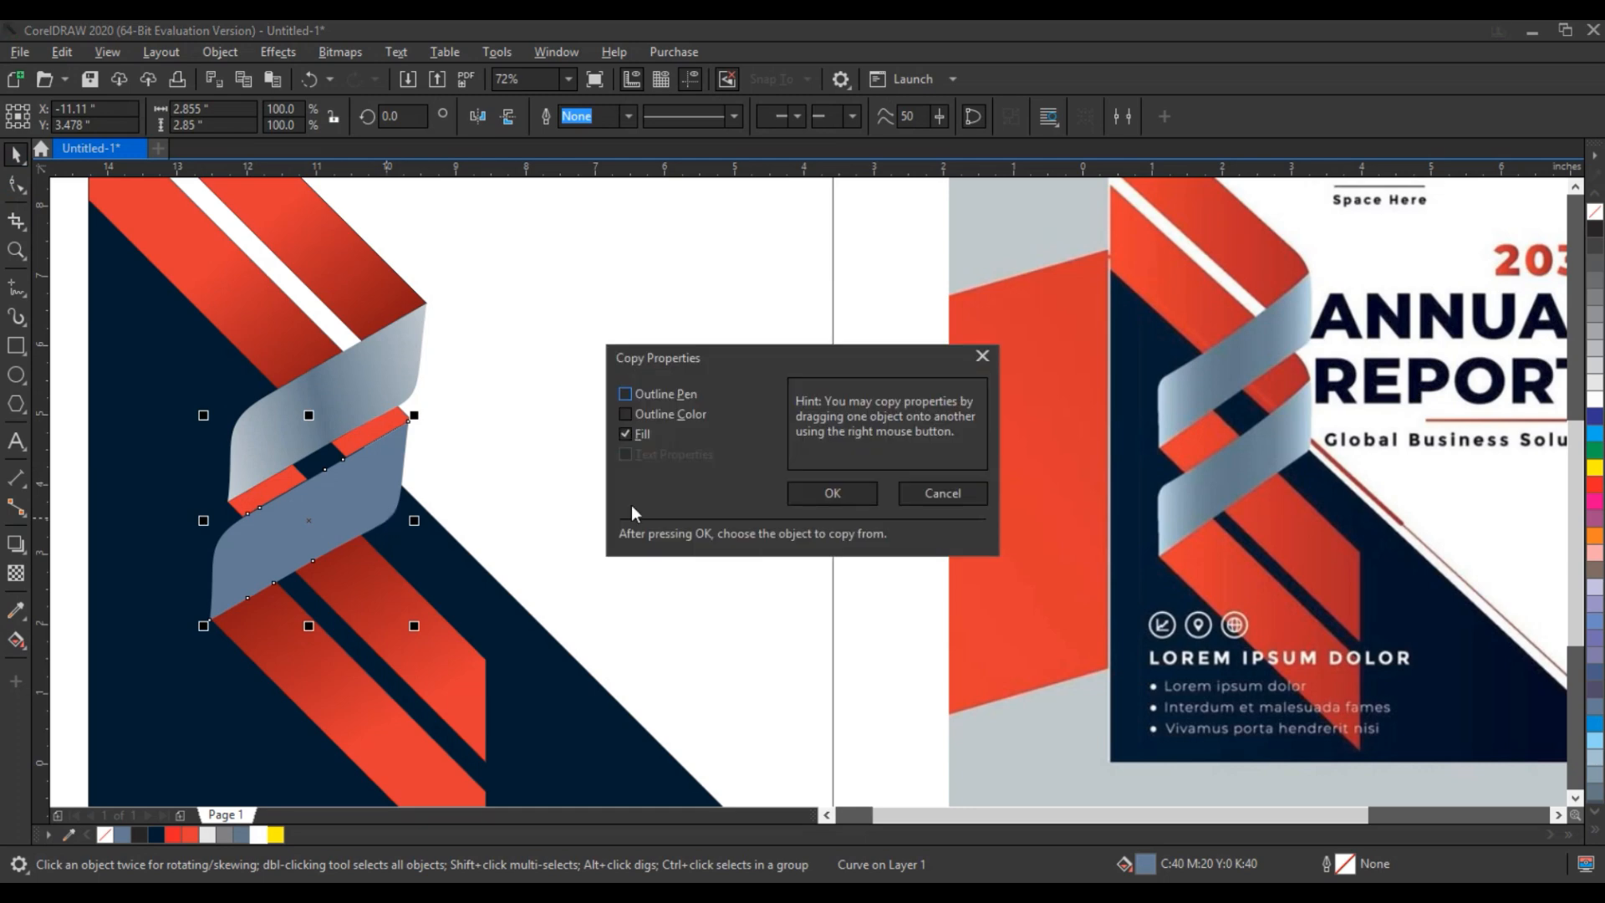
left_click(831, 491)
left_click(341, 458)
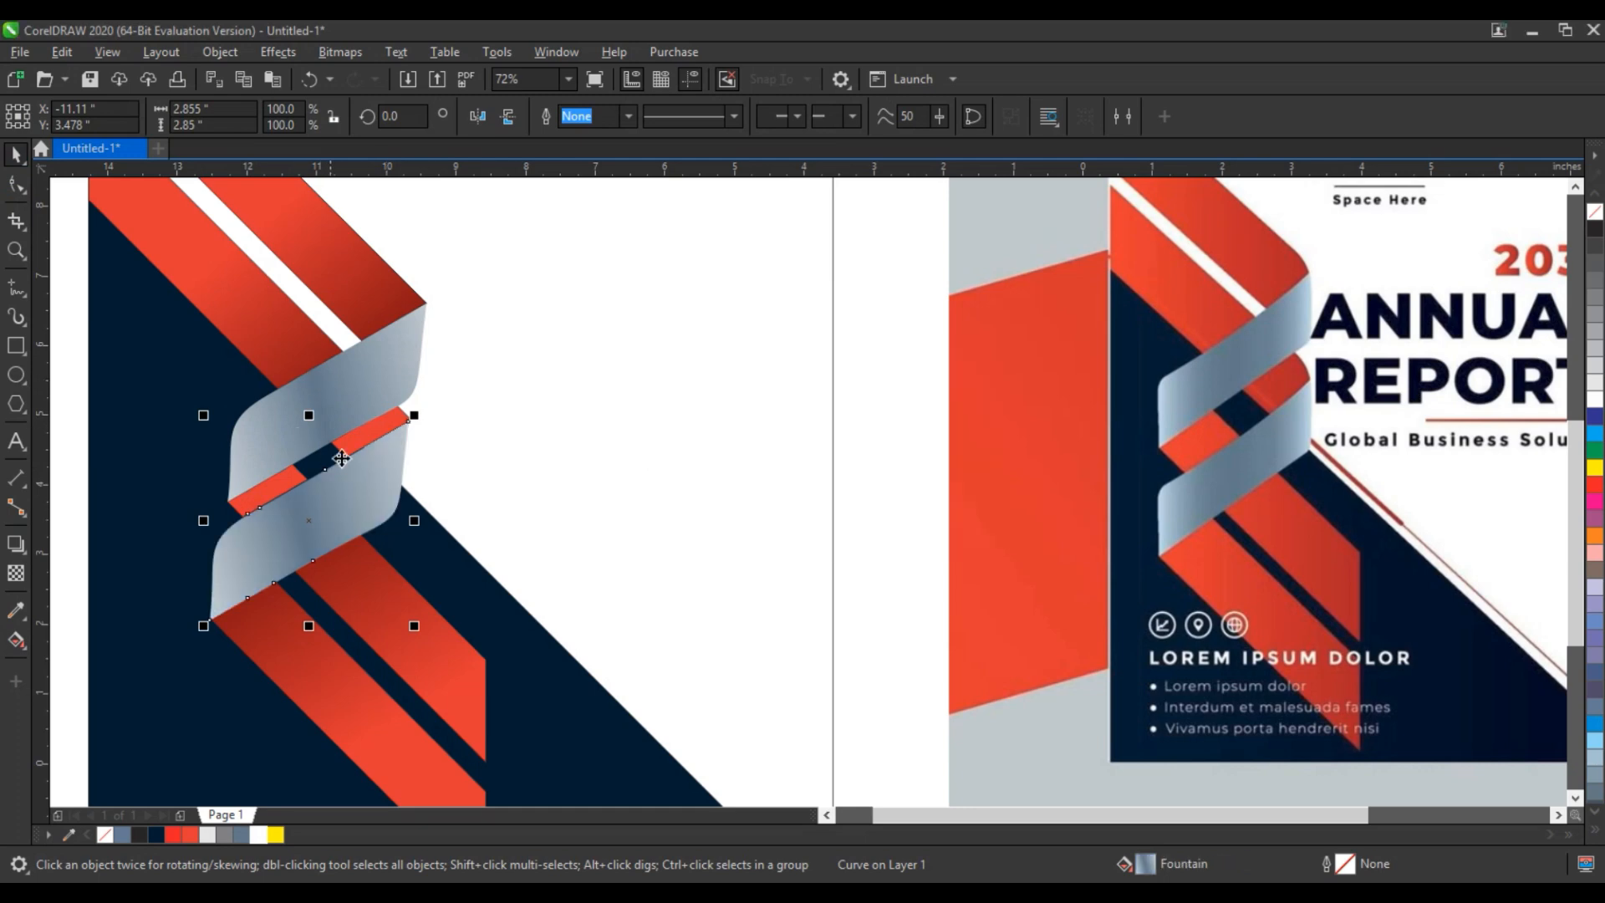
left_click(375, 391, "shift")
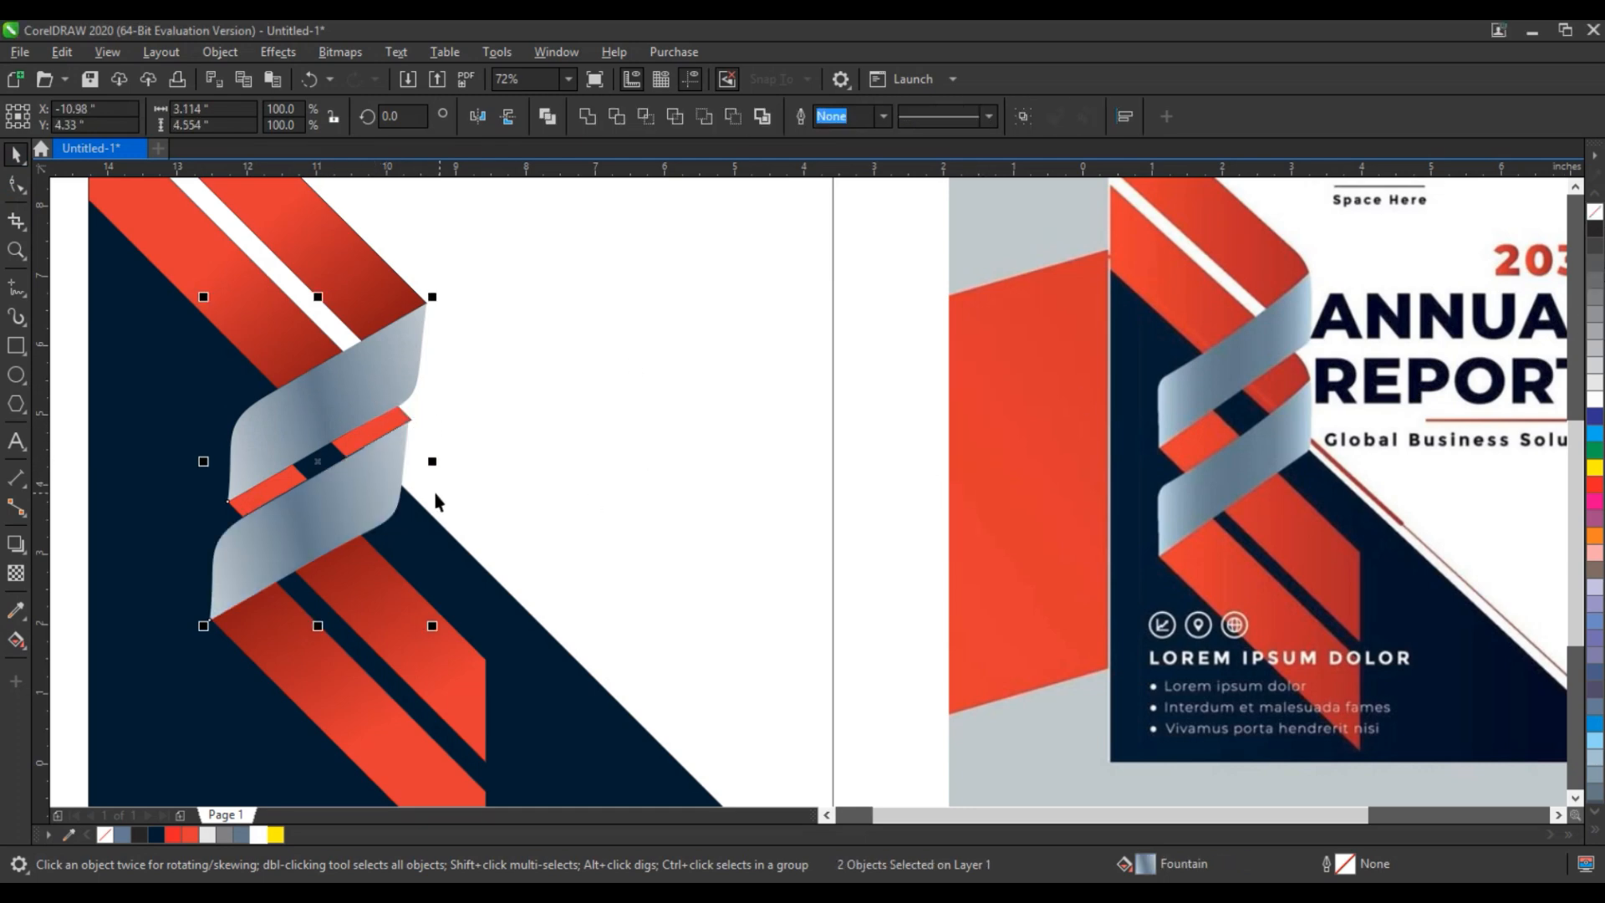
- Place the logo, headline and ANNUAL REPORT text group beside the ribbon and scale it to about 6.16 by 7.98 inches
scroll(480, 502, "down", 5)
left_click_drag(247, 365, 507, 648)
left_click_drag(270, 289, 875, 619)
key("shift+F2")
key("Escape")
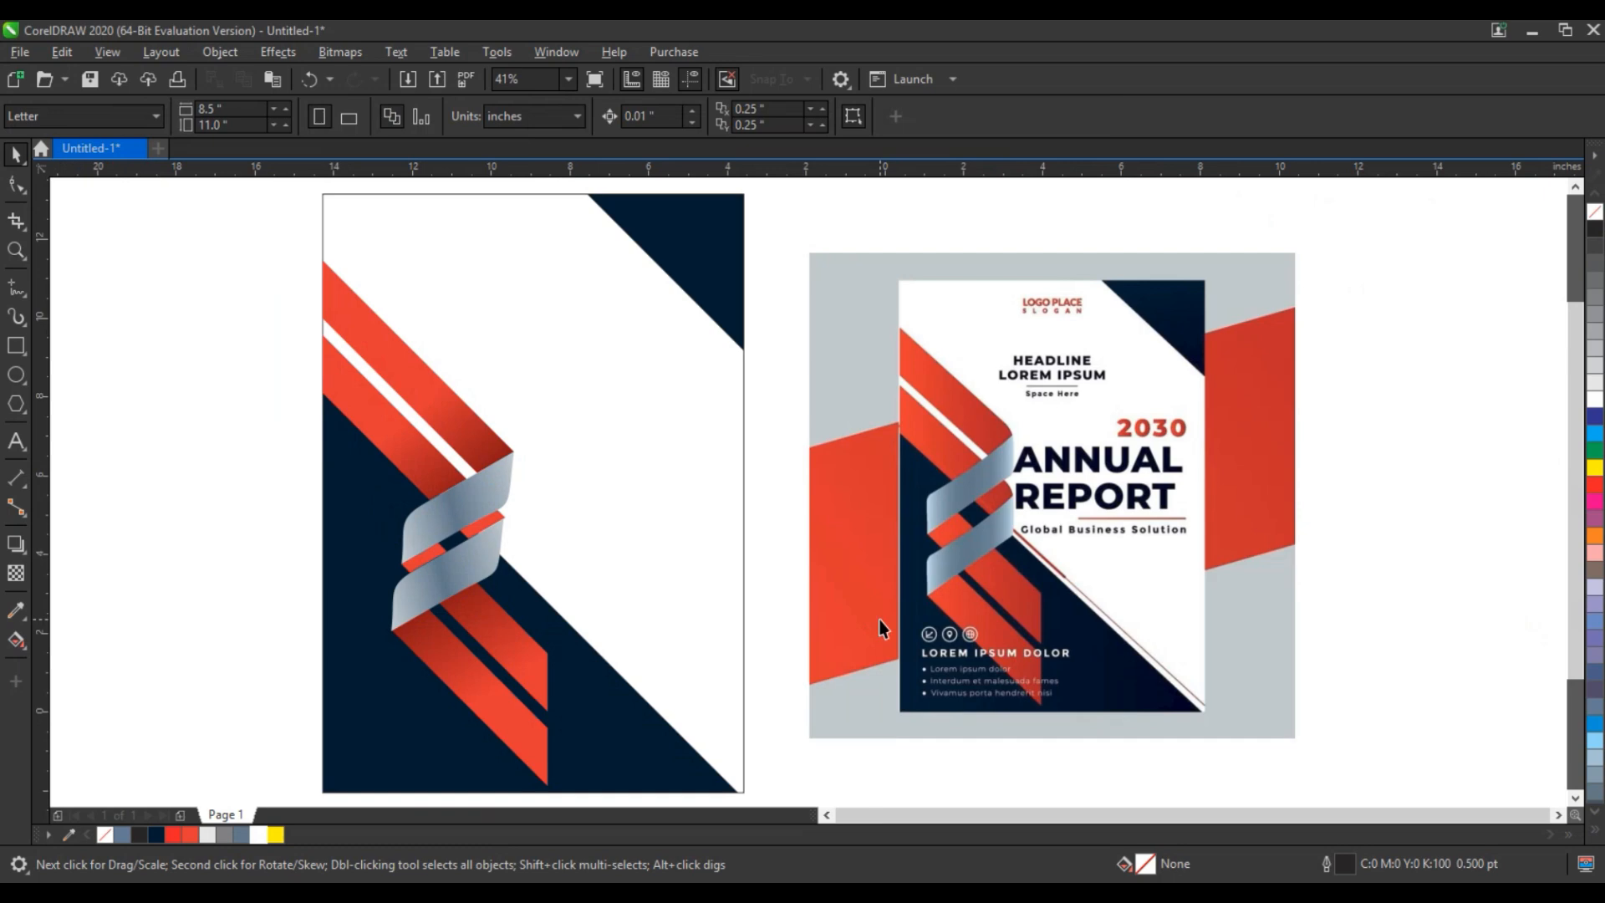
left_click(12, 289)
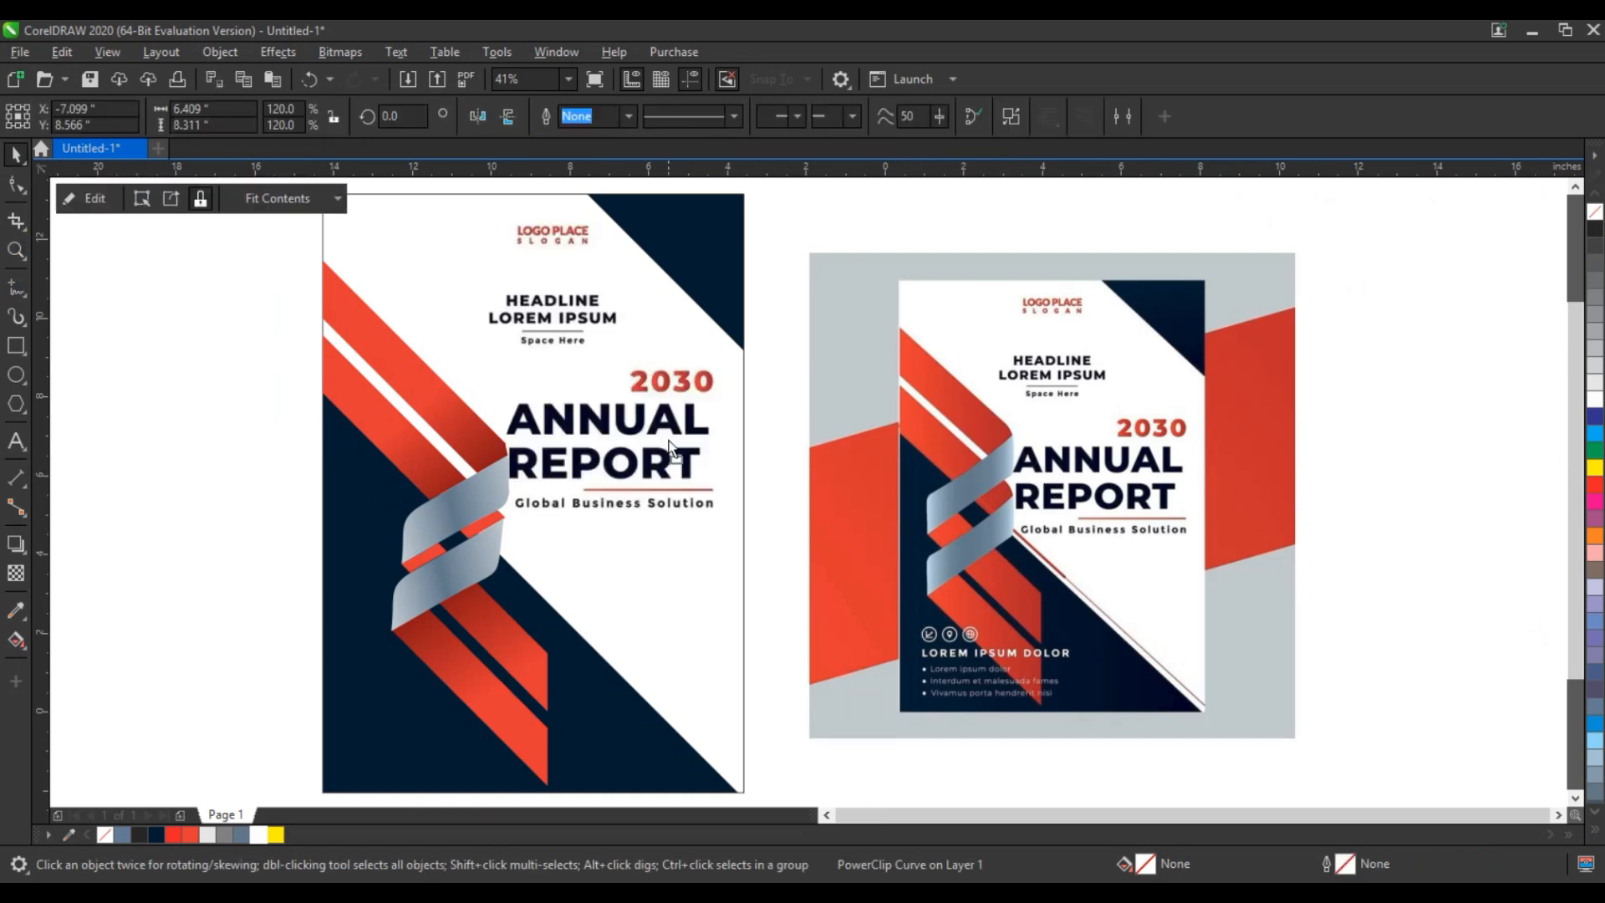
left_click_drag(670, 443, 675, 443)
left_click_drag(744, 550, 737, 545)
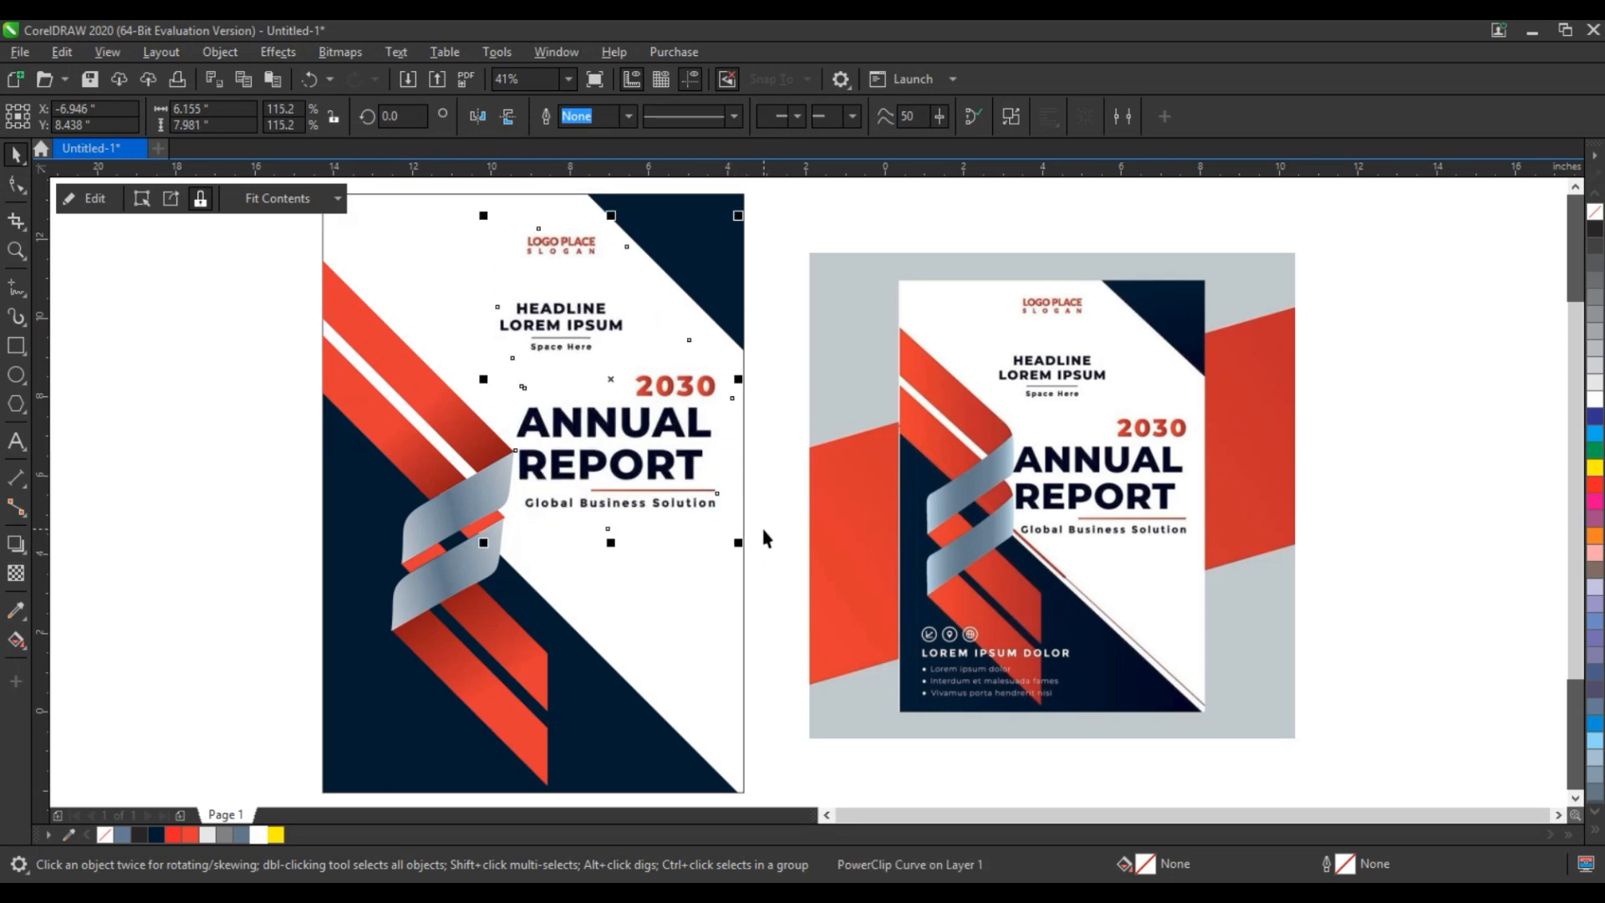
left_click(760, 524)
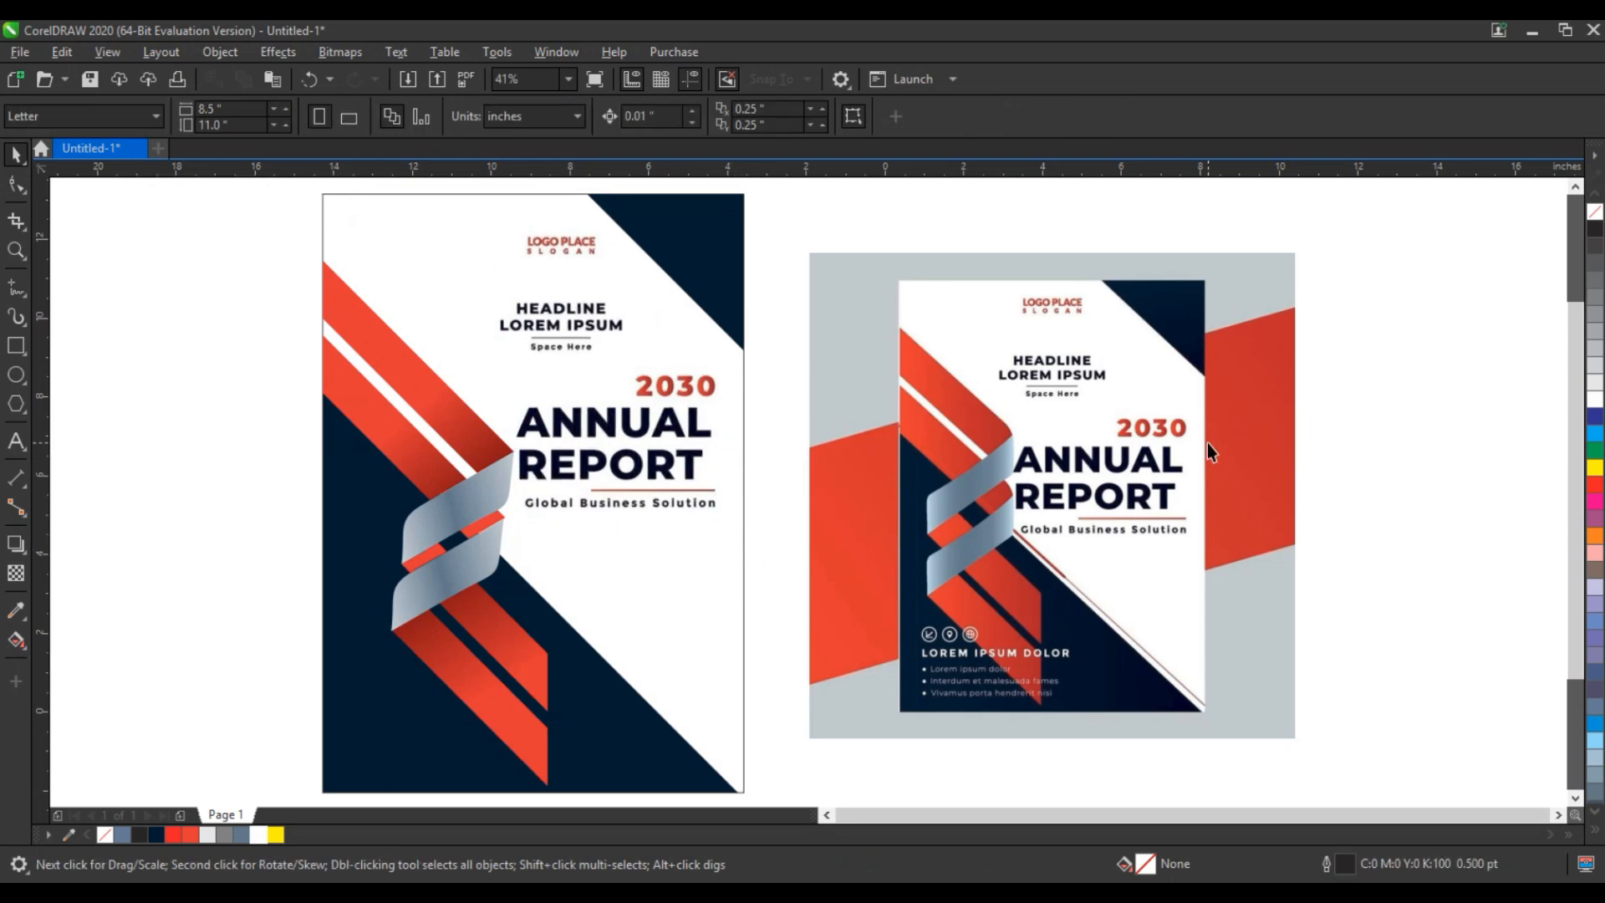